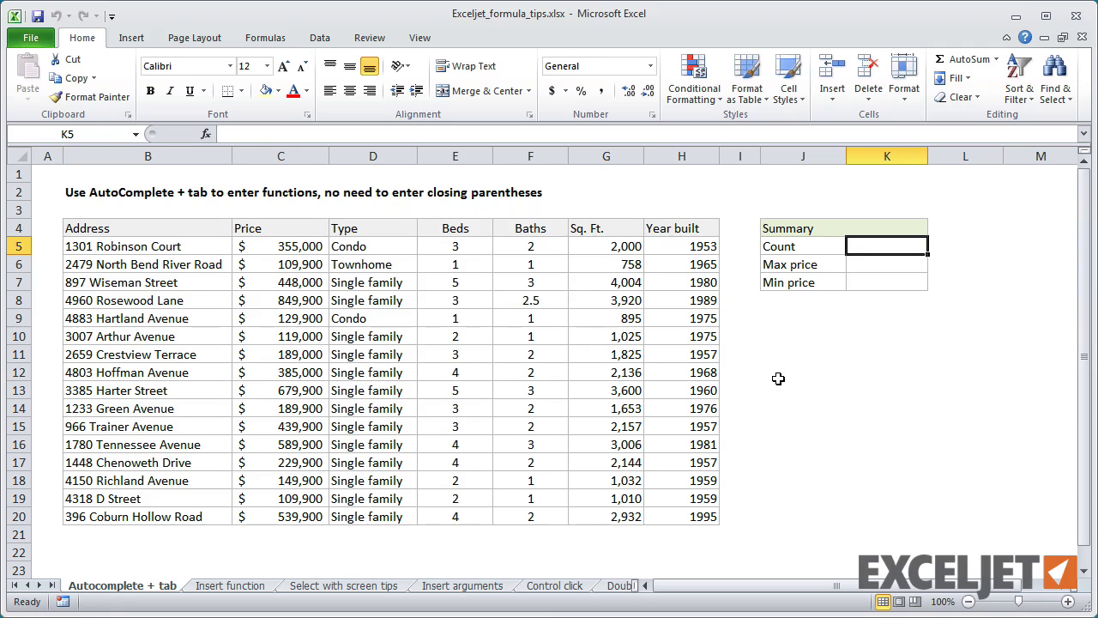
Enter =COUNTA(B5:B20) in K5 to count the 16 addresses
{"action": "type", "text": "=c"}
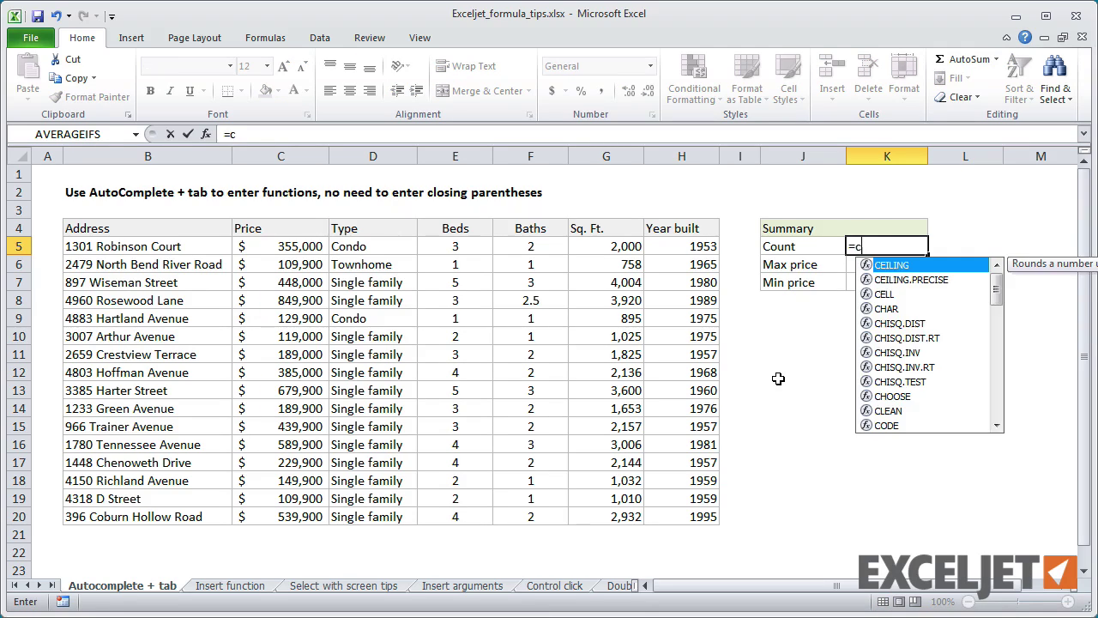
{"action": "type", "text": "oun"}
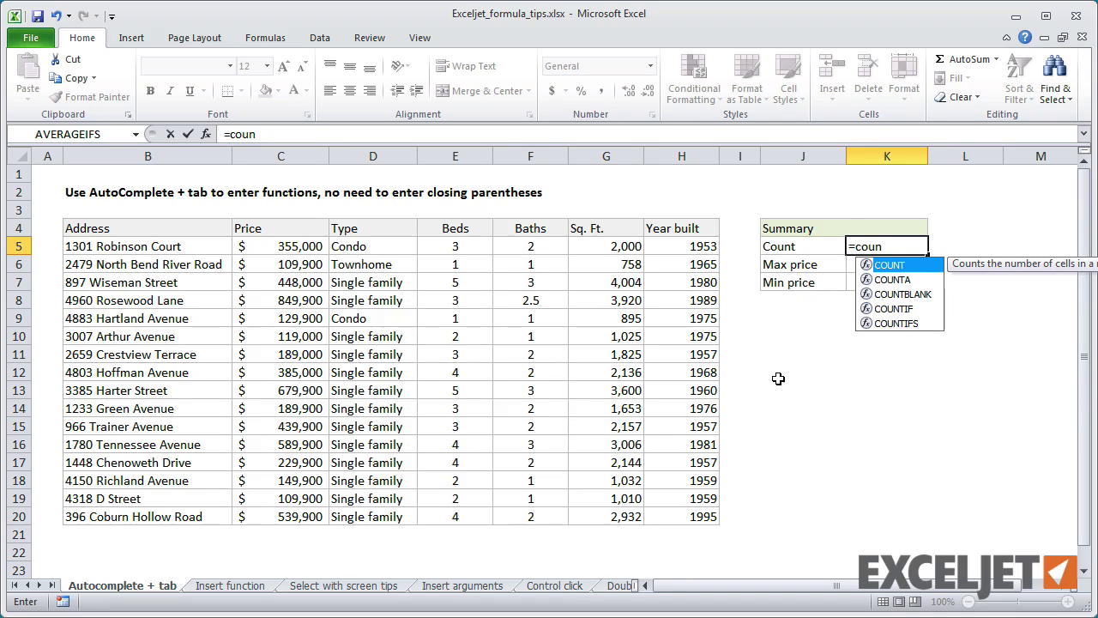
{"action": "key", "text": "Down"}
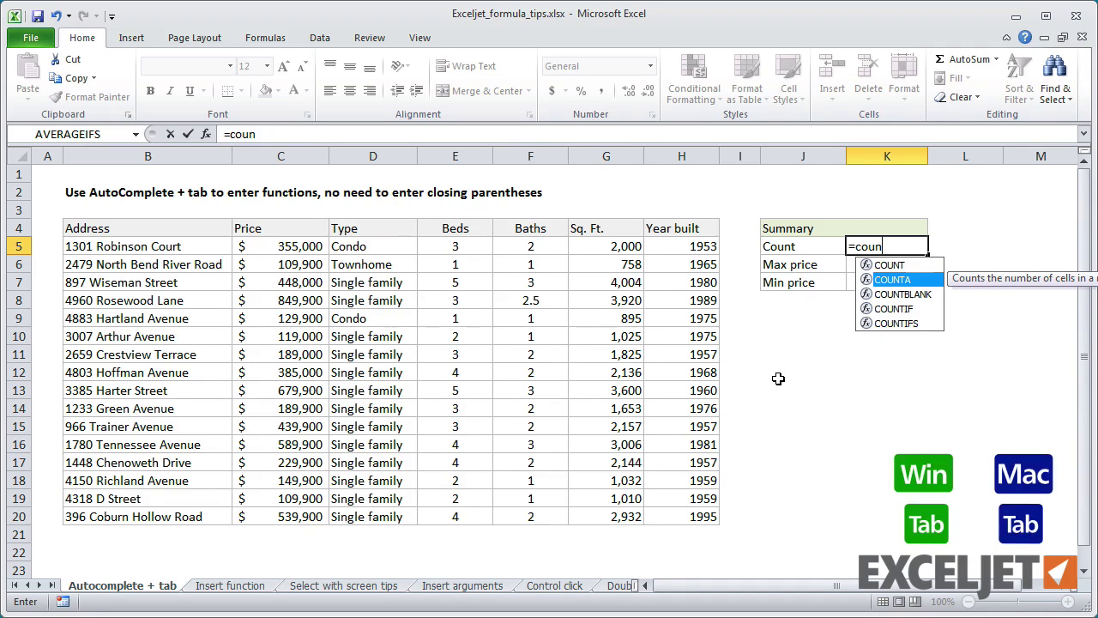
{"action": "key", "text": "Tab"}
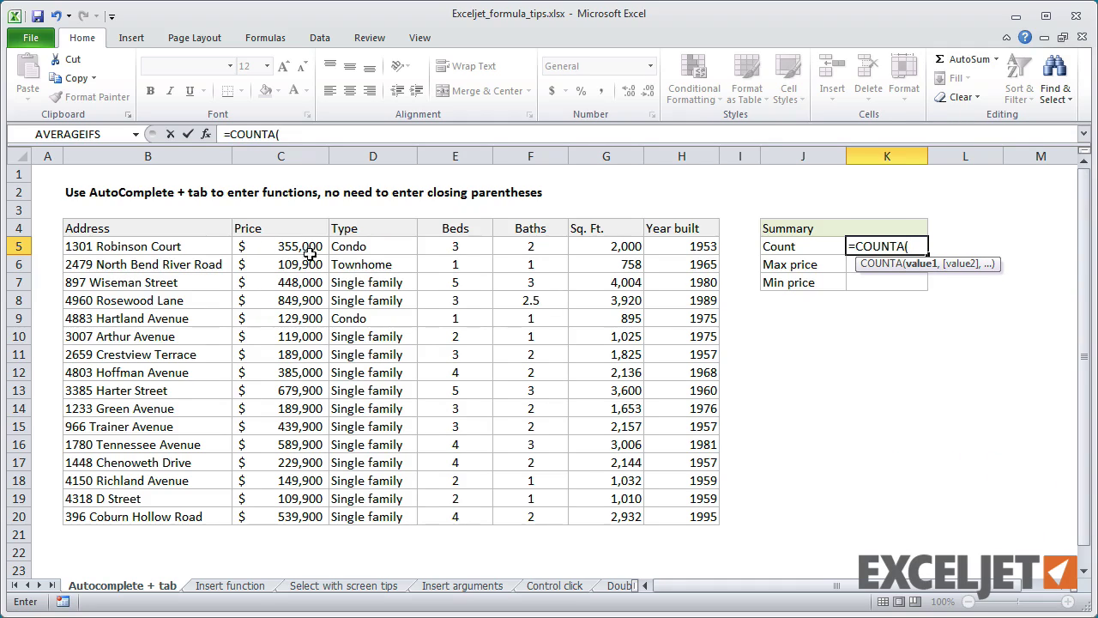
{"action": "left_click_drag", "start_coordinate": [222, 246], "coordinate": [225, 512]}
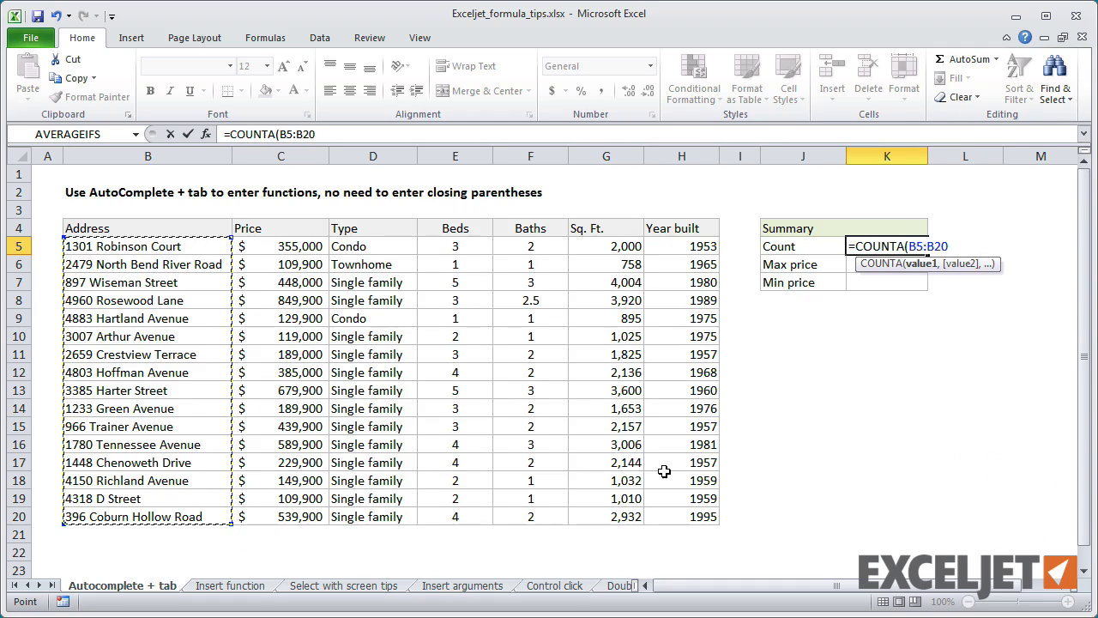
{"action": "key", "text": "Return"}
Enter =MAX(C5:C20) and =MIN(C5:C20) for $849,900 and $109,900, then go to Insert function
{"action": "type", "text": "="}
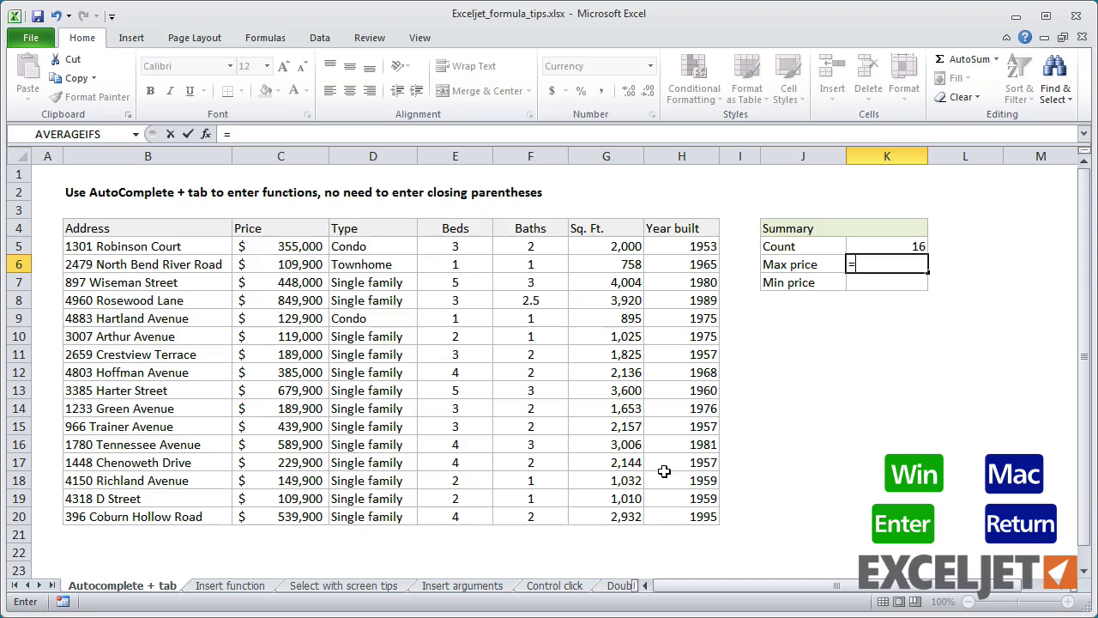
{"action": "type", "text": "max("}
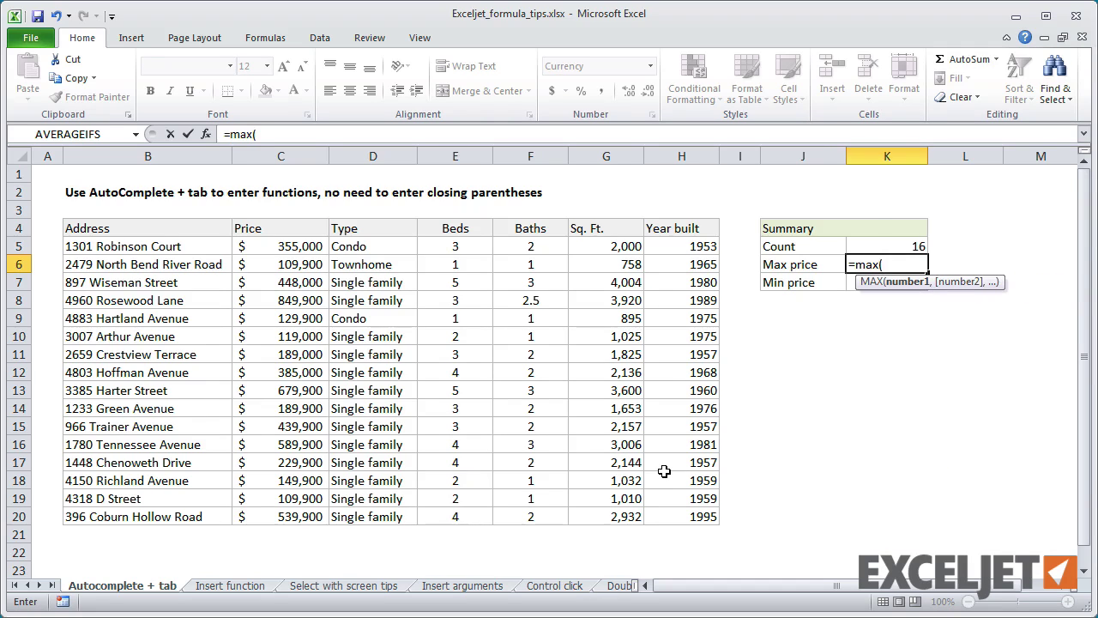
{"action": "left_click_drag", "start_coordinate": [292, 250], "coordinate": [281, 525]}
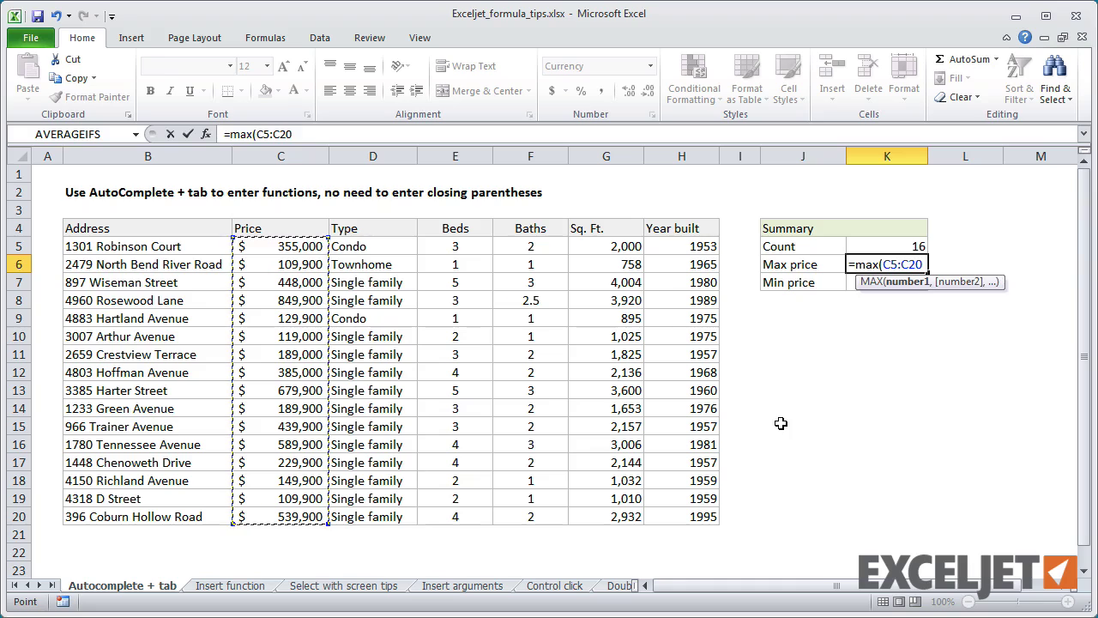
{"action": "key", "text": "Return"}
{"action": "type", "text": "=min"}
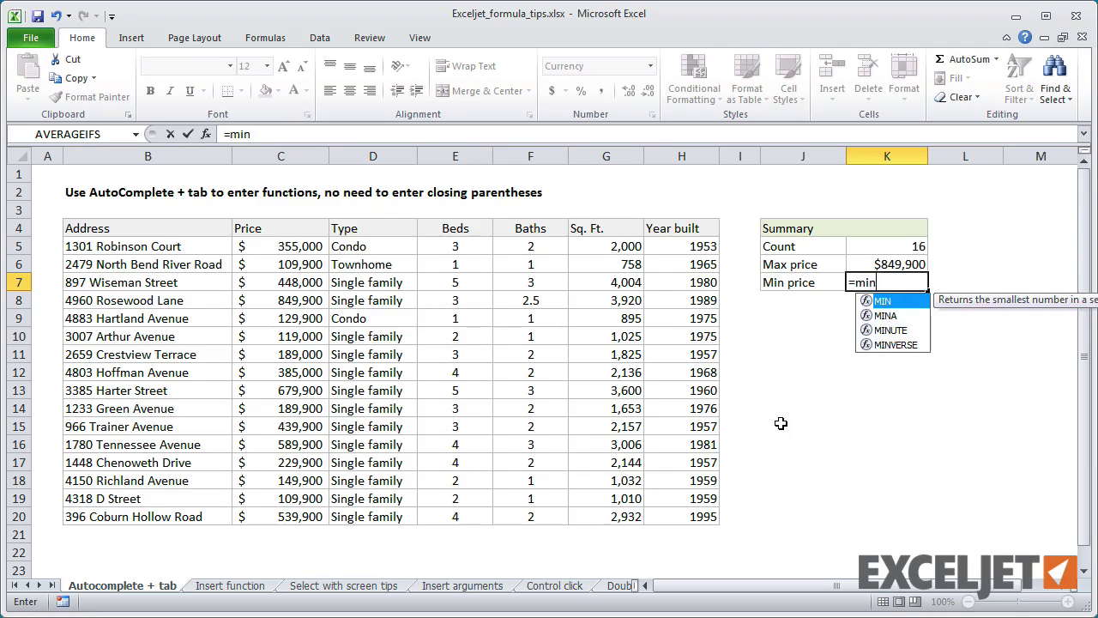
{"action": "key", "text": "Tab"}
{"action": "left_click_drag", "start_coordinate": [282, 249], "coordinate": [283, 516]}
{"action": "key", "text": "Return"}
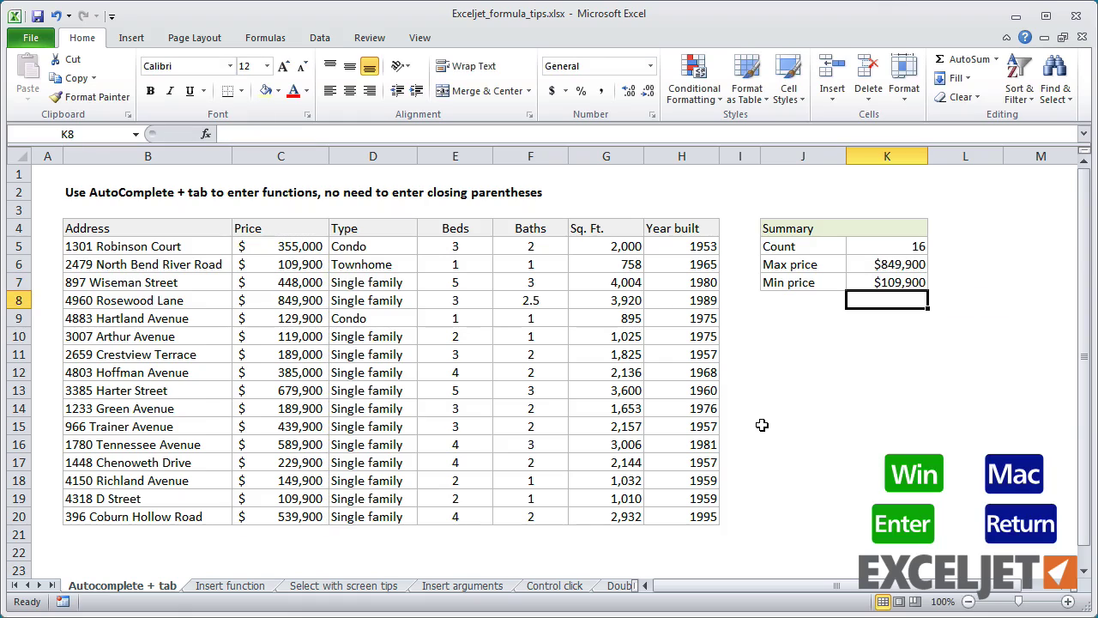
{"action": "key", "text": "ctrl+Page_Down"}
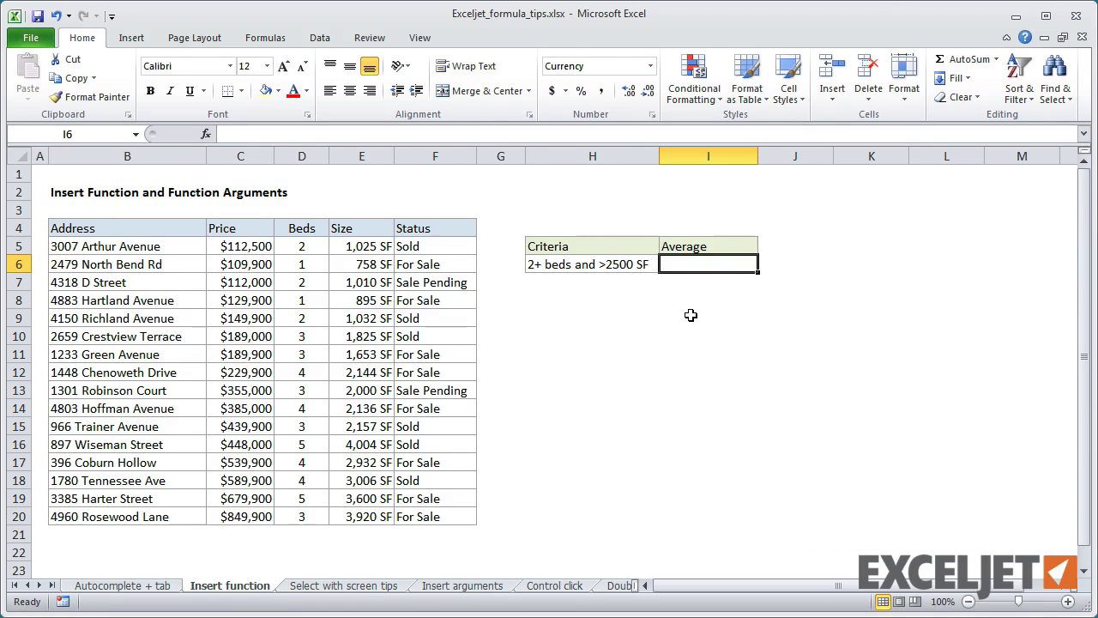
Search Insert Function for 'aver' and choose AVERAGEIFS for cell I6
{"action": "left_click", "coordinate": [206, 134]}
{"action": "key", "text": "Escape"}
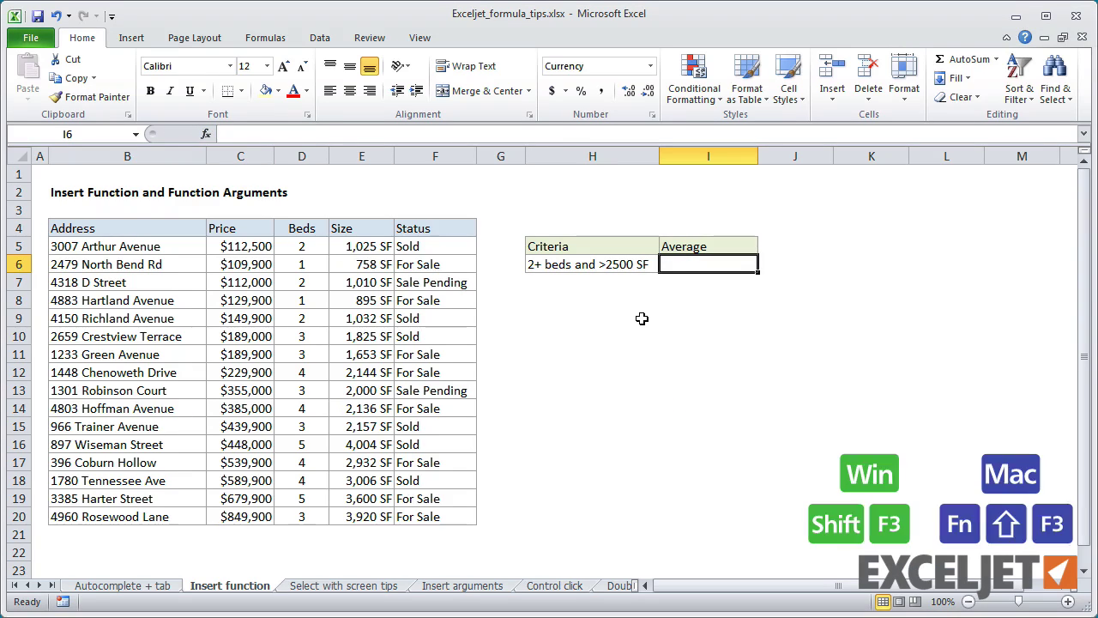
{"action": "key", "text": "shift+F3"}
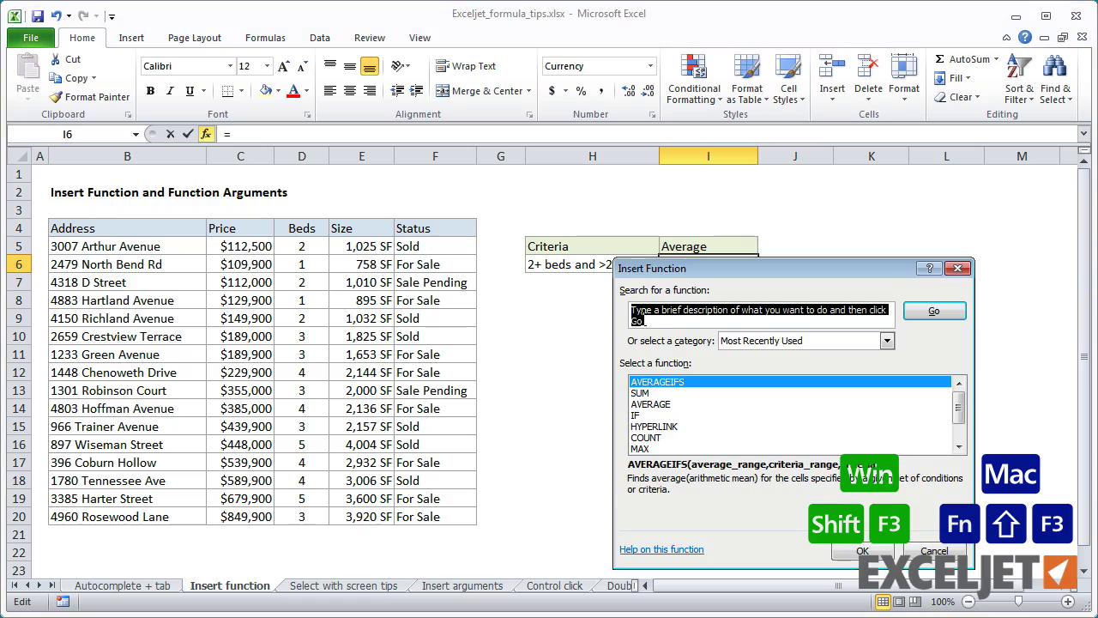
{"action": "type", "text": "average"}
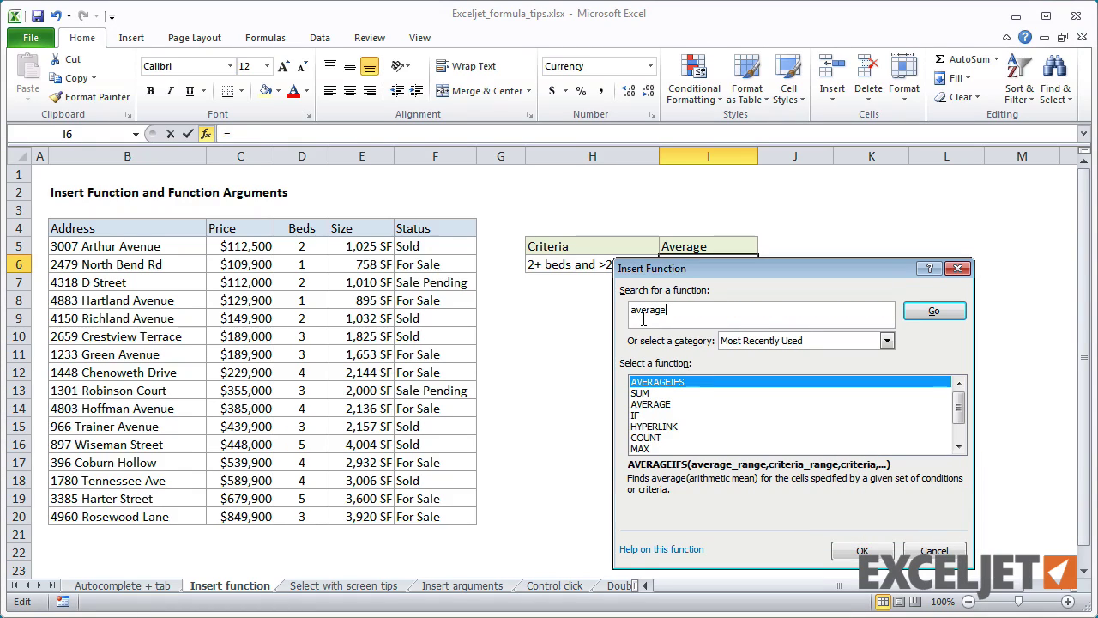
{"action": "left_click", "coordinate": [935, 313]}
{"action": "left_click", "coordinate": [695, 413]}
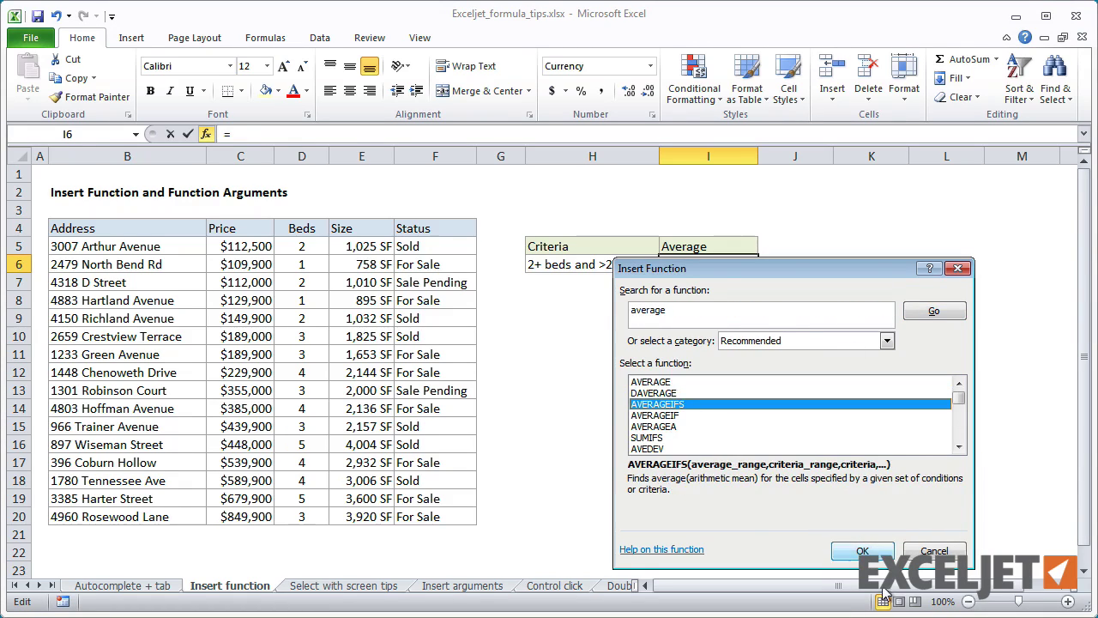
{"action": "left_click", "coordinate": [864, 550]}
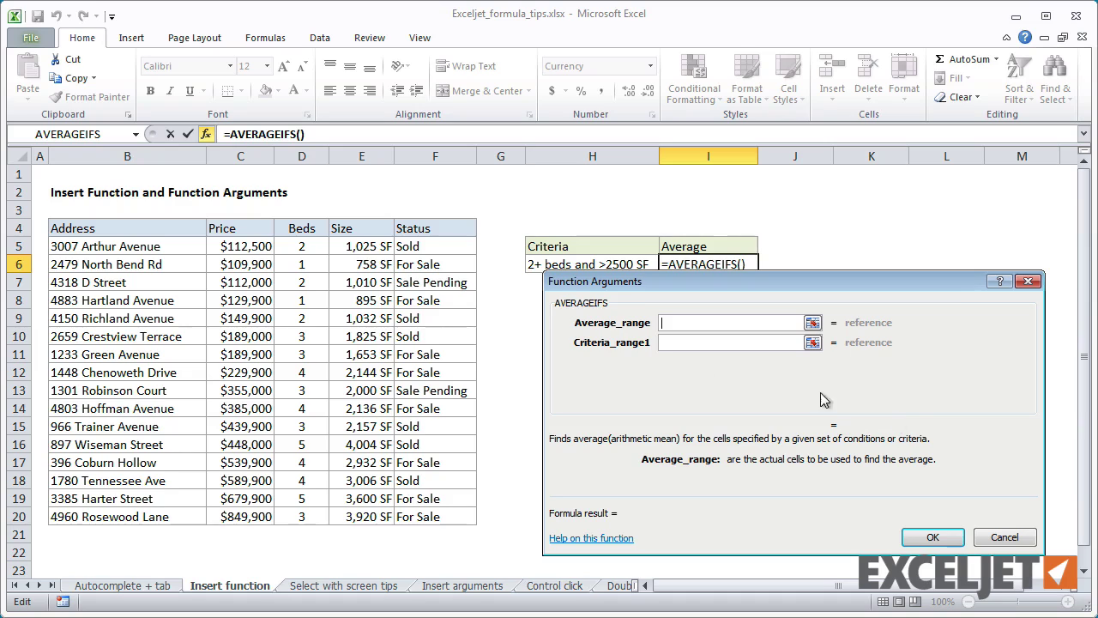
Average C5:C20 where Beds >=2 and Size >2500, giving $621,520 in I6
{"action": "left_click_drag", "start_coordinate": [231, 246], "coordinate": [236, 514]}
{"action": "left_click", "coordinate": [678, 344]}
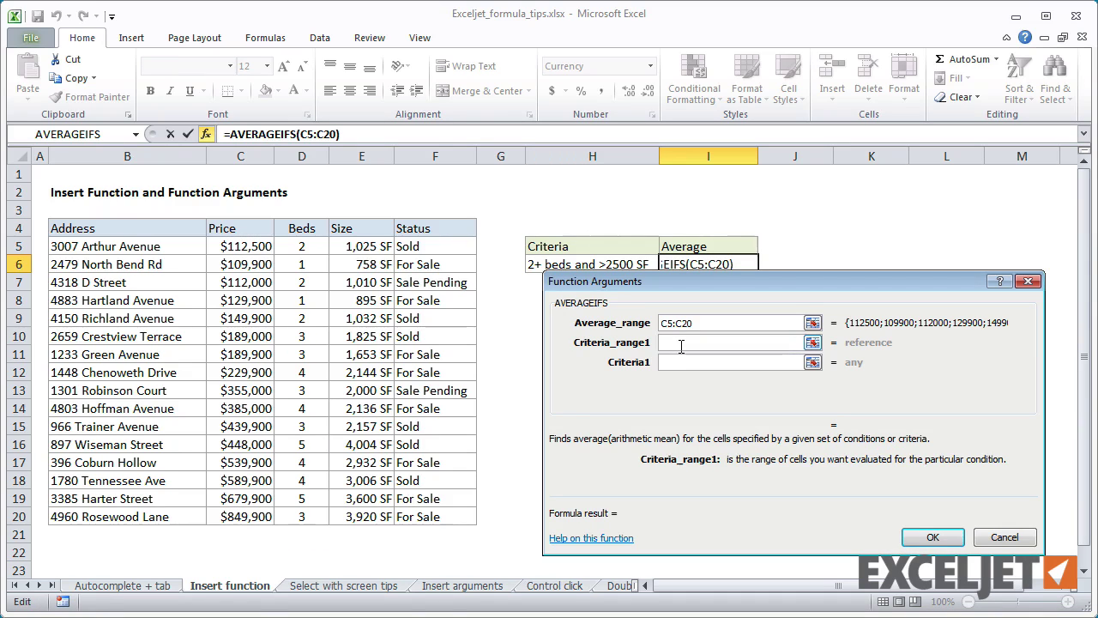
{"action": "left_click_drag", "start_coordinate": [304, 246], "coordinate": [305, 514]}
{"action": "left_click", "coordinate": [691, 362]}
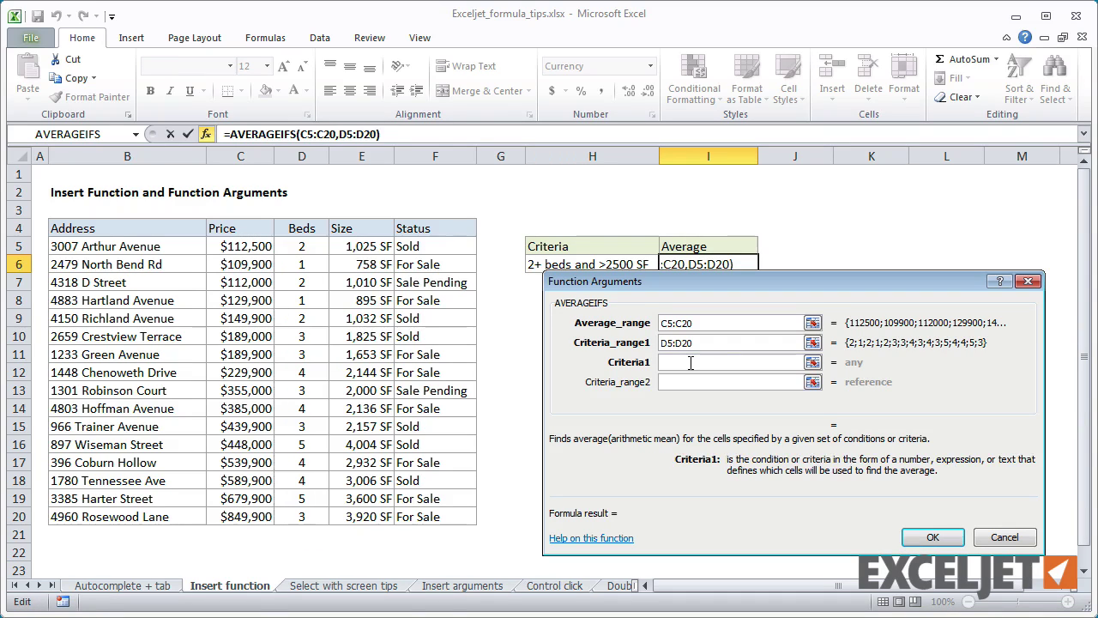
{"action": "type", "text": ">=2"}
{"action": "left_click", "coordinate": [687, 380]}
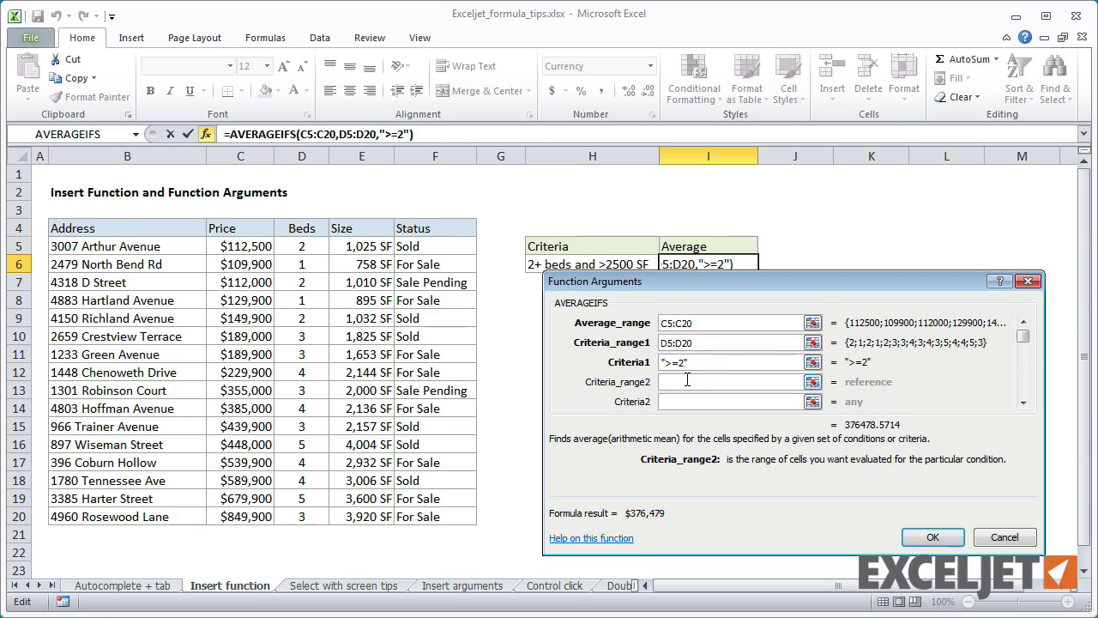
{"action": "left_click_drag", "start_coordinate": [377, 246], "coordinate": [381, 515]}
{"action": "left_click", "coordinate": [712, 403]}
{"action": "type", "text": ">"}
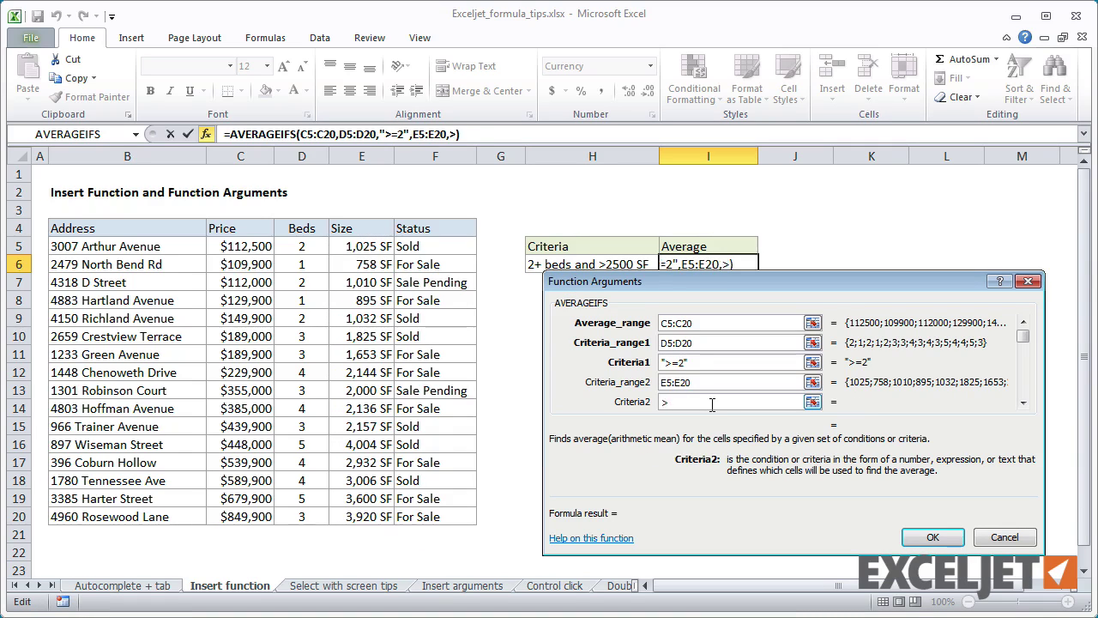
{"action": "type", "text": "2500"}
{"action": "left_click", "coordinate": [928, 536]}
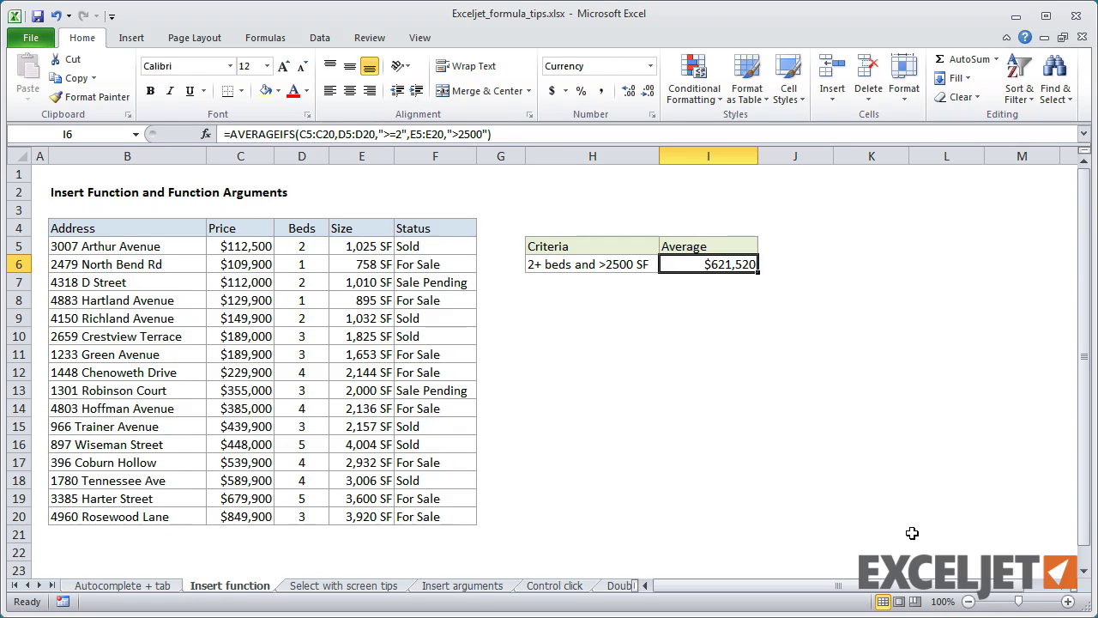
Review the AVERAGEIFS arguments again, then go to the Select with screen tips sheet
{"action": "left_click", "coordinate": [206, 134]}
{"action": "key", "text": "Return"}
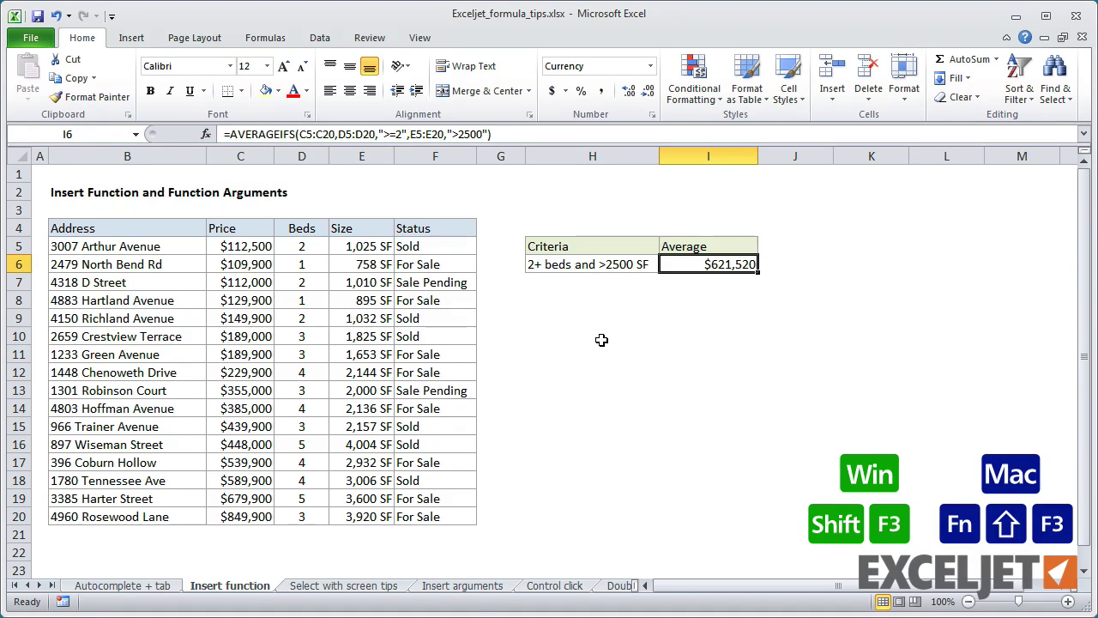
{"action": "key", "text": "shift+F3"}
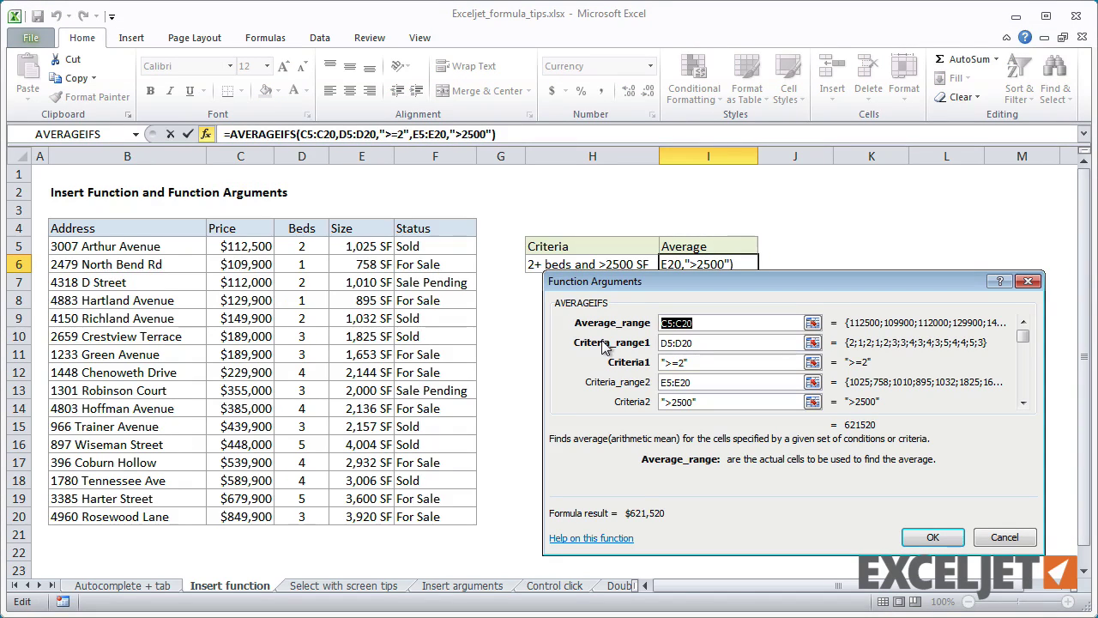
{"action": "key", "text": "Return"}
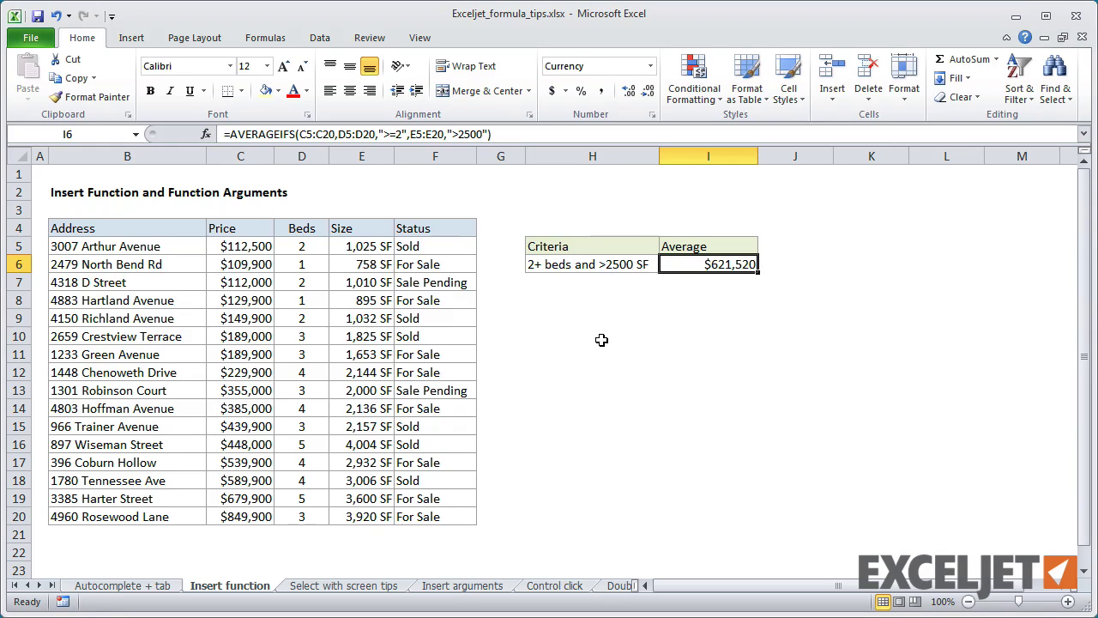
{"action": "key", "text": "ctrl+Page_Down"}
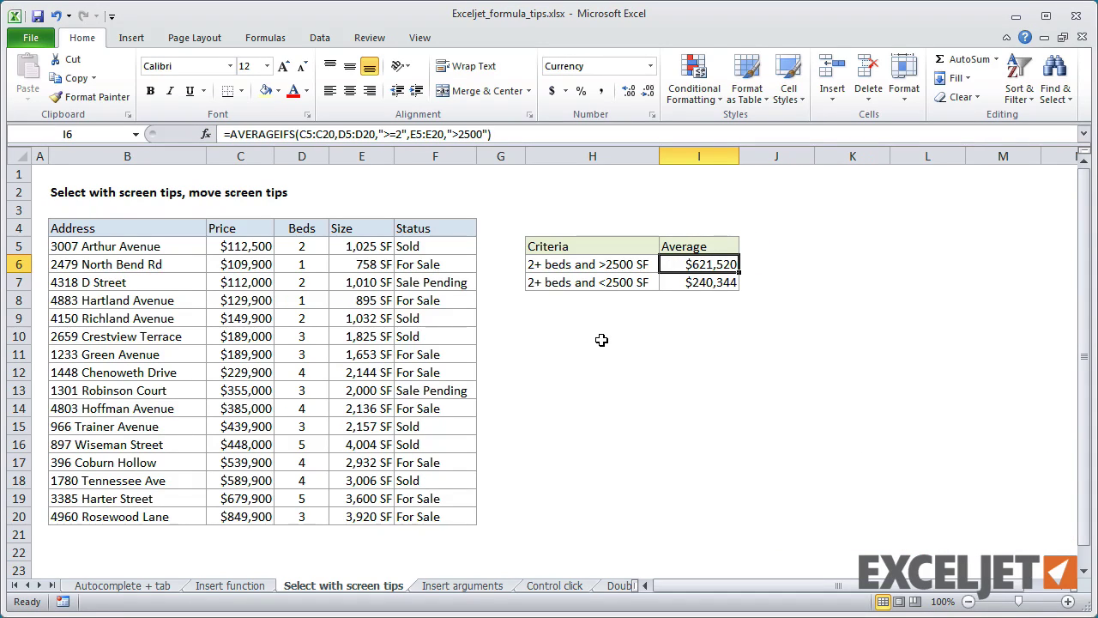
Highlight each AVERAGEIFS argument through the formula bar screen tip and recommit I6
{"action": "left_click", "coordinate": [263, 139]}
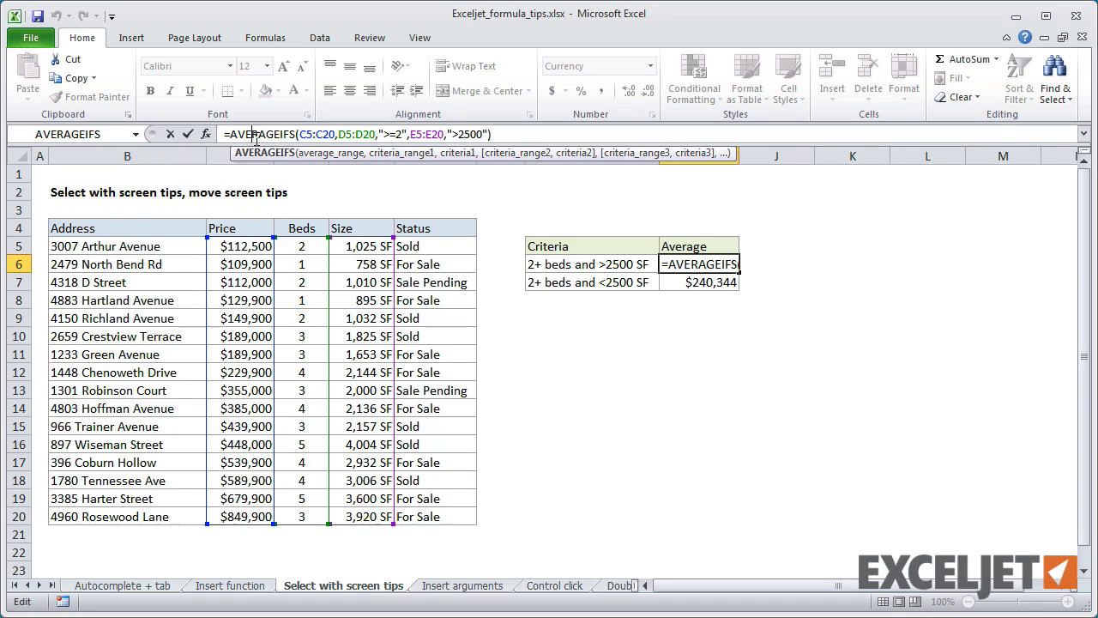
{"action": "left_click", "coordinate": [319, 154]}
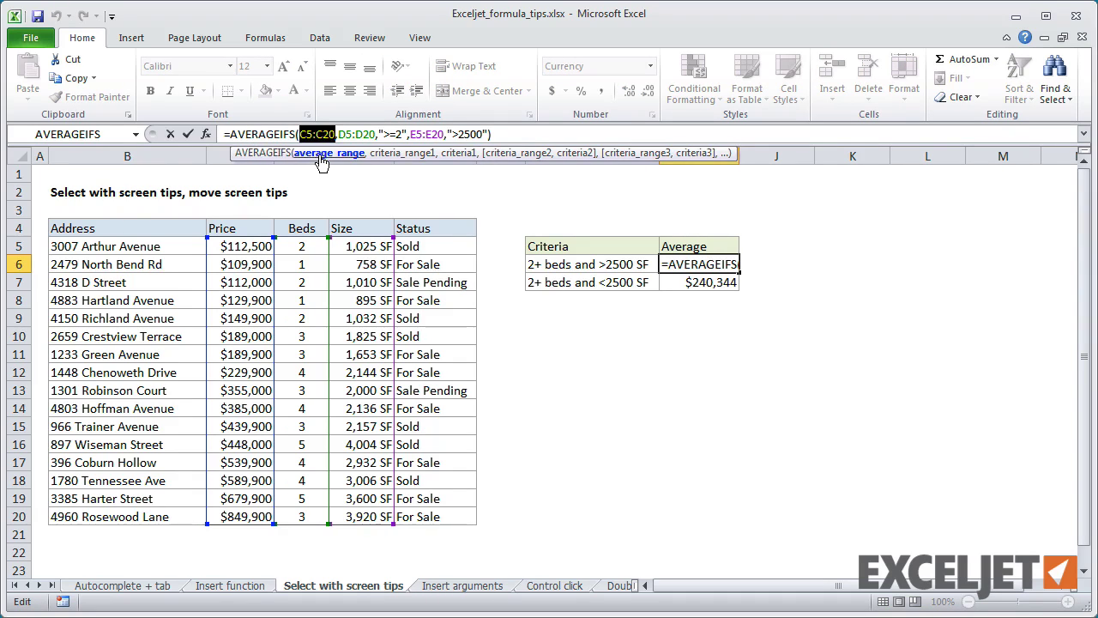
{"action": "left_click", "coordinate": [390, 154]}
{"action": "left_click", "coordinate": [455, 155]}
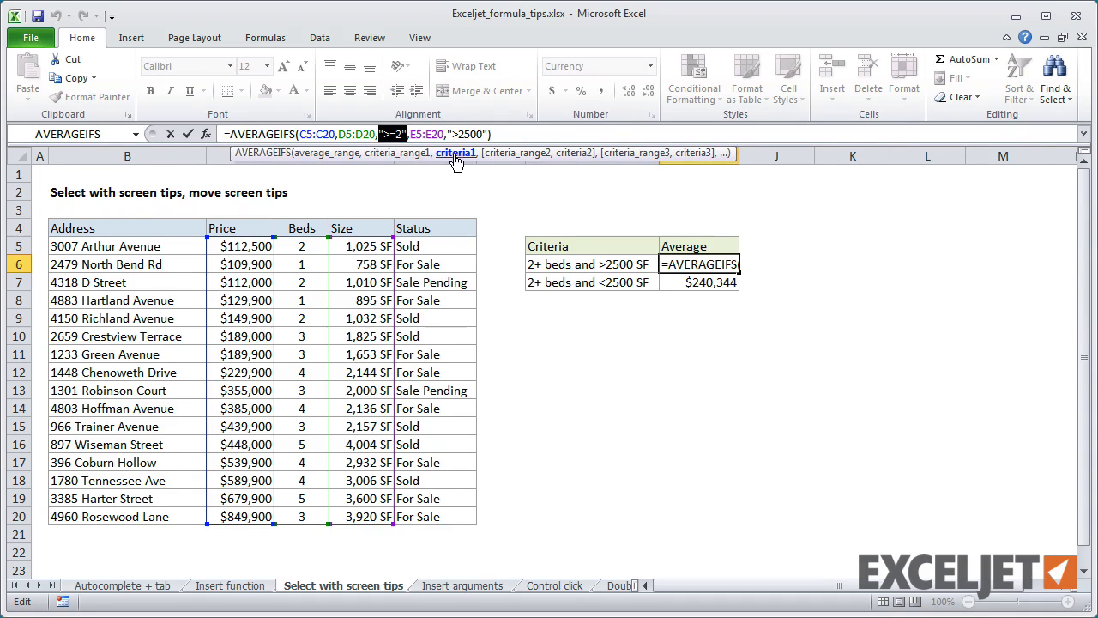
{"action": "left_click", "coordinate": [514, 154]}
{"action": "left_click", "coordinate": [573, 154]}
{"action": "key", "text": "ctrl+Return"}
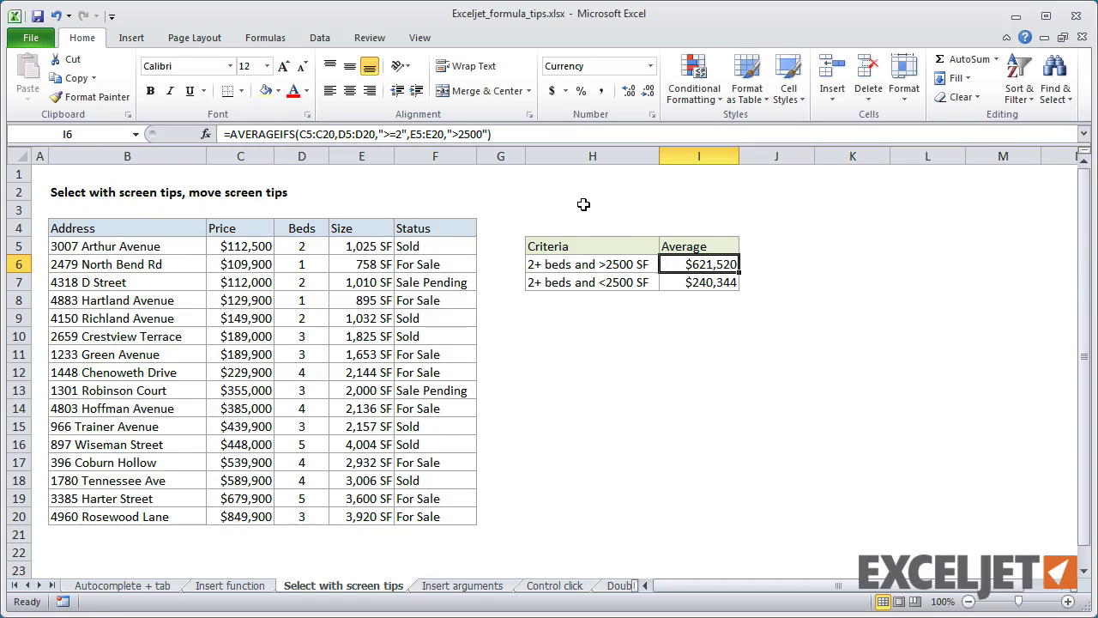
Reopen I6 in the cell and drag the argument tip aside to reveal I7
{"action": "double_click", "coordinate": [675, 264]}
{"action": "left_click", "coordinate": [748, 282]}
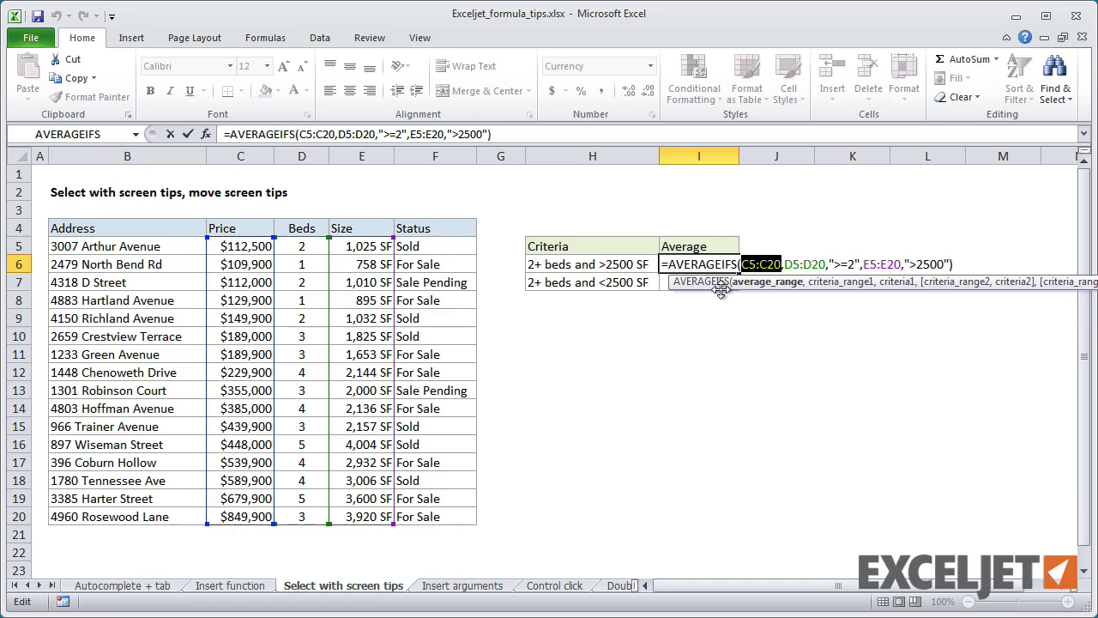
{"action": "left_click_drag", "start_coordinate": [721, 289], "coordinate": [585, 363]}
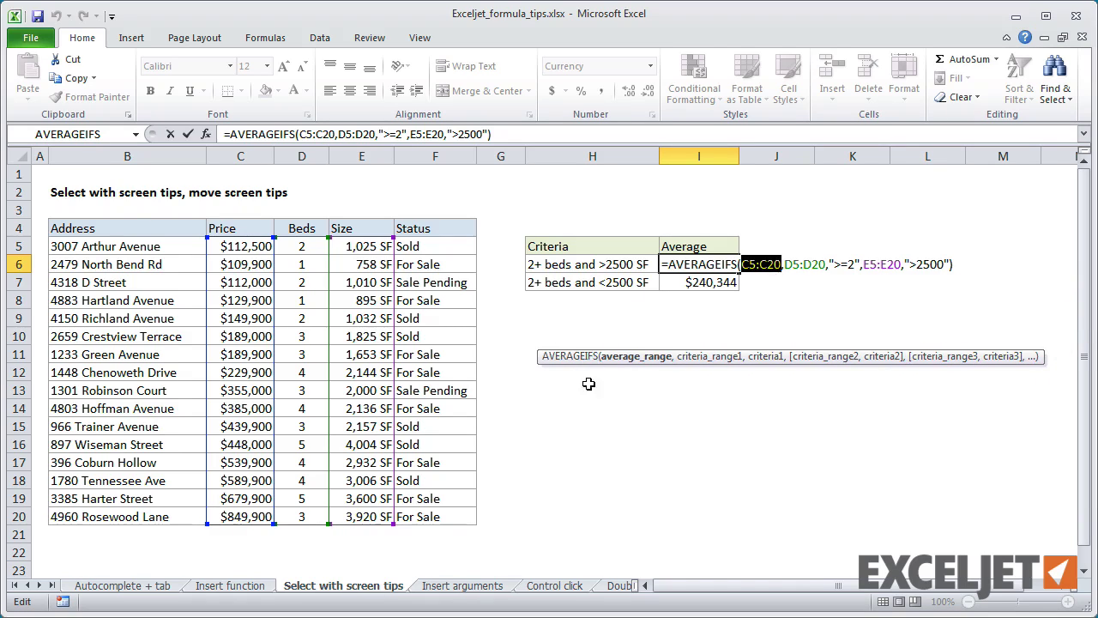
{"action": "key", "text": "Escape"}
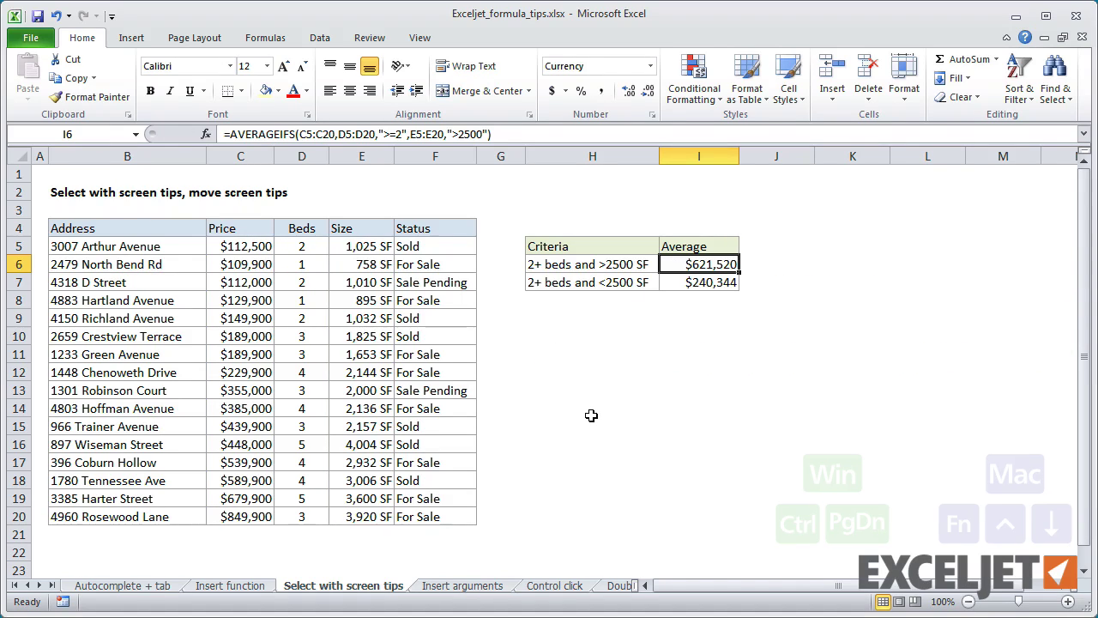
On the Insert arguments sheet, start a VLOOKUP in C5 with placeholders for all arguments
{"action": "key", "text": "ctrl+Page_Down"}
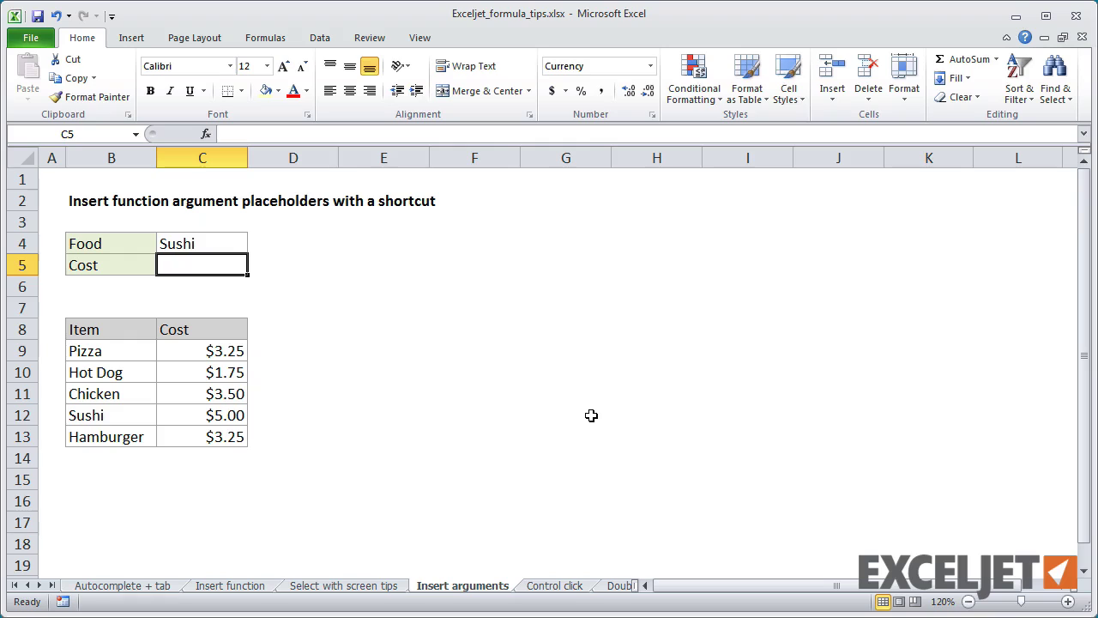
{"action": "type", "text": "=vl"}
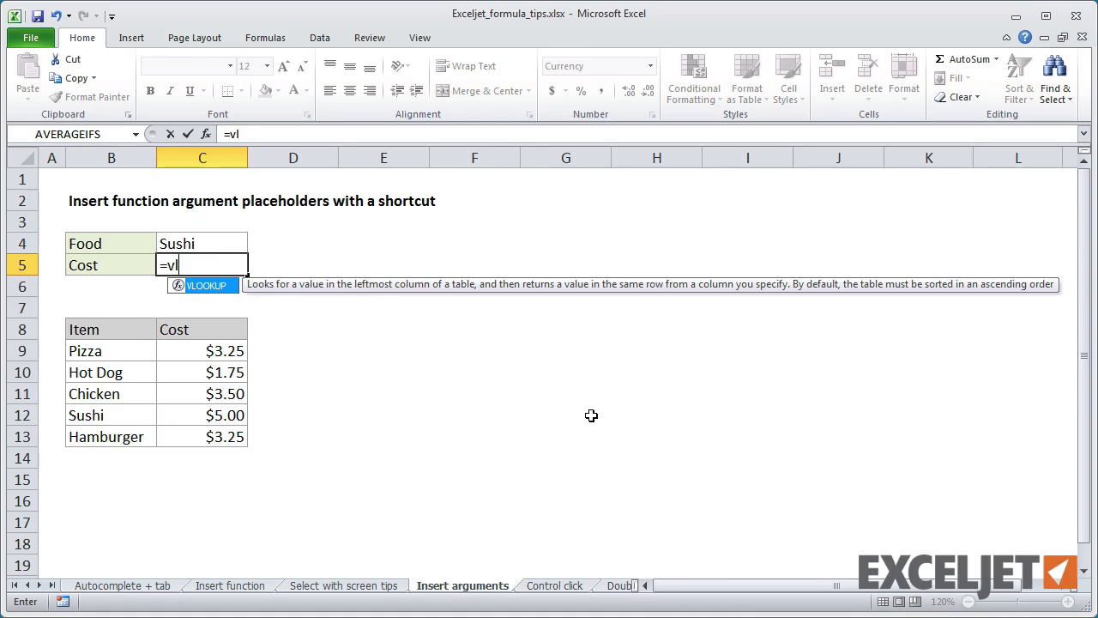
{"action": "key", "text": "Tab"}
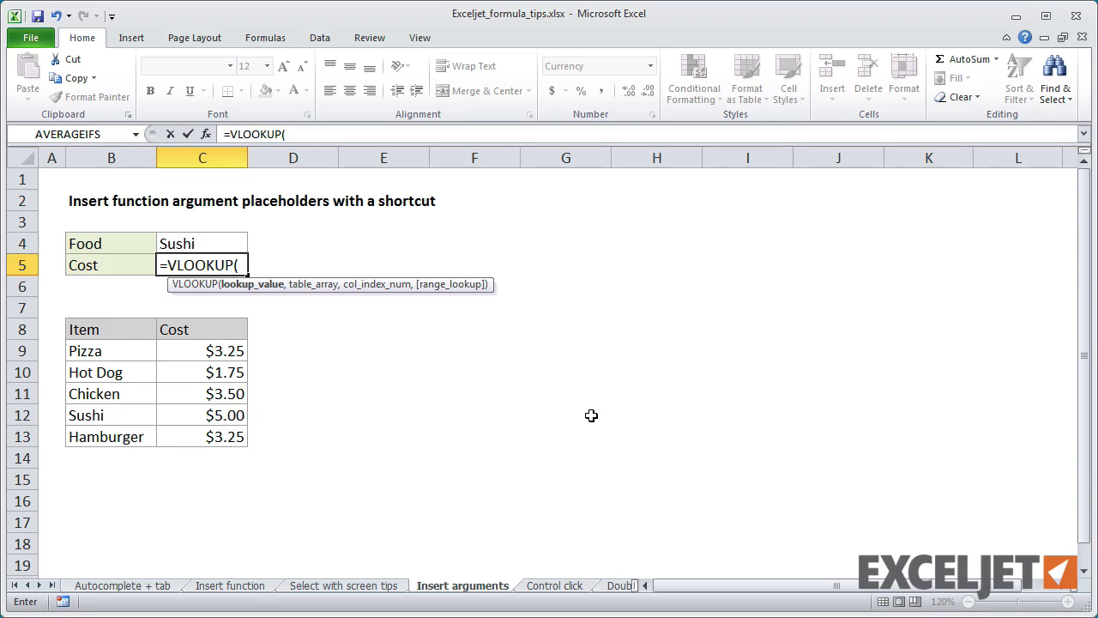
{"action": "key", "text": "ctrl+shift+a"}
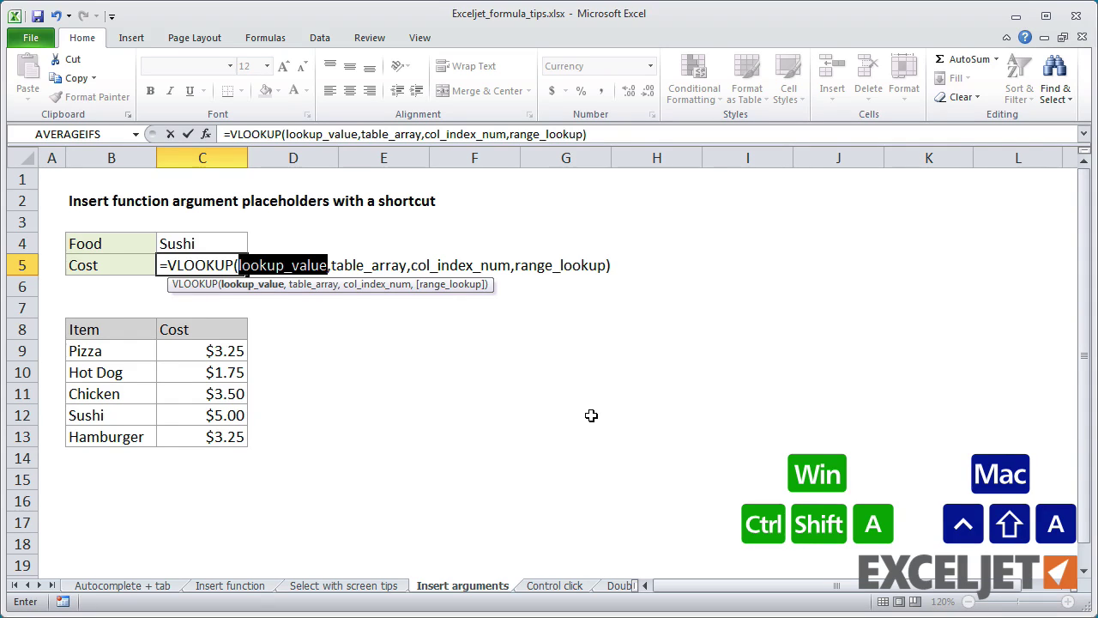
Fill the placeholders with C4, B9:C13, 2 and 0 so Sushi returns $5.00, then go to Control click
{"action": "left_click", "coordinate": [217, 242]}
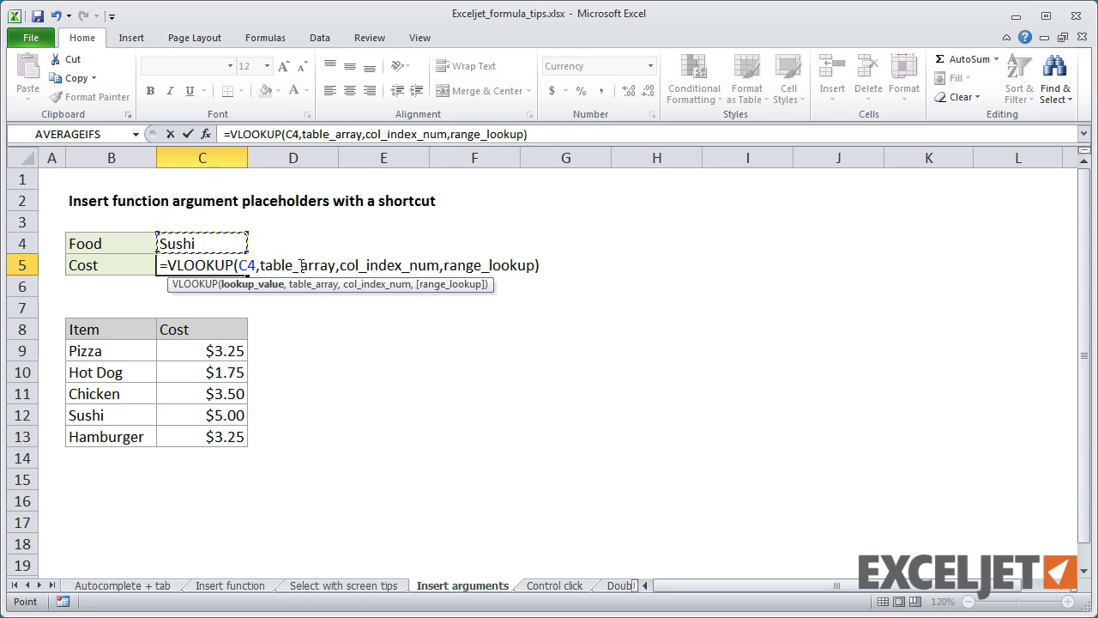
{"action": "double_click", "coordinate": [304, 266]}
{"action": "left_click_drag", "start_coordinate": [139, 348], "coordinate": [219, 435]}
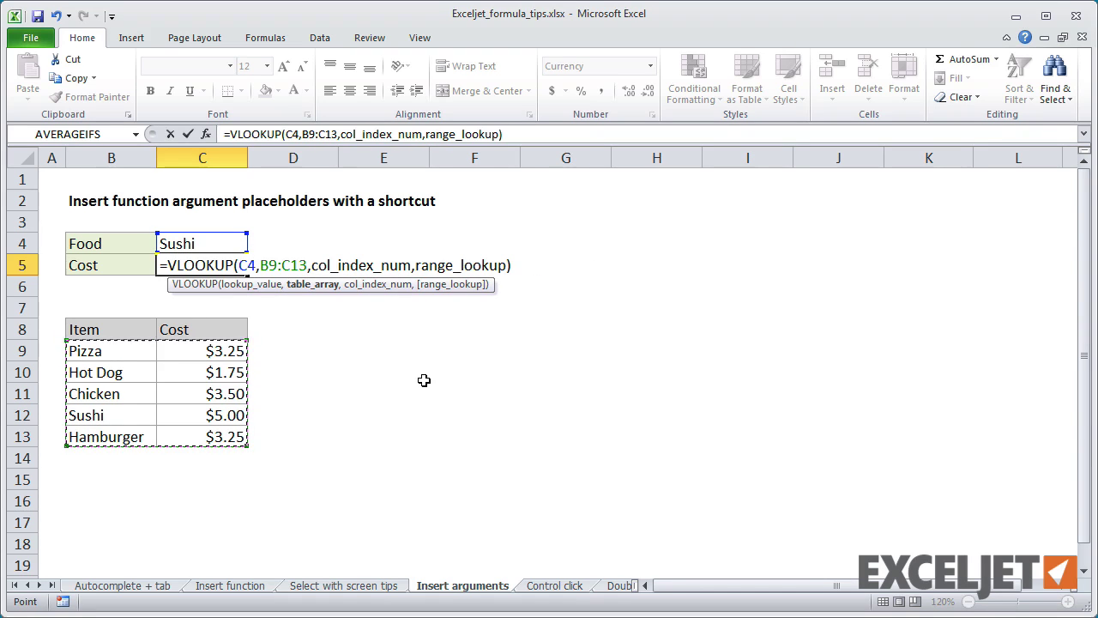
{"action": "double_click", "coordinate": [368, 264]}
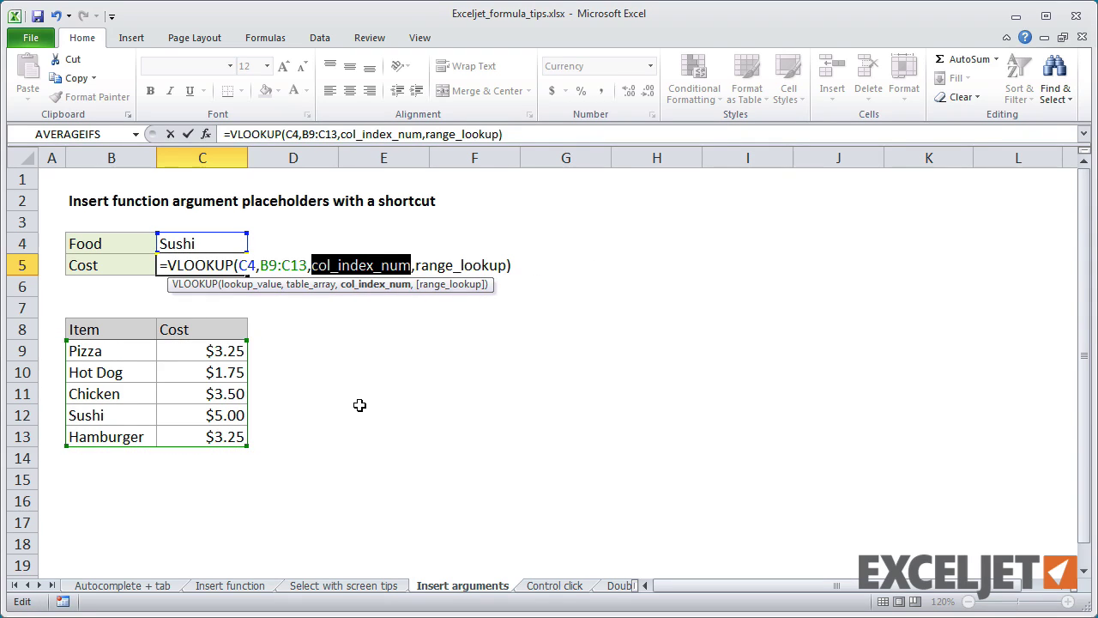
{"action": "type", "text": "2"}
{"action": "double_click", "coordinate": [366, 266]}
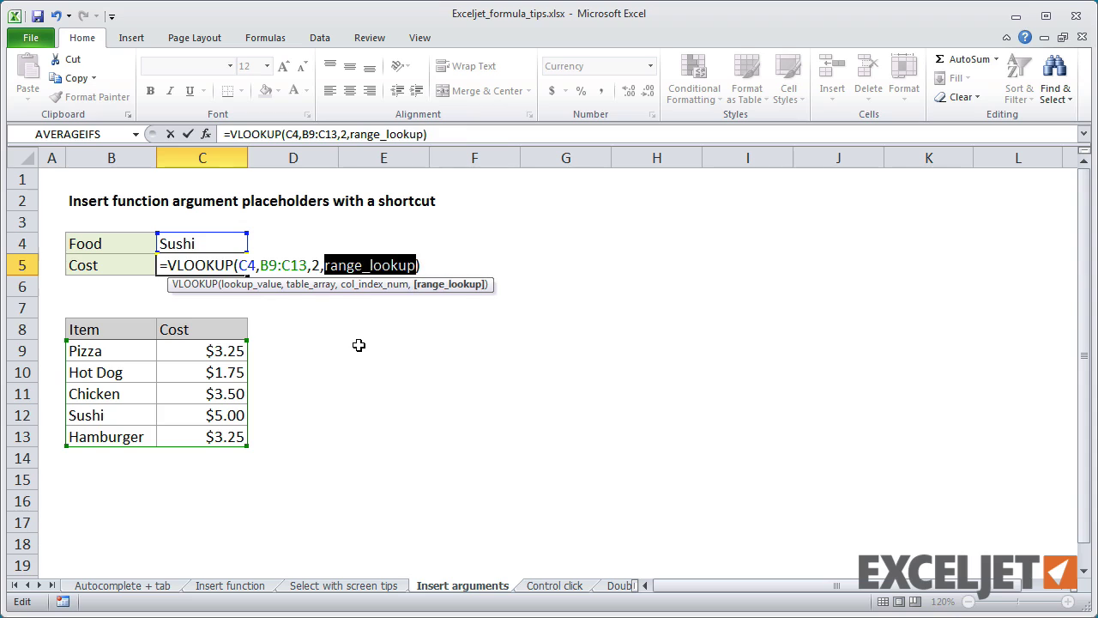
{"action": "type", "text": "0"}
{"action": "key", "text": "Return"}
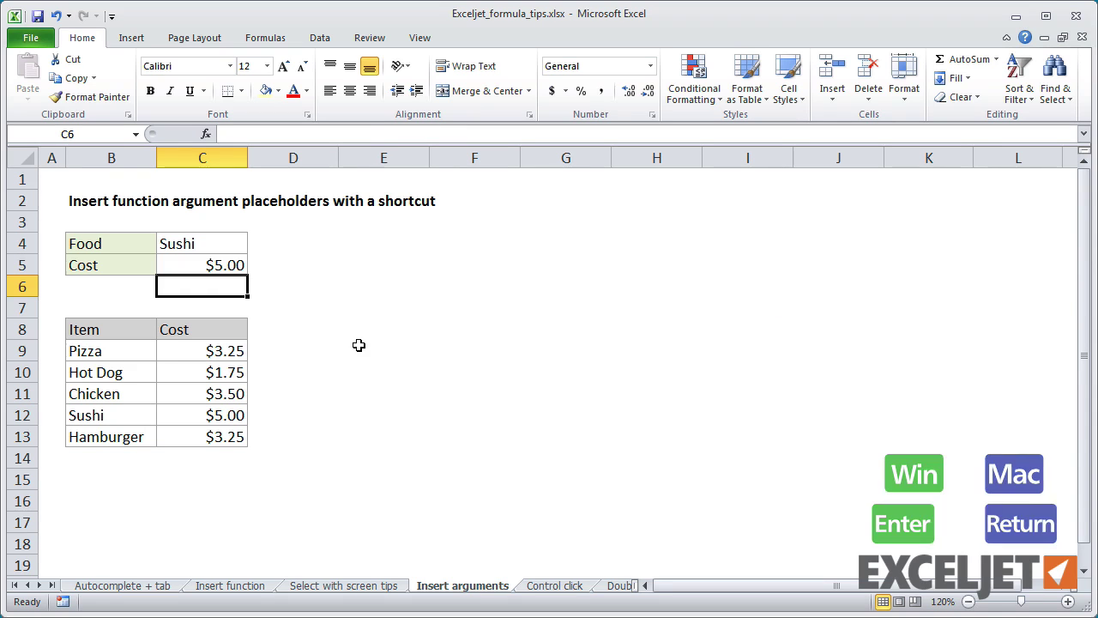
{"action": "key", "text": "ctrl+Page_Down"}
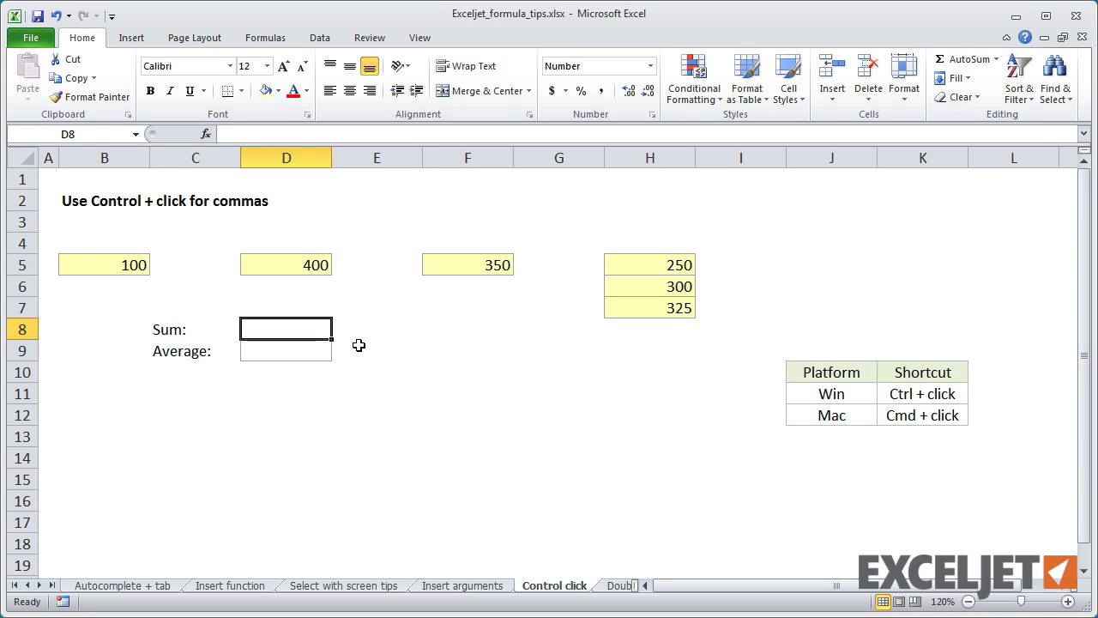
Enter =SUM(B5,D5,F5,H5:H7) in D8 for a total of 1725.0
{"action": "type", "text": "=sum("}
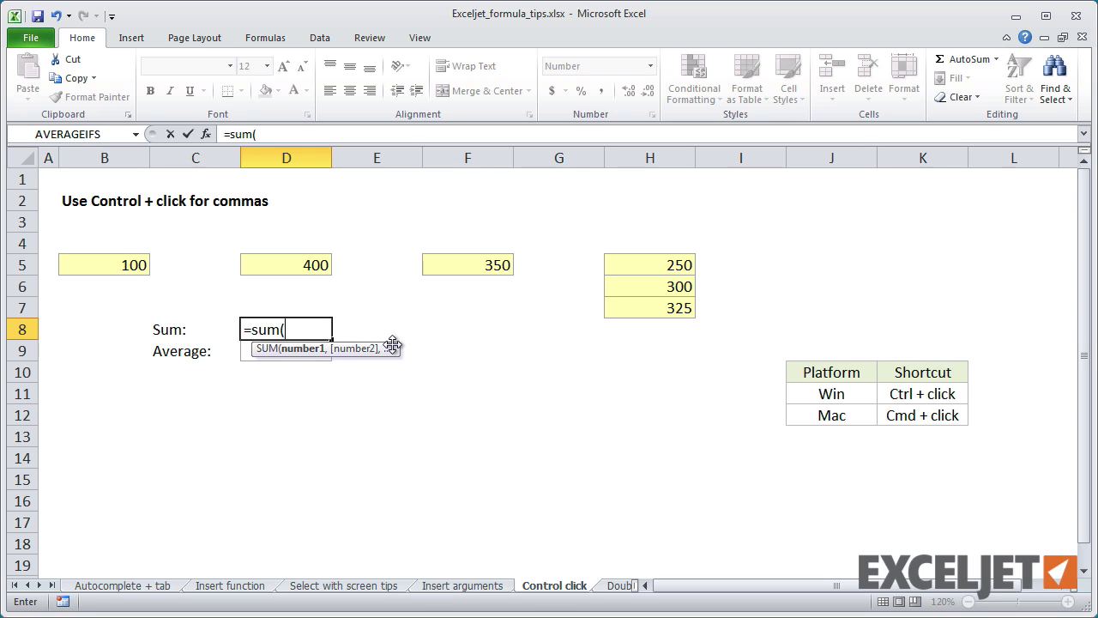
{"action": "left_click", "coordinate": [129, 266]}
{"action": "left_click", "coordinate": [313, 266], "text": "ctrl"}
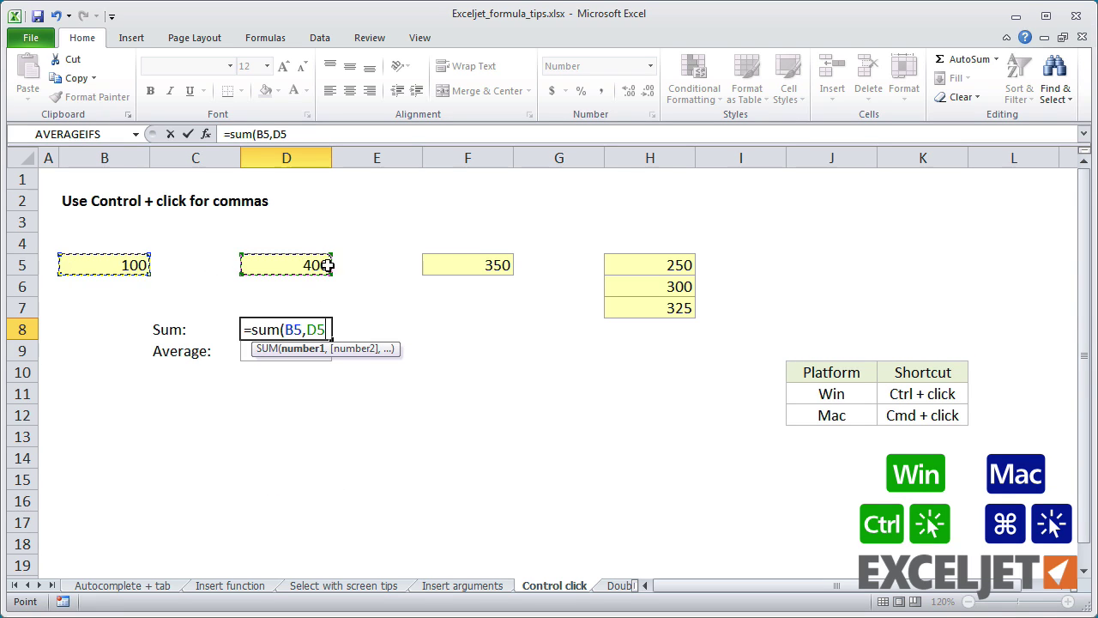
{"action": "left_click", "coordinate": [463, 266], "text": "ctrl"}
{"action": "left_click_drag", "start_coordinate": [648, 266], "coordinate": [652, 309]}
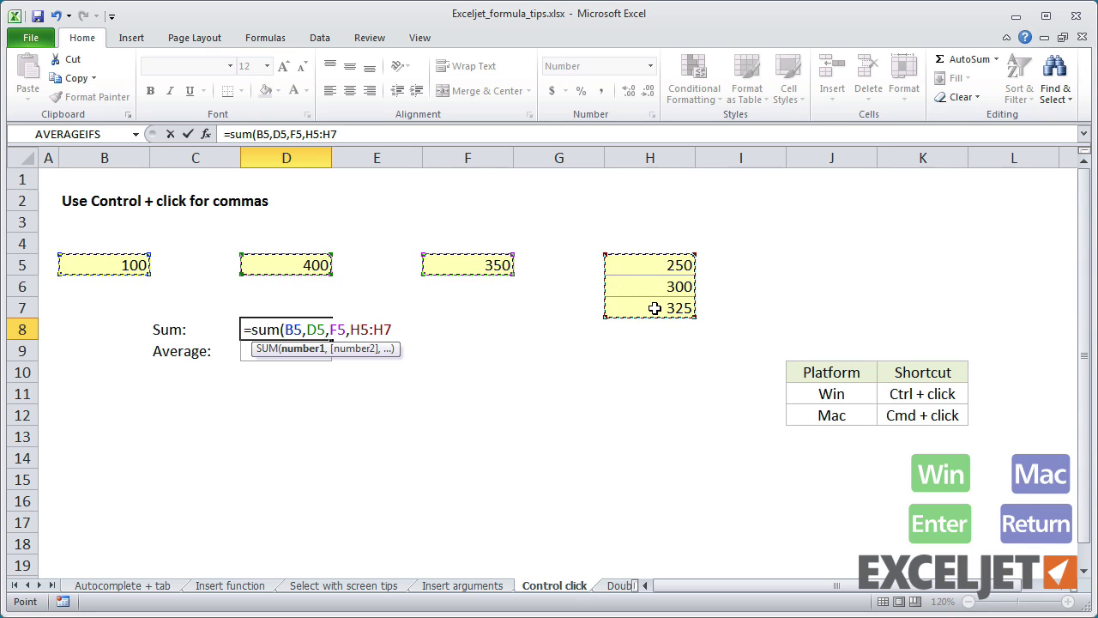
{"action": "key", "text": "Return"}
Enter =AVERAGE(B5,D5,F5,H5:H7) in D9 for 287.5, then go to Double click fill handle
{"action": "type", "text": "=aver"}
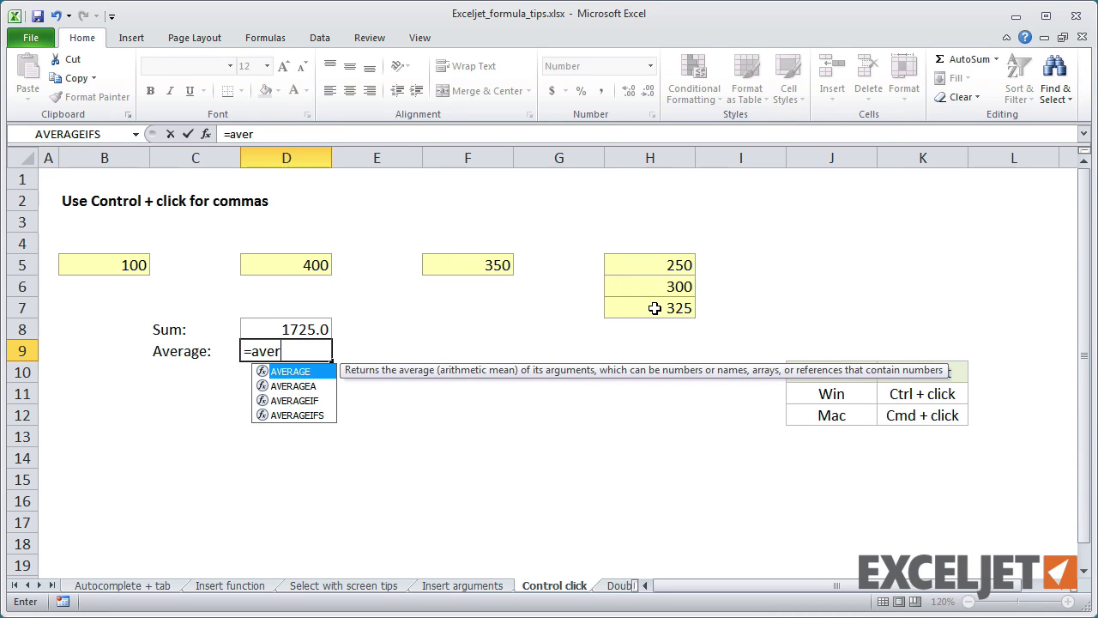
{"action": "key", "text": "Tab"}
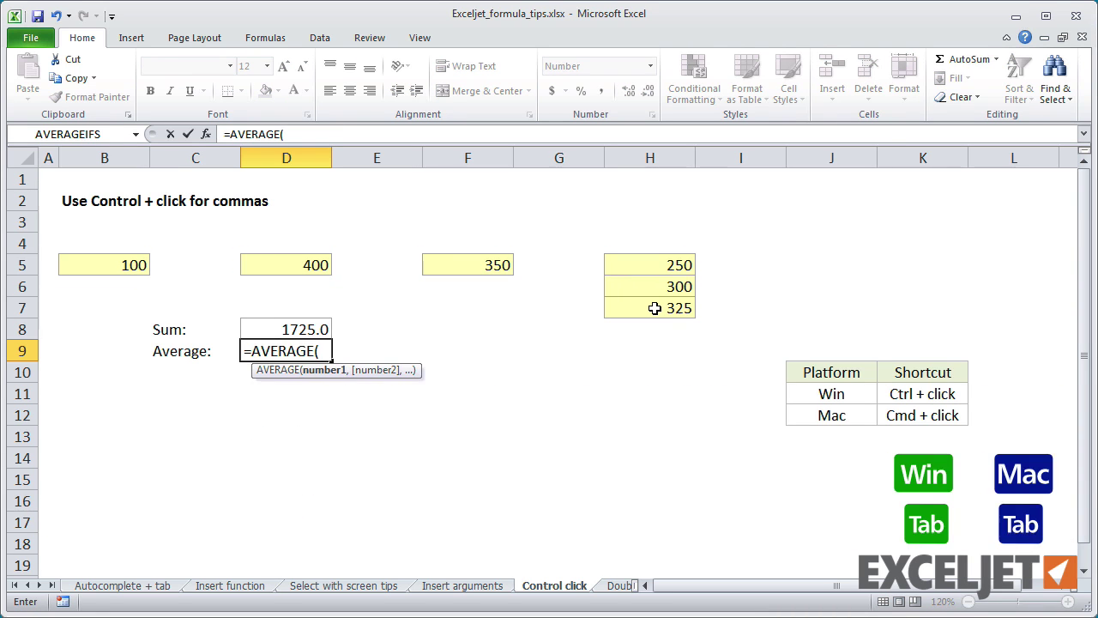
{"action": "left_click", "coordinate": [133, 264]}
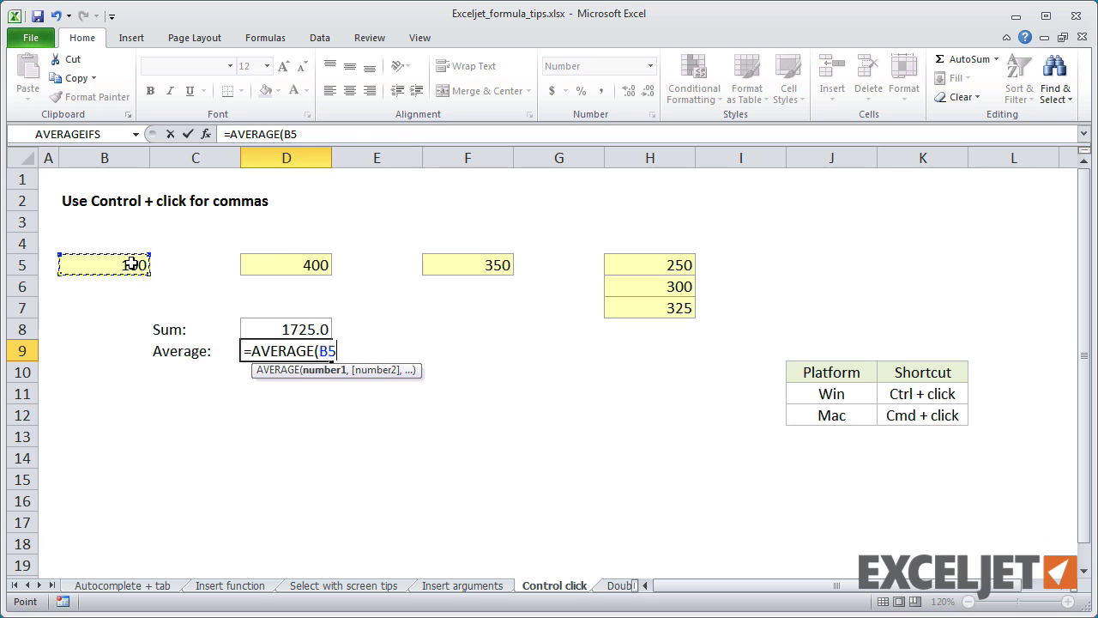
{"action": "left_click", "coordinate": [274, 264], "text": "ctrl"}
{"action": "left_click", "coordinate": [471, 265], "text": "ctrl"}
{"action": "left_click_drag", "start_coordinate": [596, 265], "coordinate": [649, 307]}
{"action": "key", "text": "Return"}
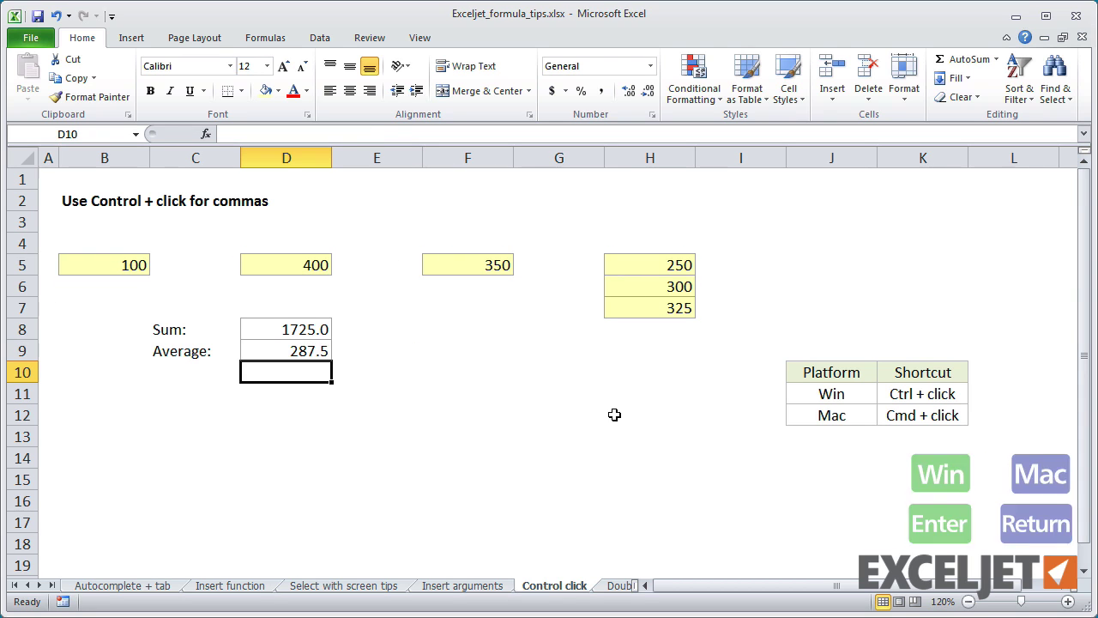
{"action": "key", "text": "ctrl+Page_Down"}
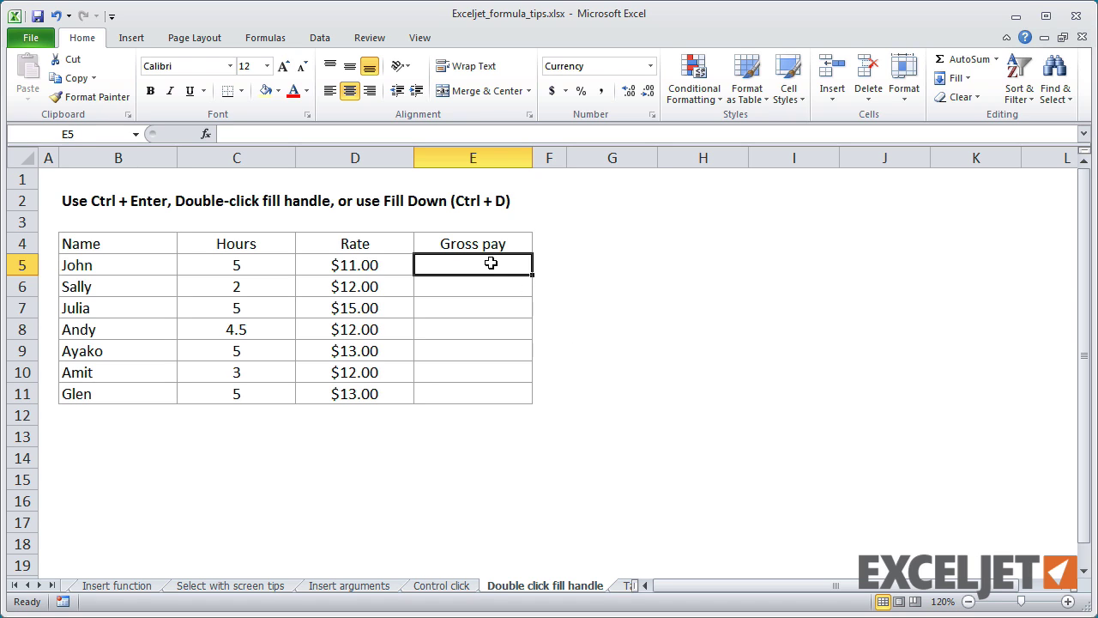
Enter =C5*D5 into all of E5:E11 at once with Ctrl+Enter, then undo it
{"action": "left_click_drag", "start_coordinate": [490, 264], "coordinate": [486, 391]}
{"action": "type", "text": "="}
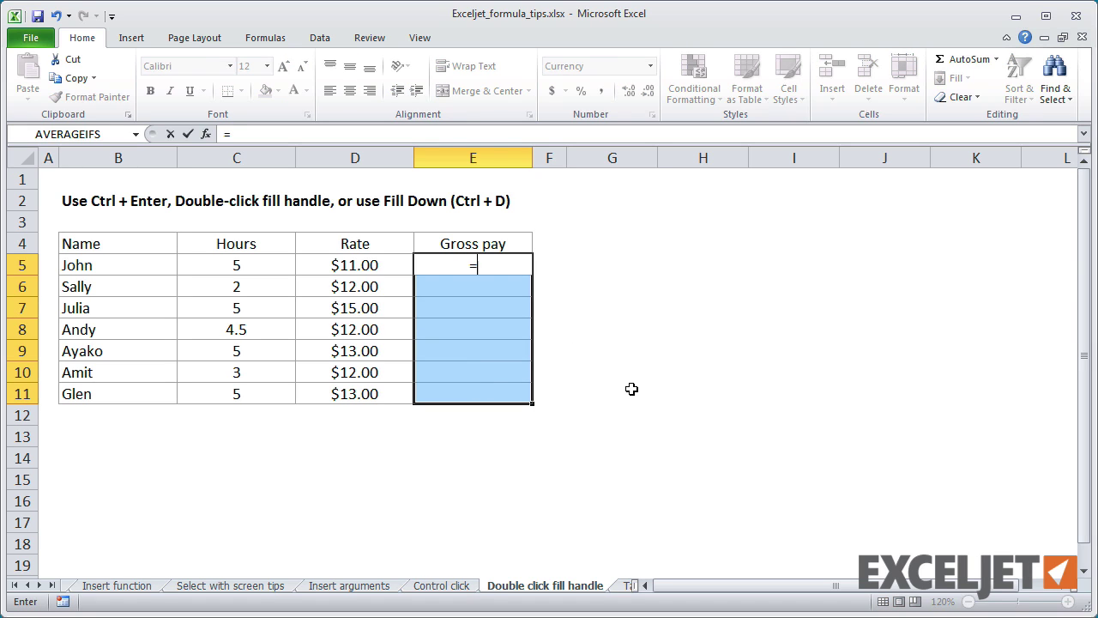
{"action": "left_click", "coordinate": [281, 267]}
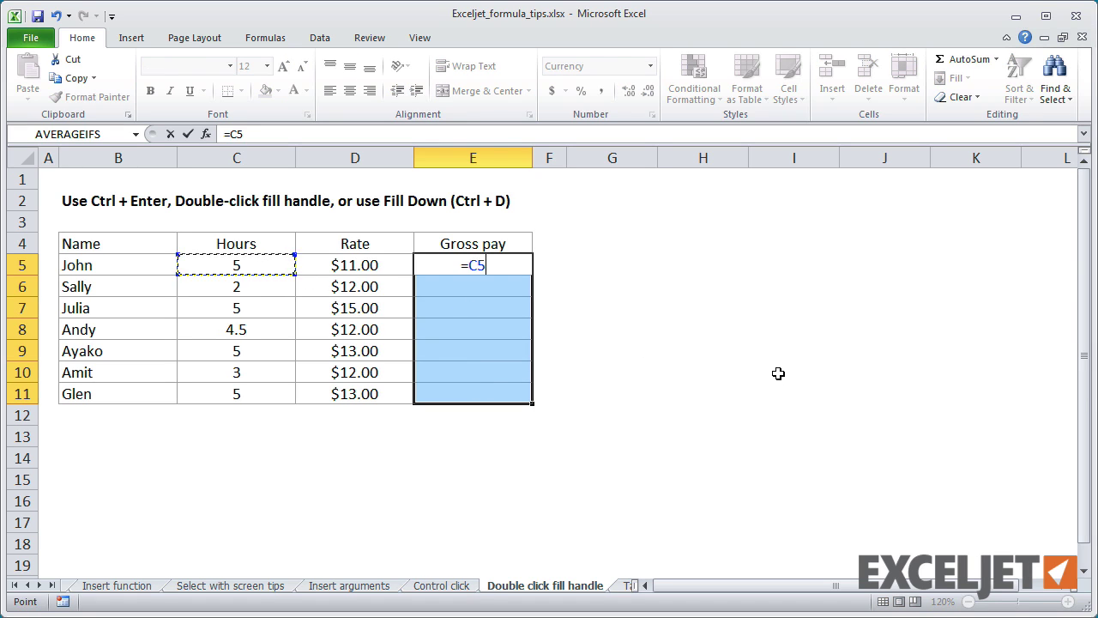
{"action": "type", "text": "*"}
{"action": "left_click", "coordinate": [395, 269]}
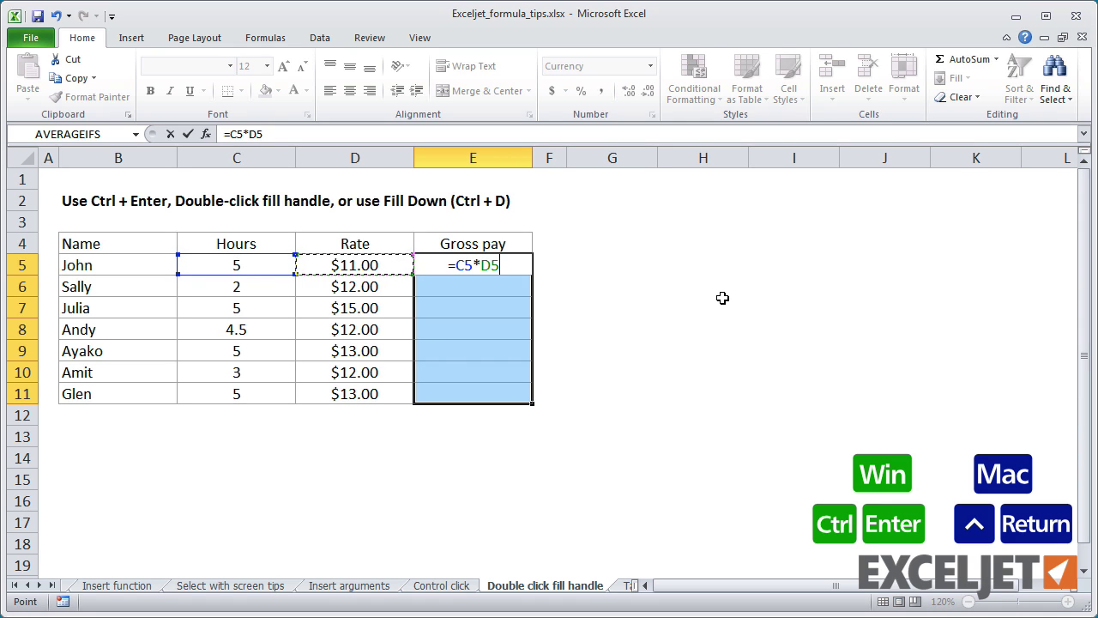
{"action": "key", "text": "ctrl+Return"}
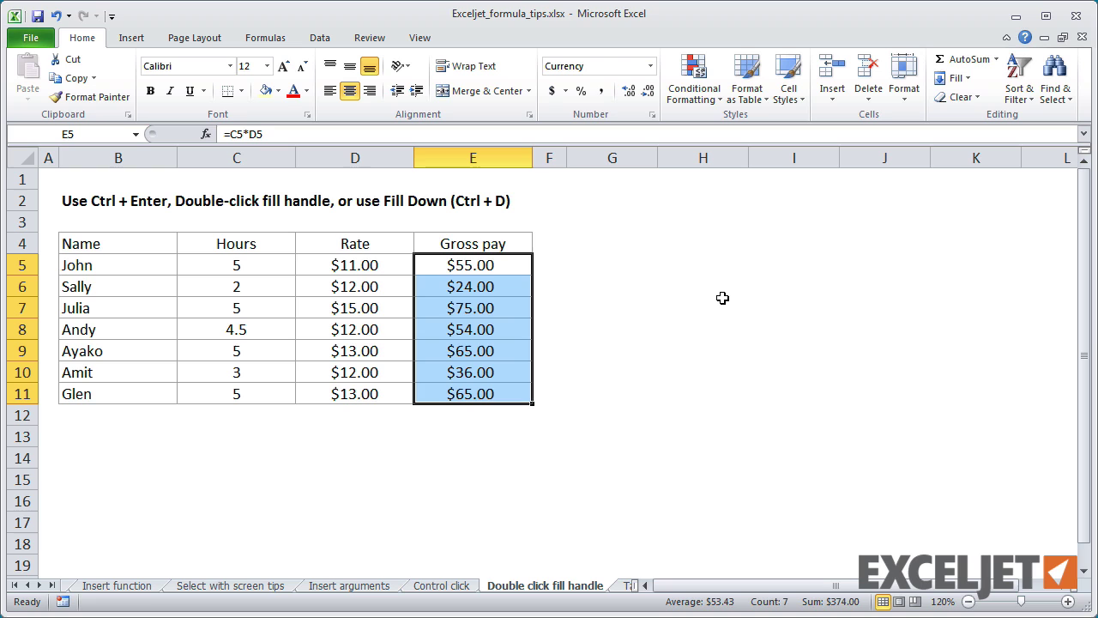
{"action": "key", "text": "ctrl+z"}
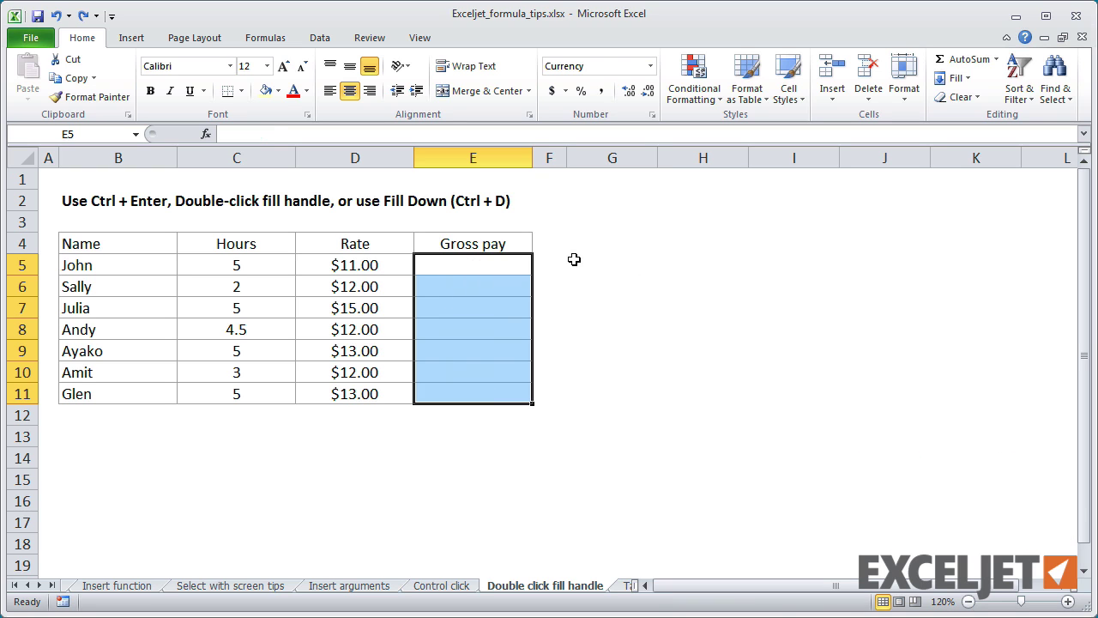
Enter =C5*D5 in E5 and copy it down with the fill handle, then undo
{"action": "left_click", "coordinate": [485, 259]}
{"action": "type", "text": "="}
{"action": "left_click", "coordinate": [232, 270]}
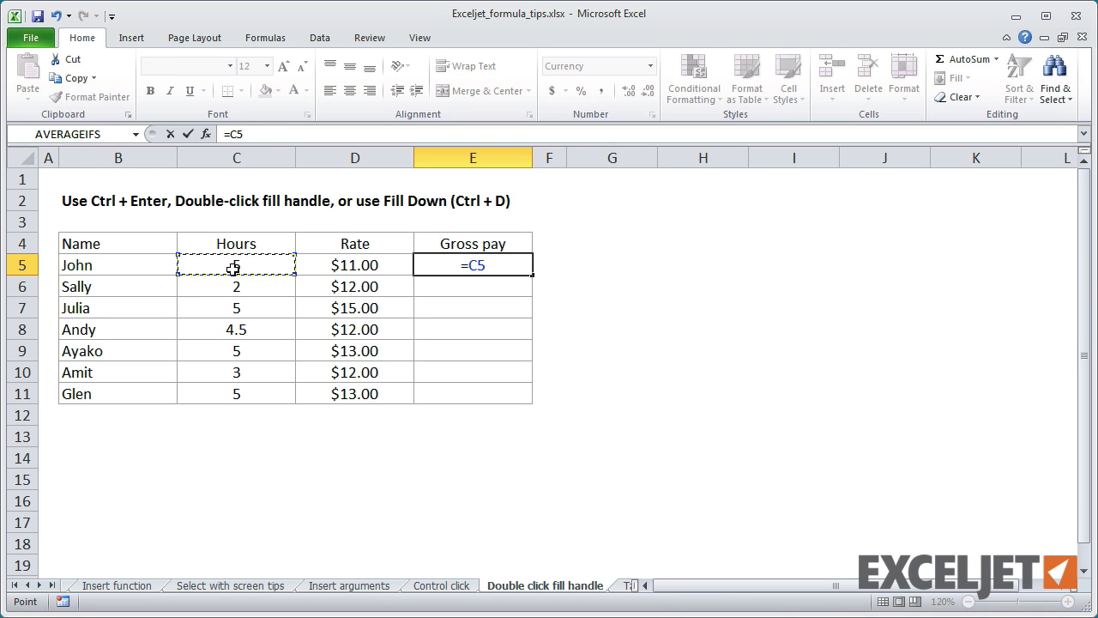
{"action": "type", "text": "*"}
{"action": "left_click", "coordinate": [387, 270]}
{"action": "key", "text": "Return"}
{"action": "left_click", "coordinate": [480, 268]}
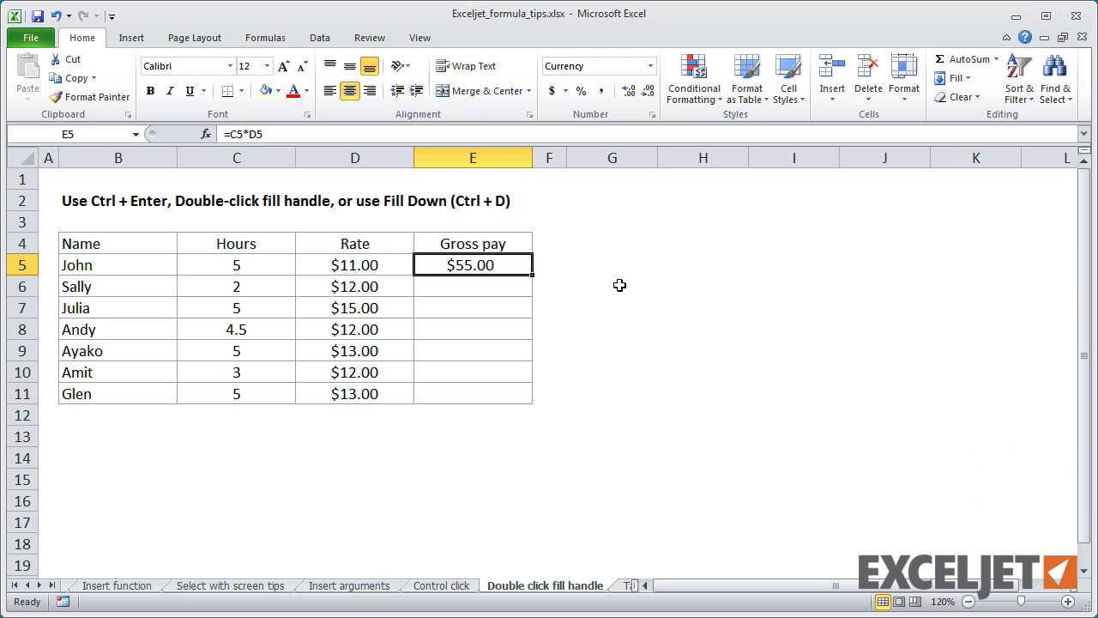
{"action": "double_click", "coordinate": [534, 275]}
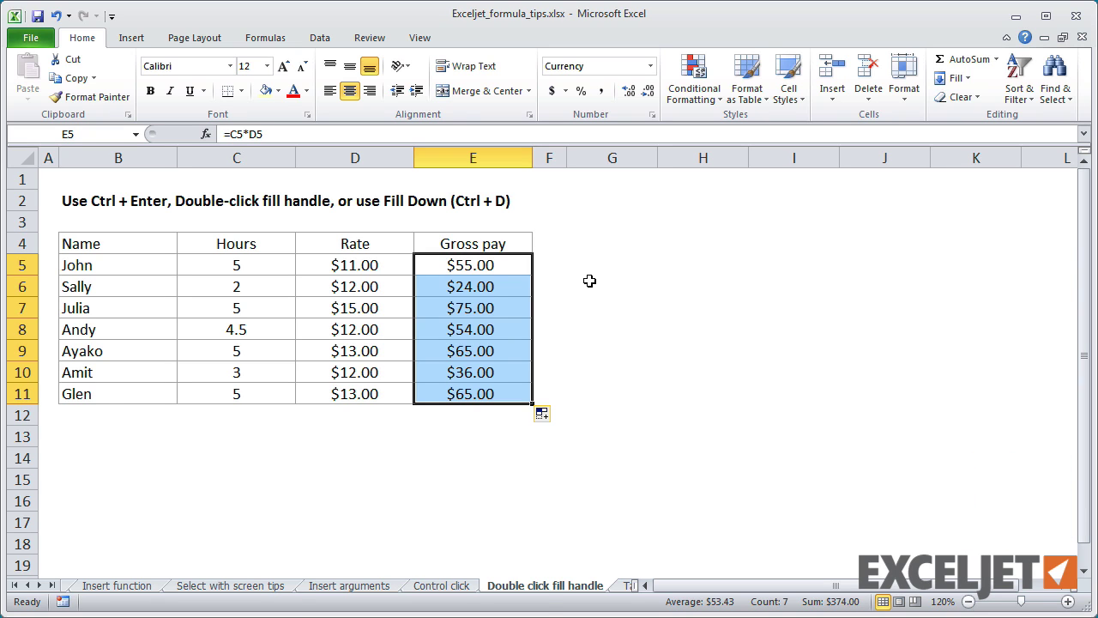
{"action": "key", "text": "ctrl+z"}
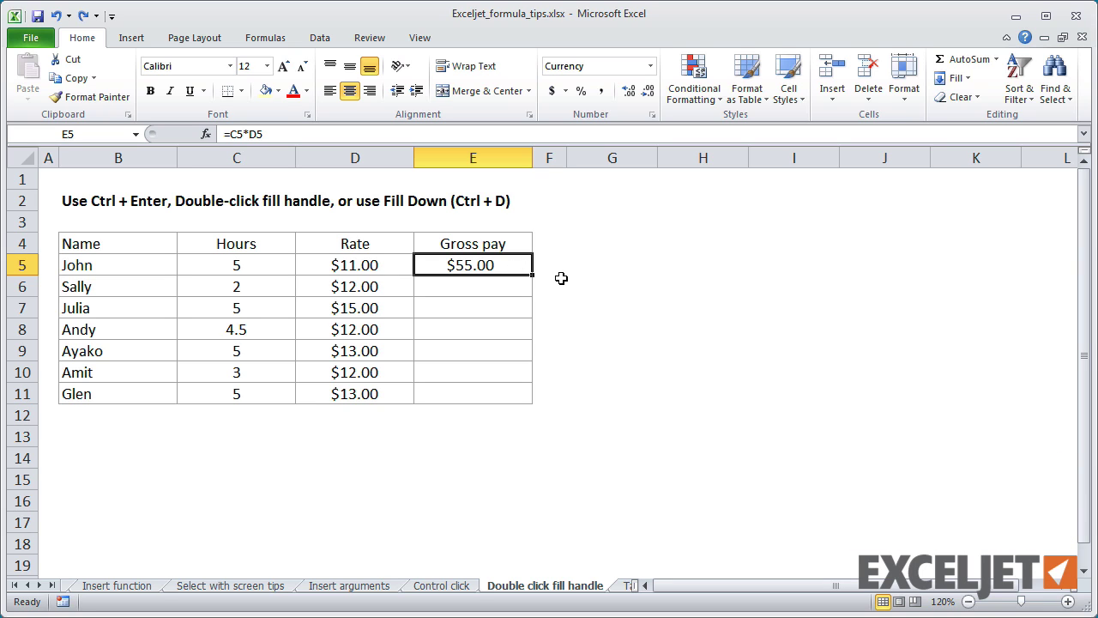
Fill the E5 formula down E5:E11 with Ctrl+D, then go to Table to enter formulas
{"action": "left_click_drag", "start_coordinate": [514, 277], "coordinate": [513, 390]}
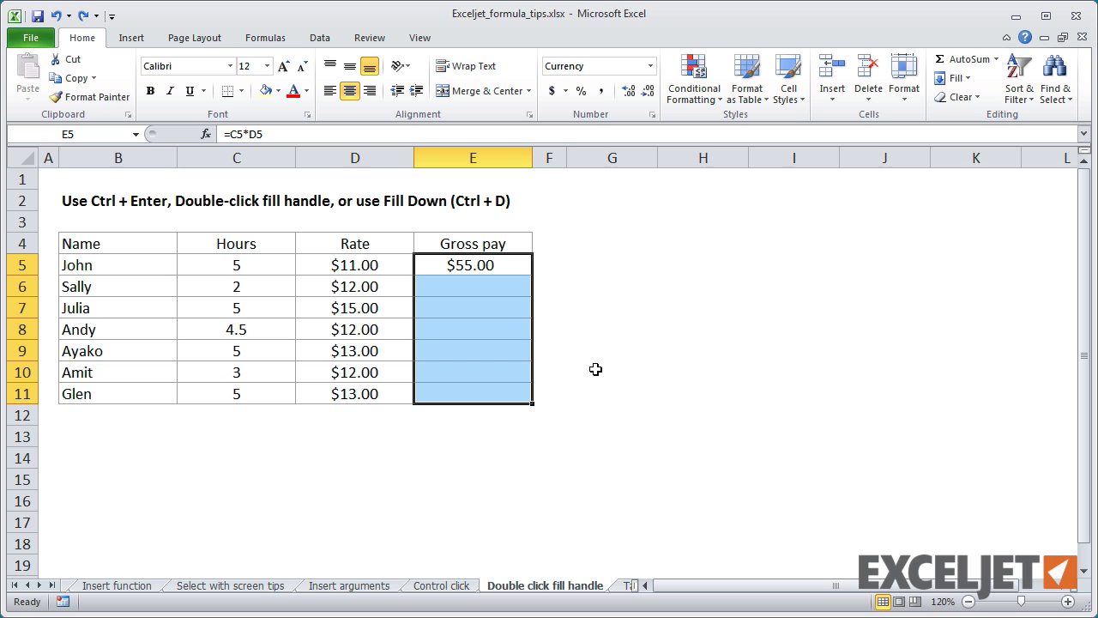
{"action": "key", "text": "ctrl+d"}
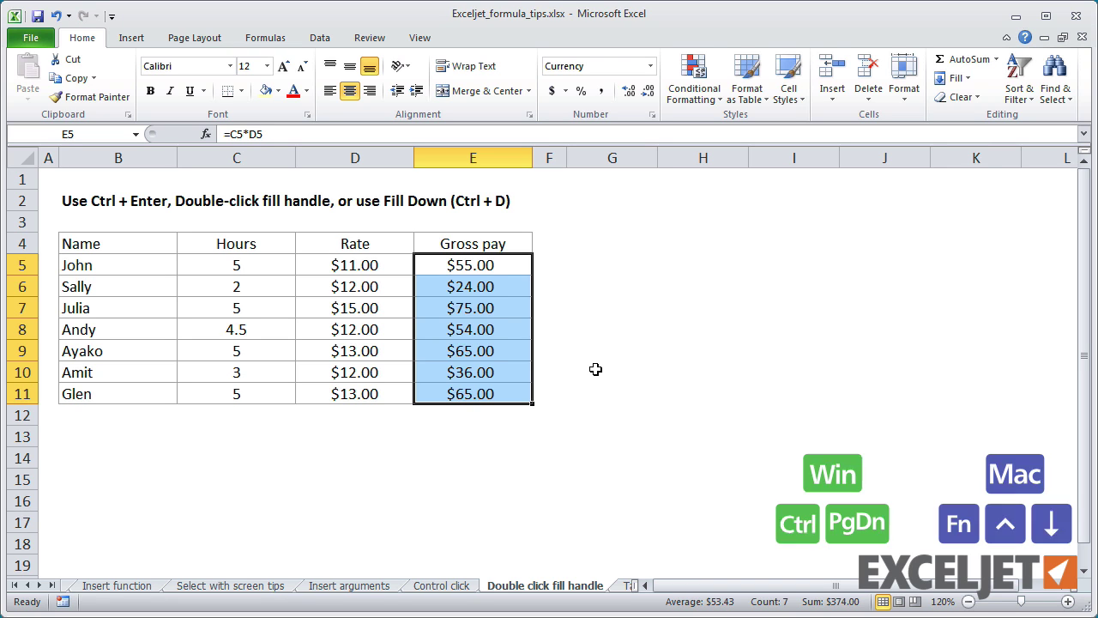
{"action": "key", "text": "ctrl+Page_Down"}
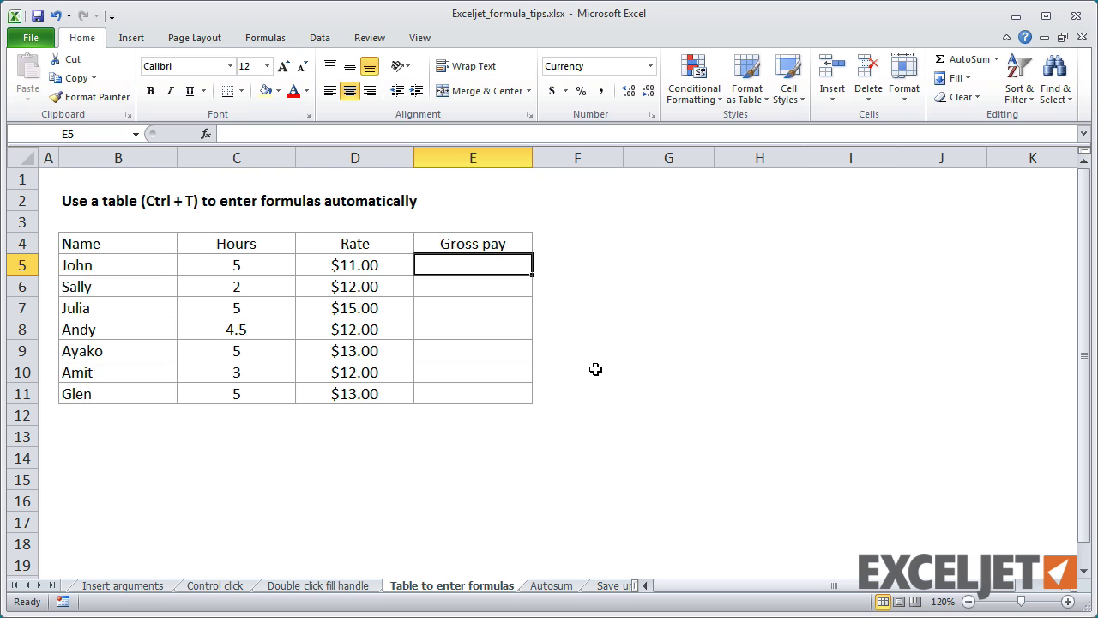
{"action": "key", "text": "ctrl+t"}
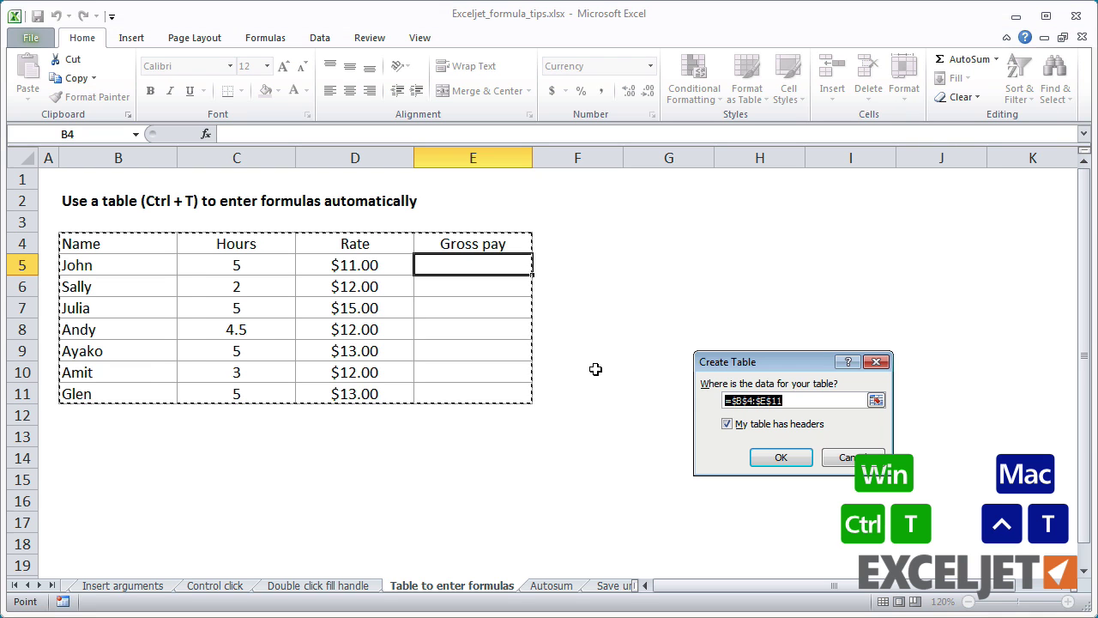
{"action": "left_click", "coordinate": [778, 455]}
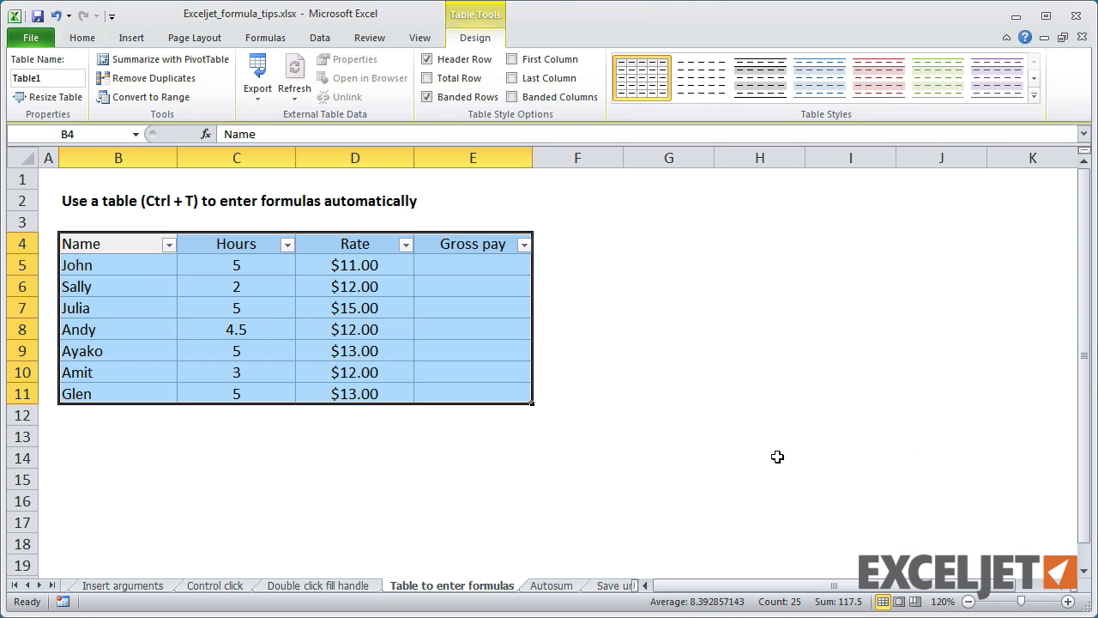
{"action": "left_click", "coordinate": [492, 265]}
{"action": "type", "text": "="}
{"action": "left_click", "coordinate": [267, 264]}
{"action": "type", "text": "*"}
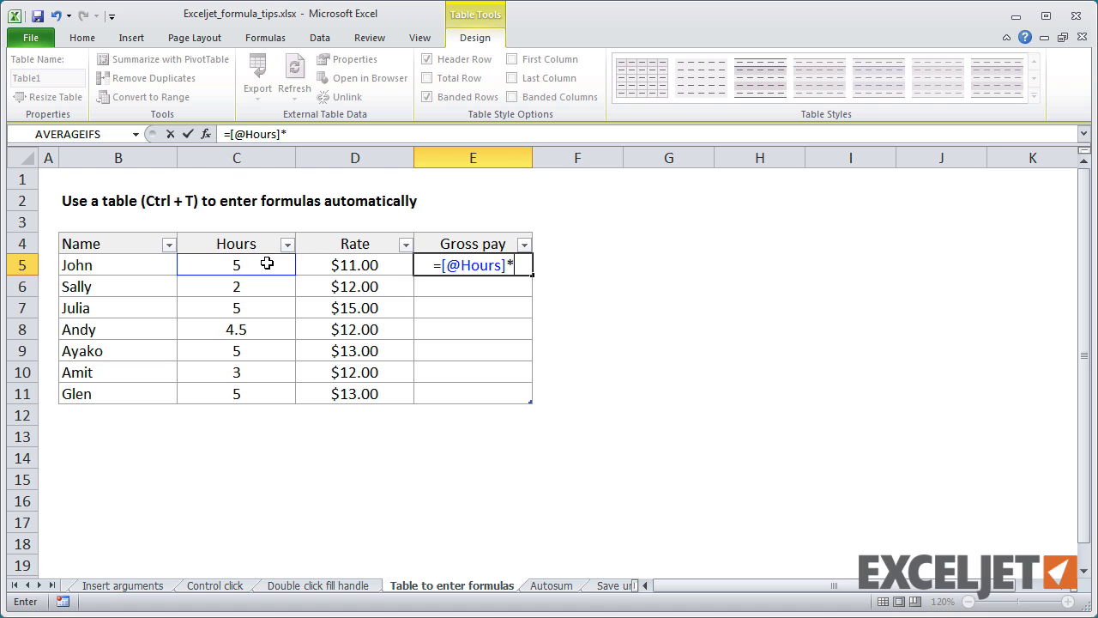
{"action": "left_click", "coordinate": [323, 265]}
{"action": "key", "text": "Return"}
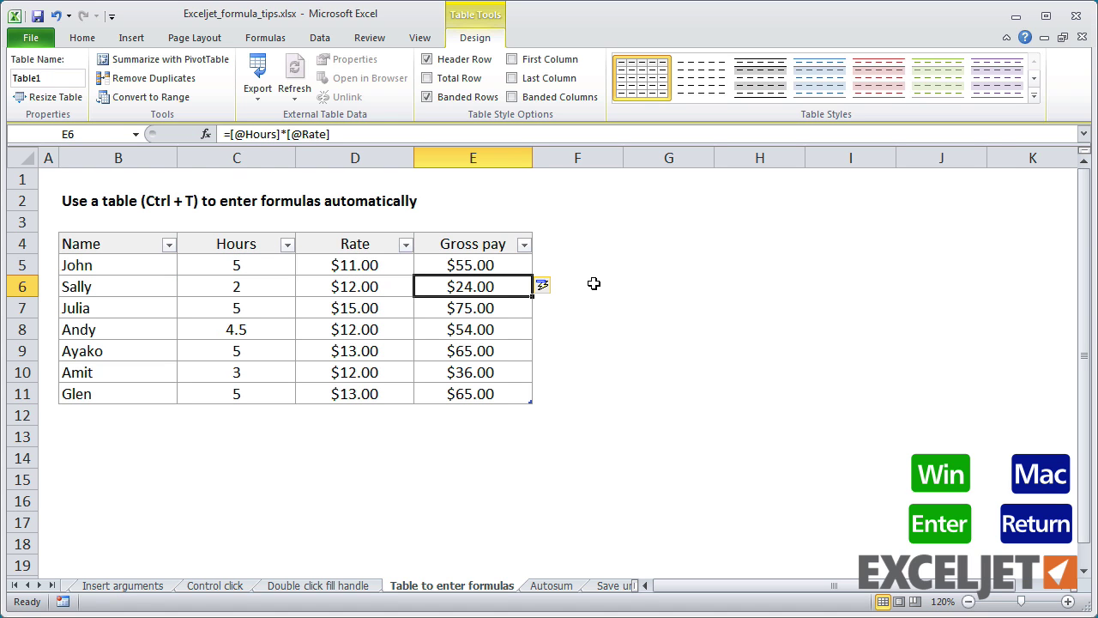
{"action": "key", "text": "ctrl+Page_Down"}
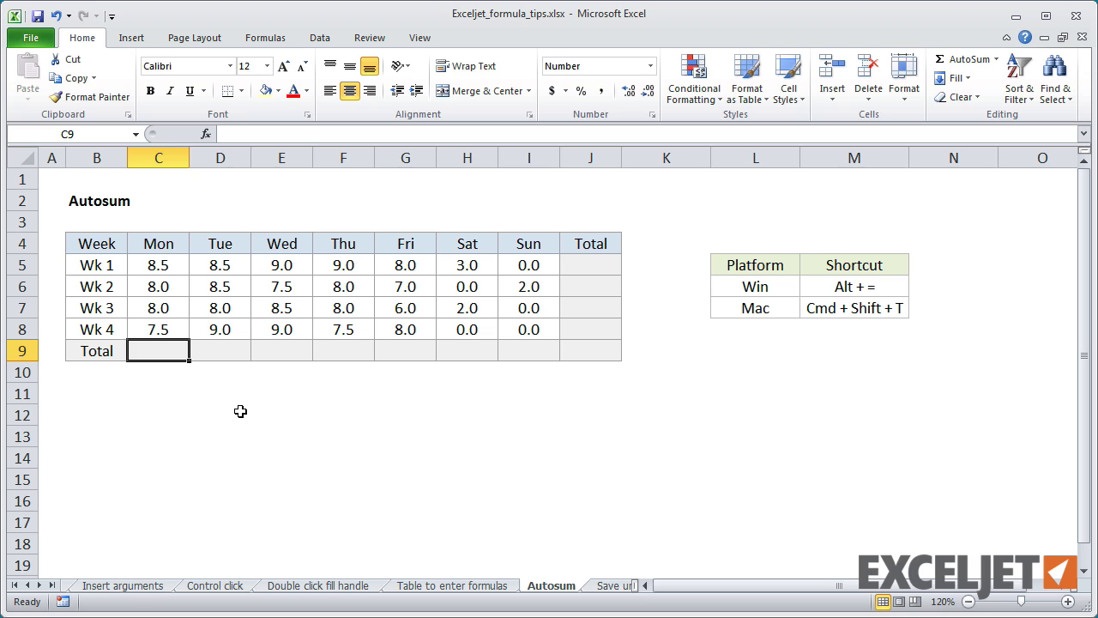
Try AutoSum separately on daily totals C9:I9 and weekly totals J5:J8, undoing each
{"action": "left_click_drag", "start_coordinate": [166, 351], "coordinate": [527, 352]}
{"action": "key", "text": "alt+equal"}
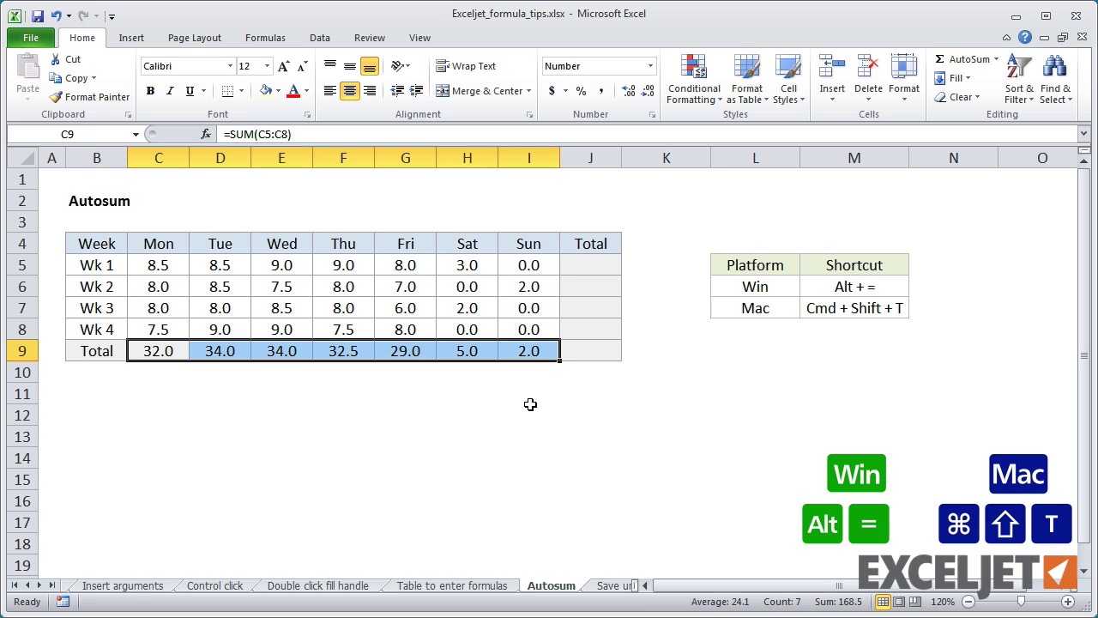
{"action": "key", "text": "ctrl+z"}
{"action": "left_click_drag", "start_coordinate": [596, 269], "coordinate": [594, 329]}
{"action": "key", "text": "alt+equal"}
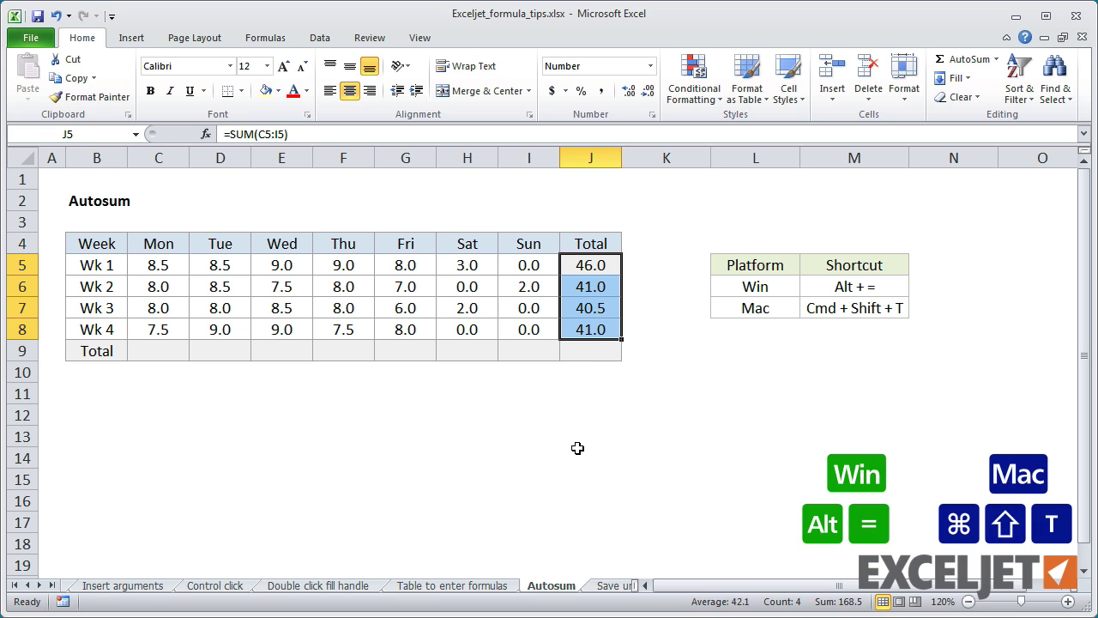
{"action": "key", "text": "ctrl+z"}
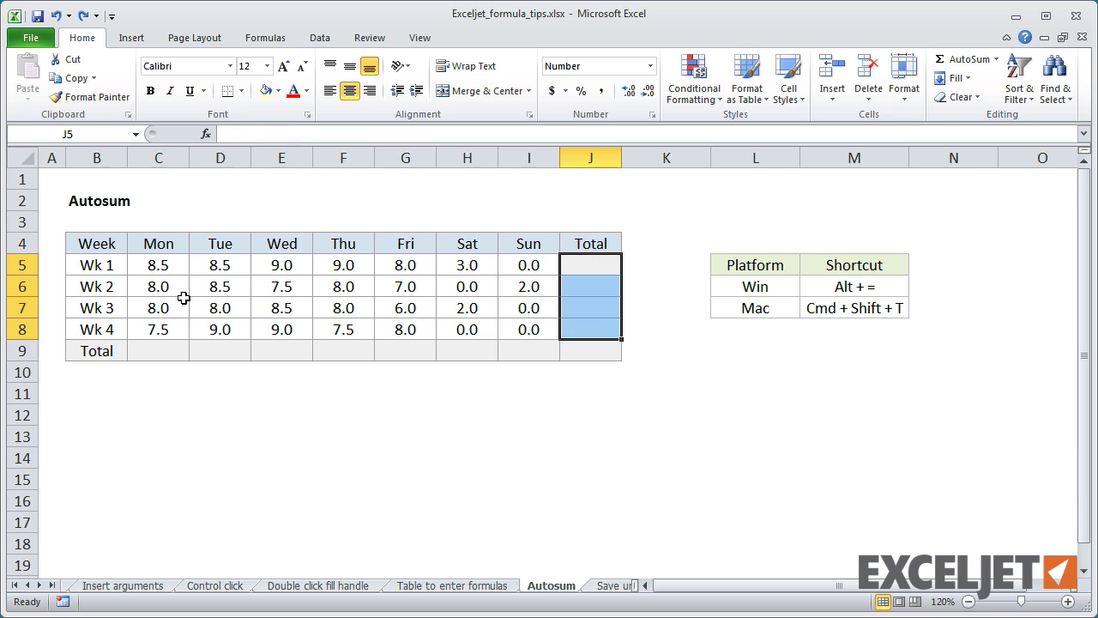
AutoSum the whole B4:J9 table for a 168.5 grand total, then go to Save unfinished formula
{"action": "left_click_drag", "start_coordinate": [103, 243], "coordinate": [592, 349]}
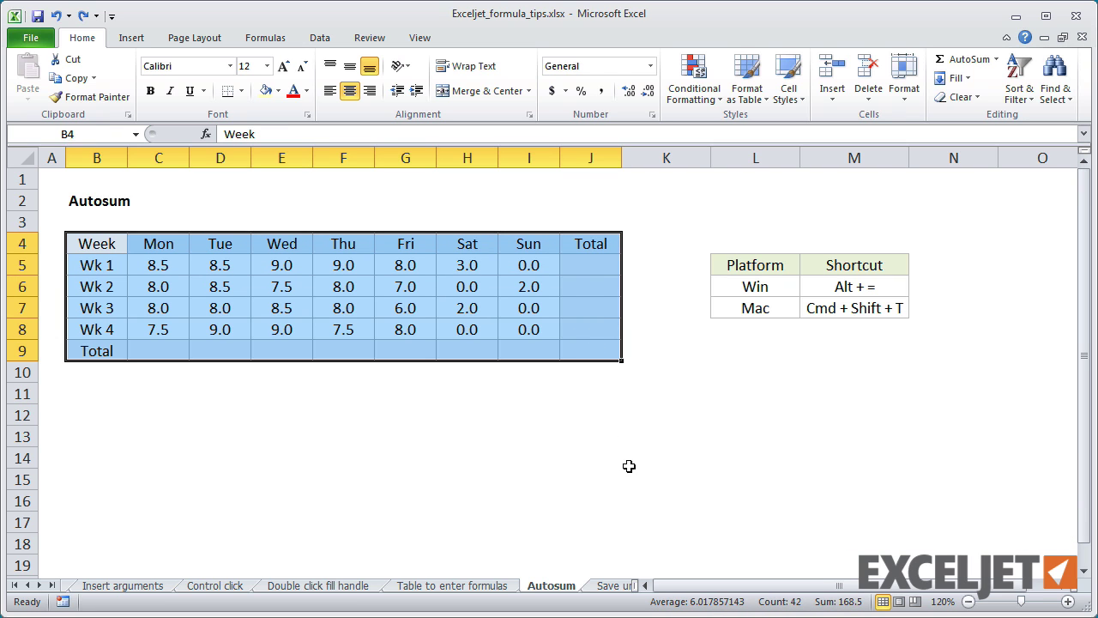
{"action": "key", "text": "alt+equal"}
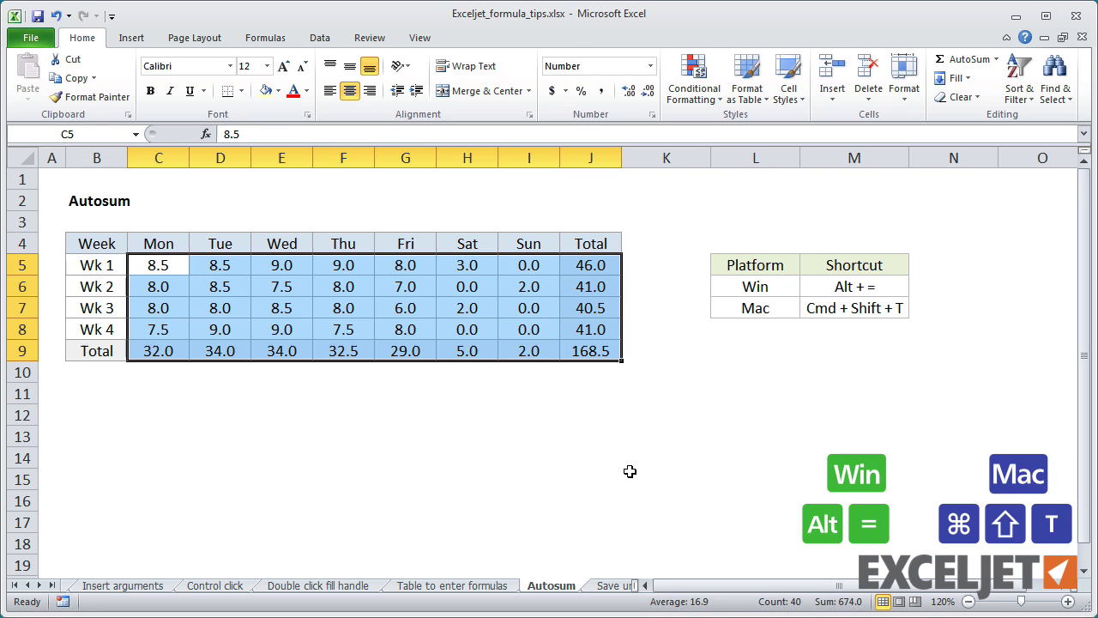
{"action": "left_click", "coordinate": [504, 410]}
{"action": "key", "text": "ctrl+Page_Down"}
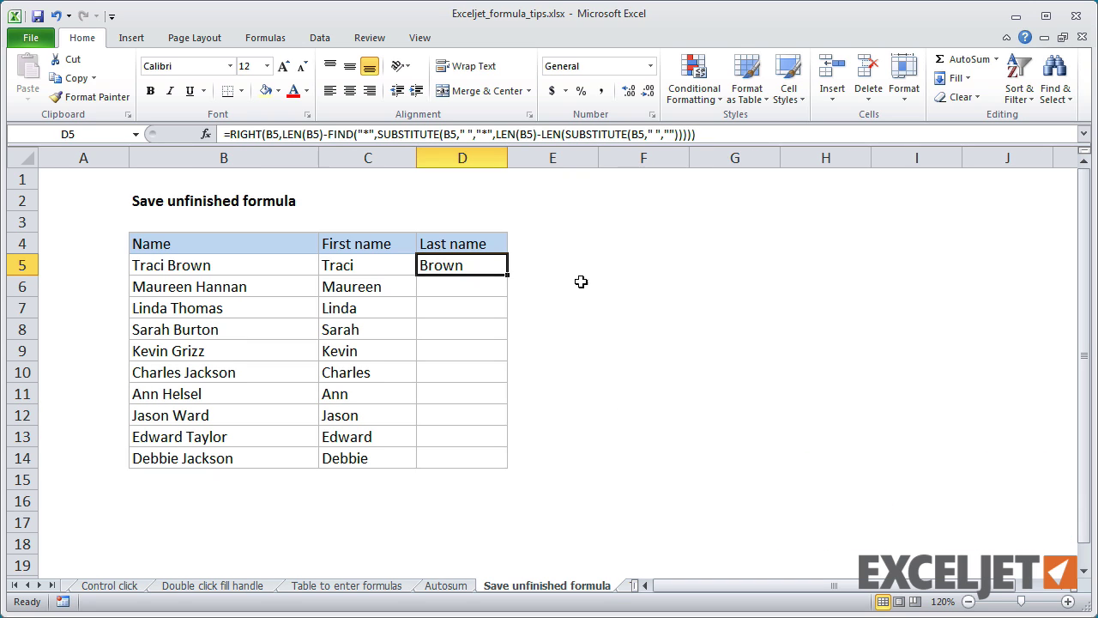
Delete a comma from the D5 last-name formula, dismiss the error, and store it as text with an apostrophe
{"action": "left_click", "coordinate": [496, 134]}
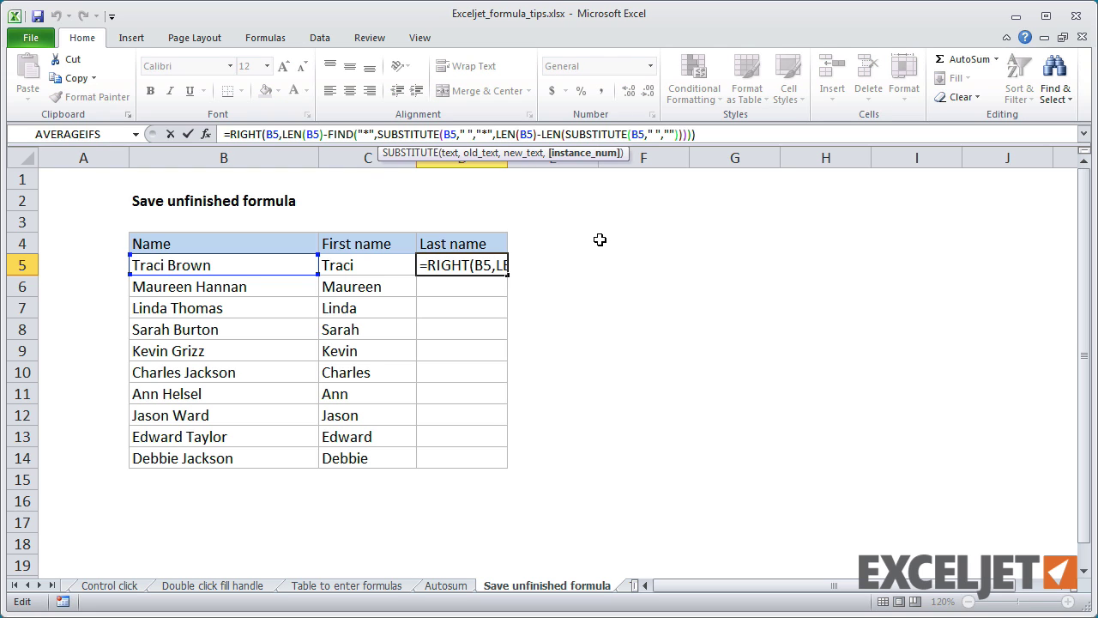
{"action": "key", "text": "BackSpace"}
{"action": "key", "text": "Return"}
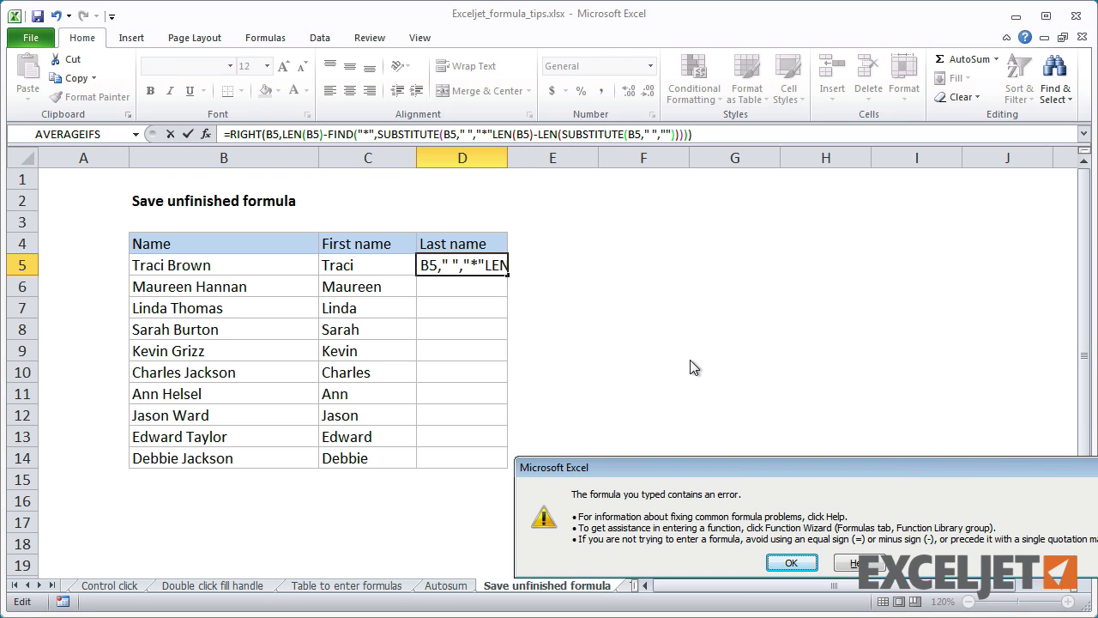
{"action": "left_click", "coordinate": [782, 562]}
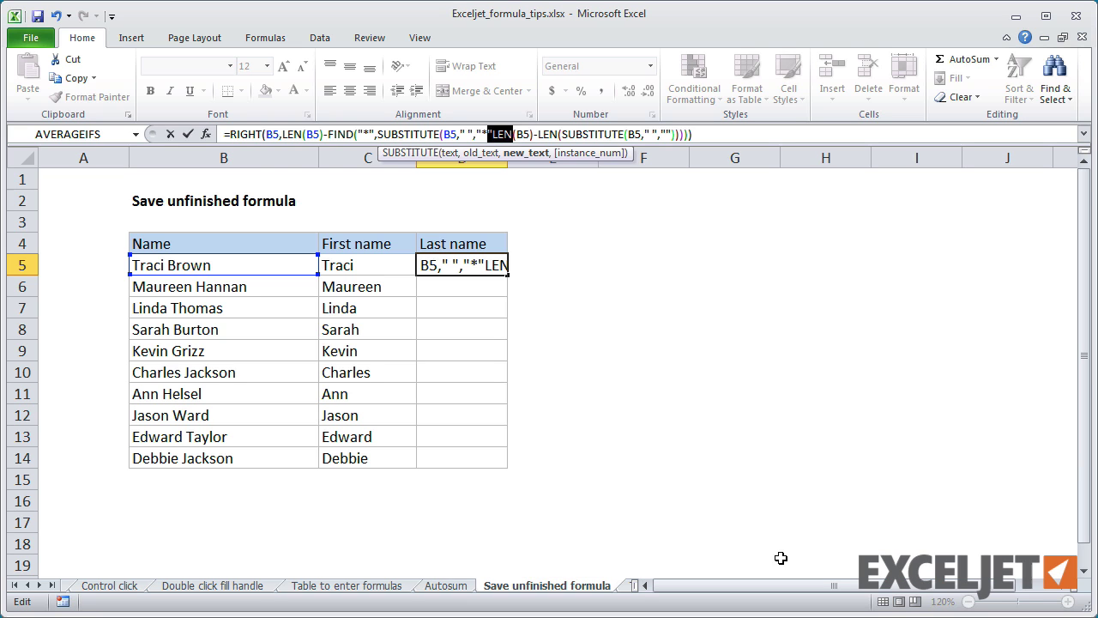
{"action": "left_click", "coordinate": [225, 133]}
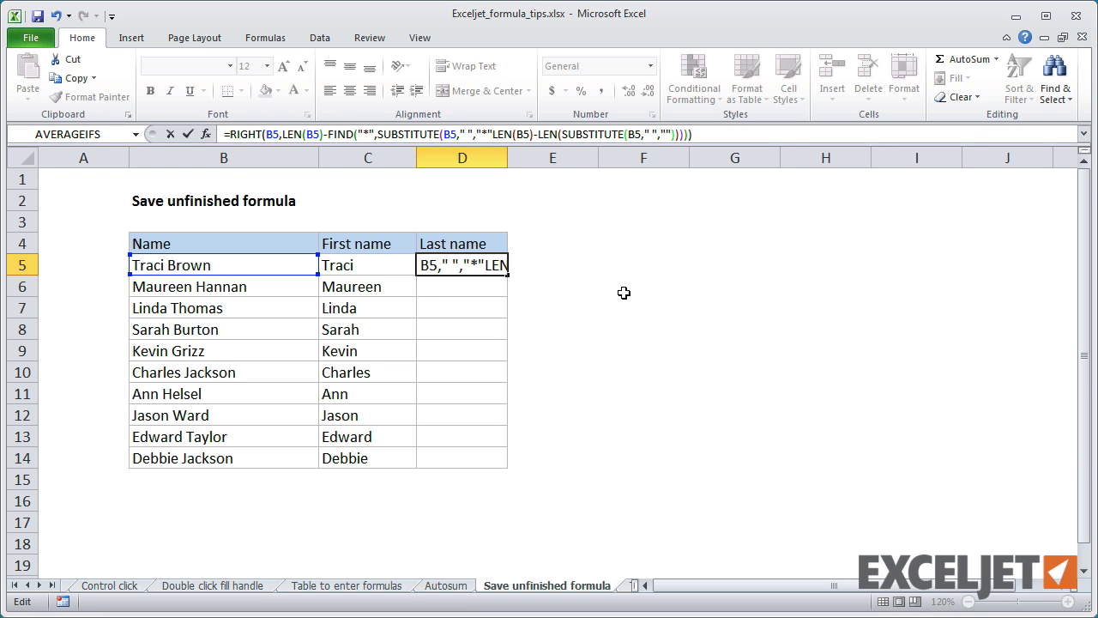
{"action": "type", "text": "'"}
{"action": "key", "text": "Return"}
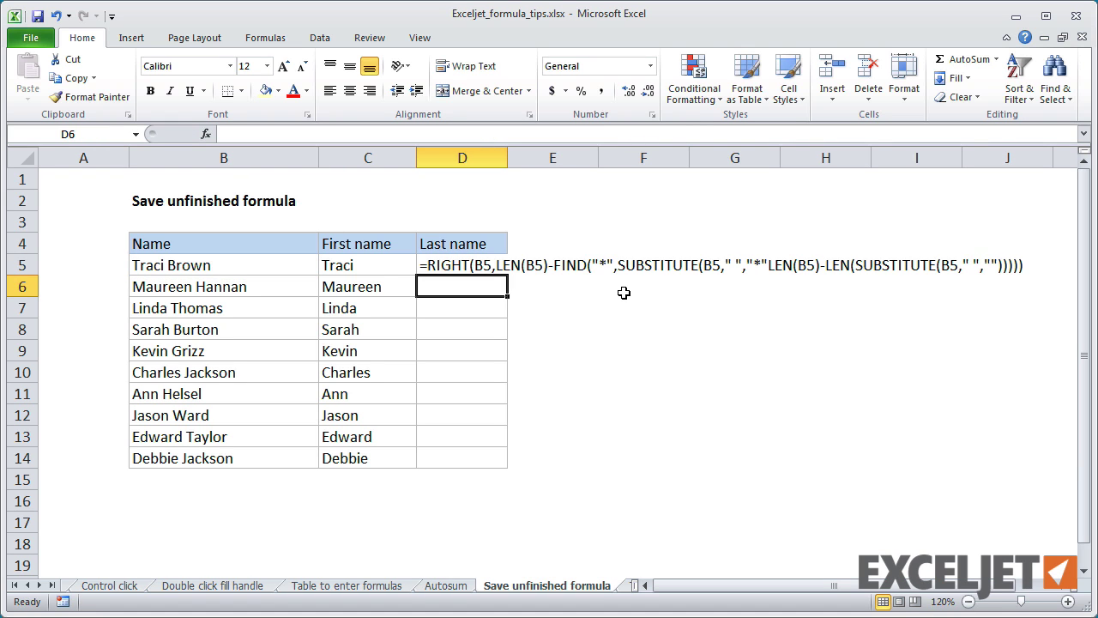
Put the comma back in D5, fill it down to D14, then go to Toggle formulas
{"action": "key", "text": "Up"}
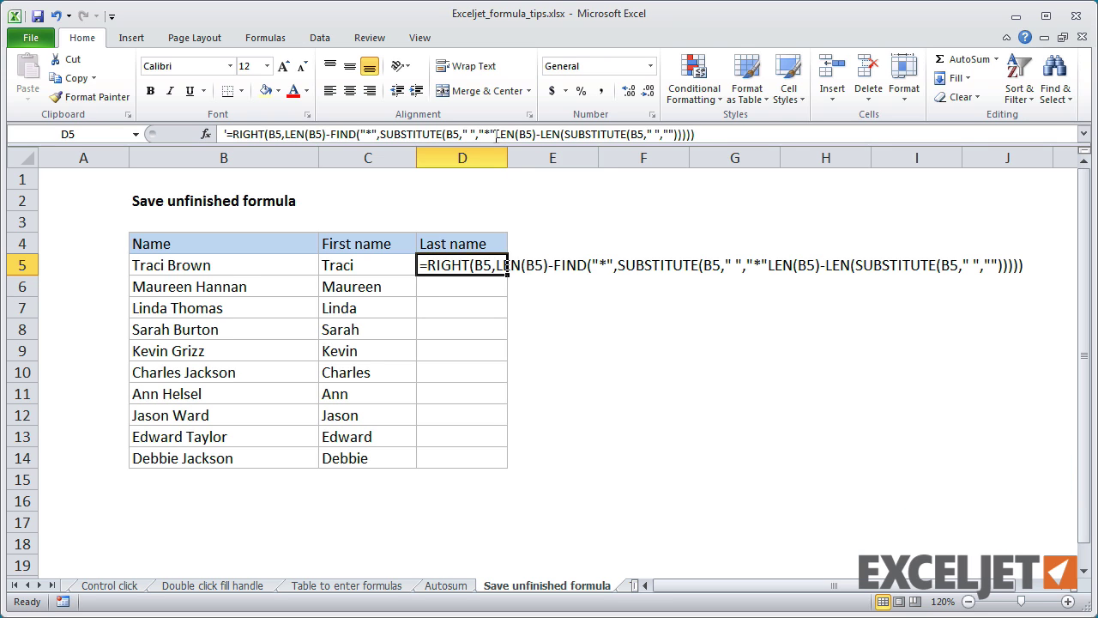
{"action": "left_click", "coordinate": [496, 134]}
{"action": "type", "text": ","}
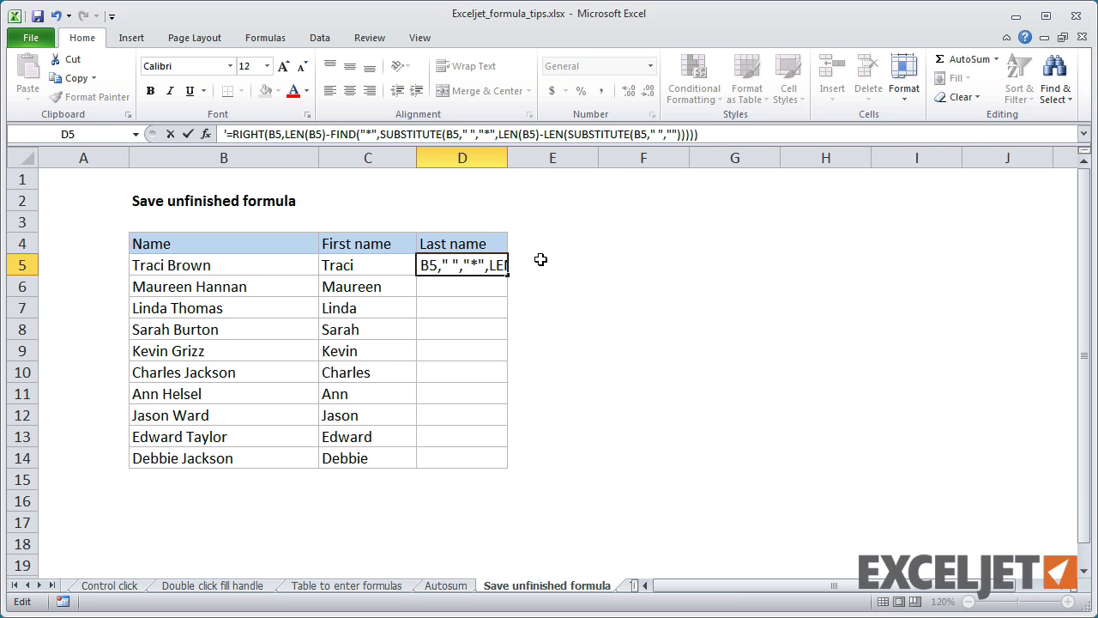
{"action": "key", "text": "Return"}
{"action": "key", "text": "Up"}
{"action": "double_click", "coordinate": [507, 275]}
{"action": "left_click", "coordinate": [498, 272]}
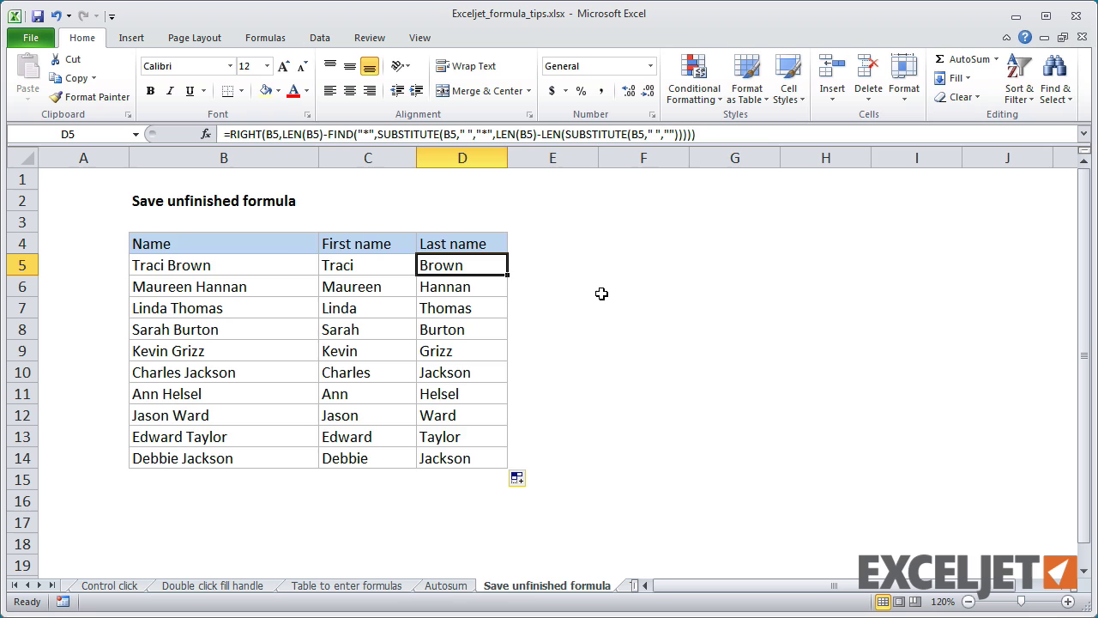
{"action": "key", "text": "ctrl+Page_Down"}
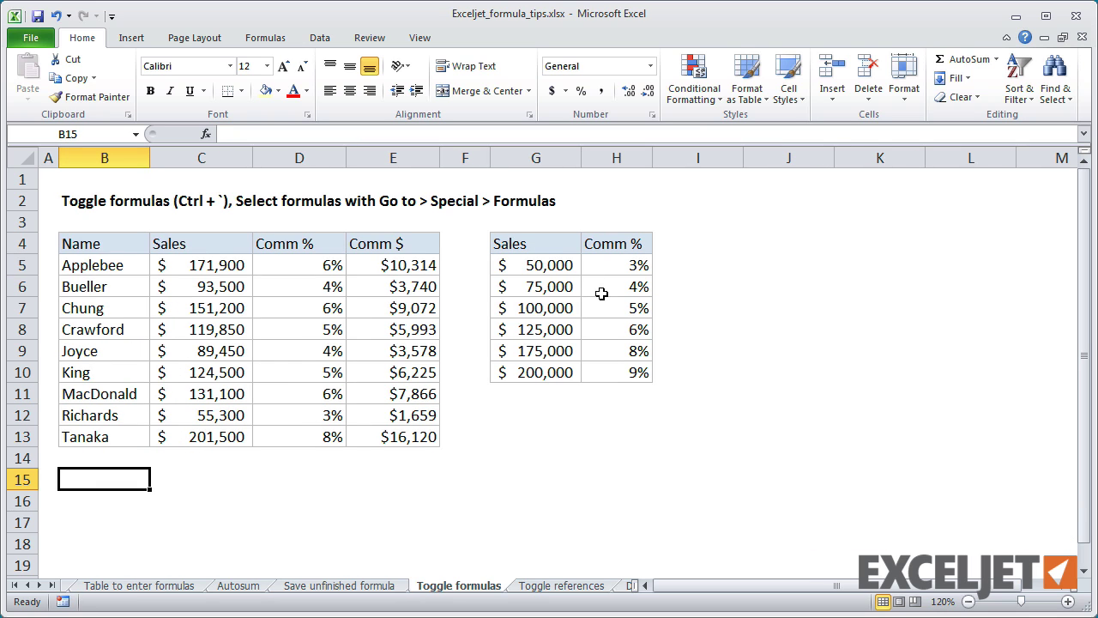
Toggle between showing formulas and values in the commission table with Ctrl+`
{"action": "key", "text": "ctrl+grave"}
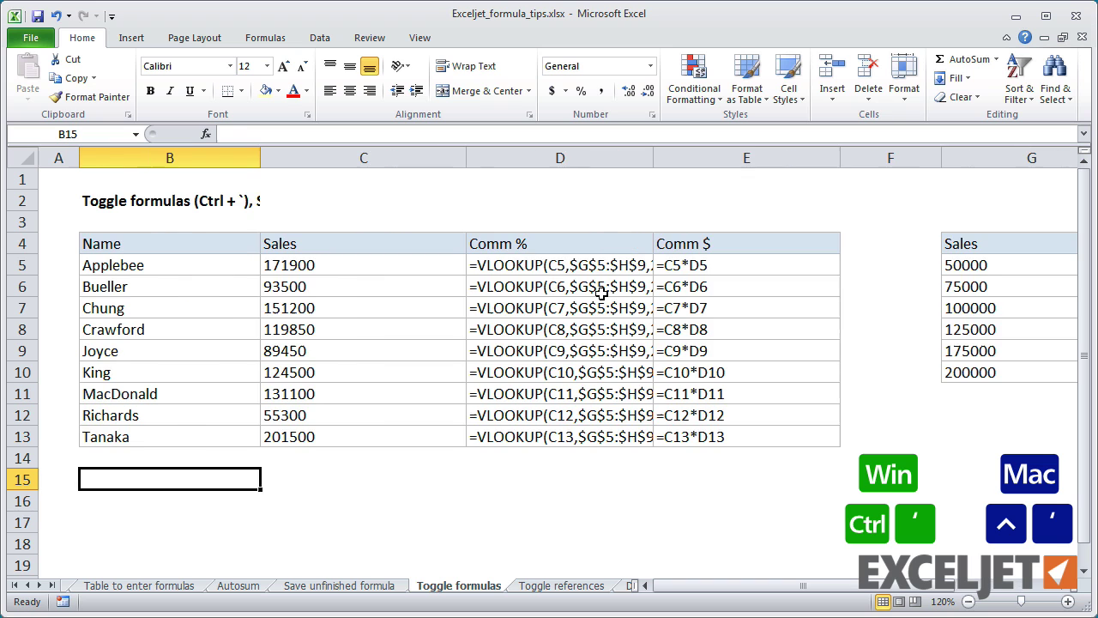
{"action": "key", "text": "ctrl+grave"}
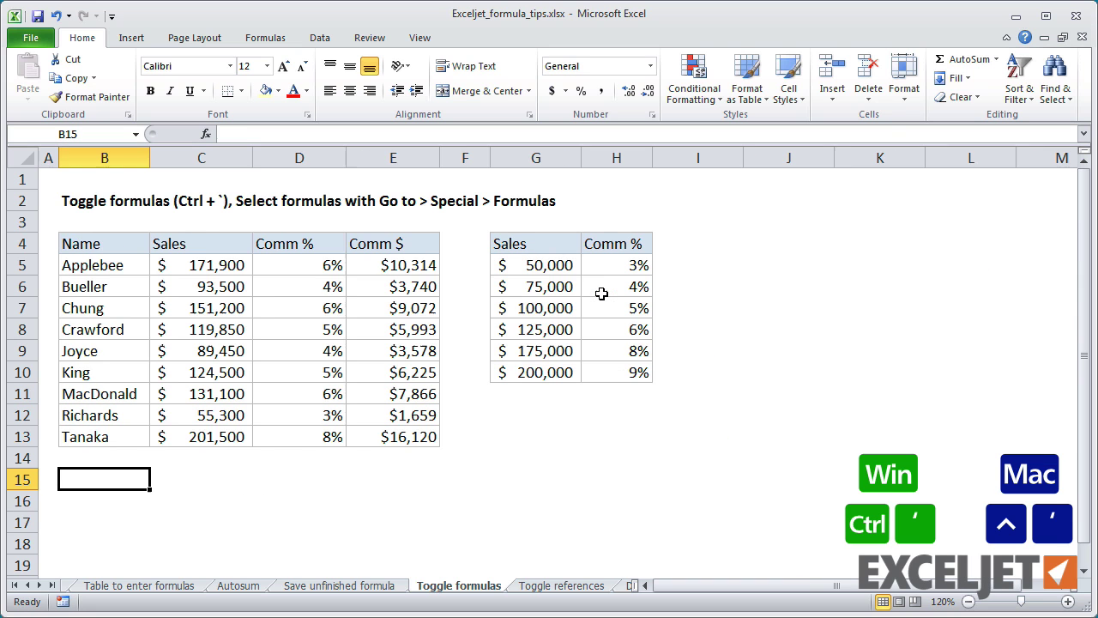
{"action": "key", "text": "ctrl+grave"}
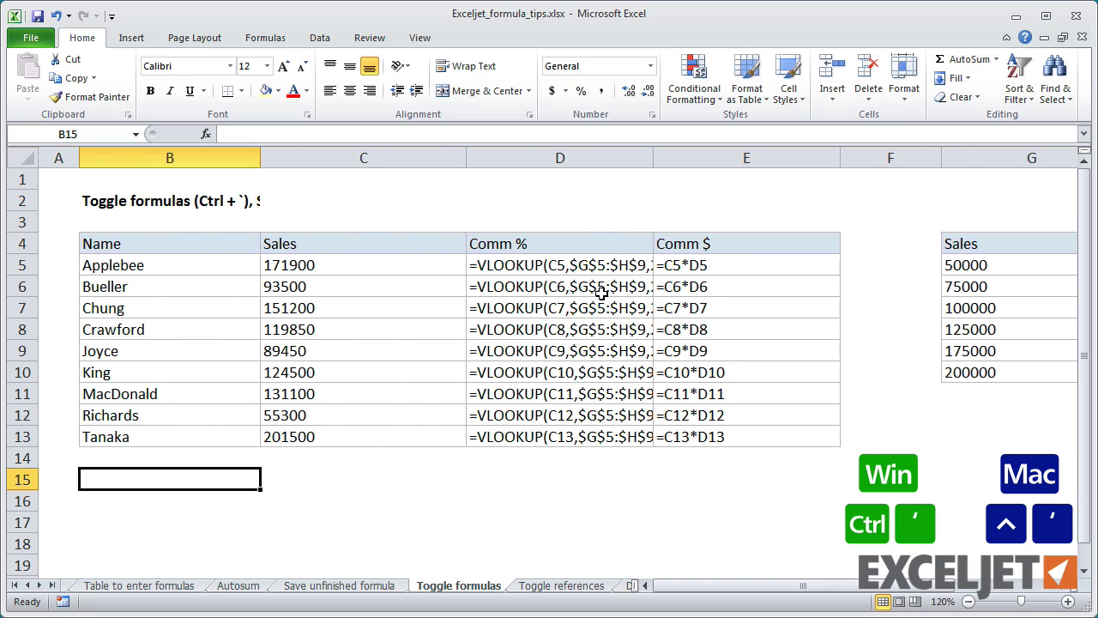
{"action": "key", "text": "ctrl+grave"}
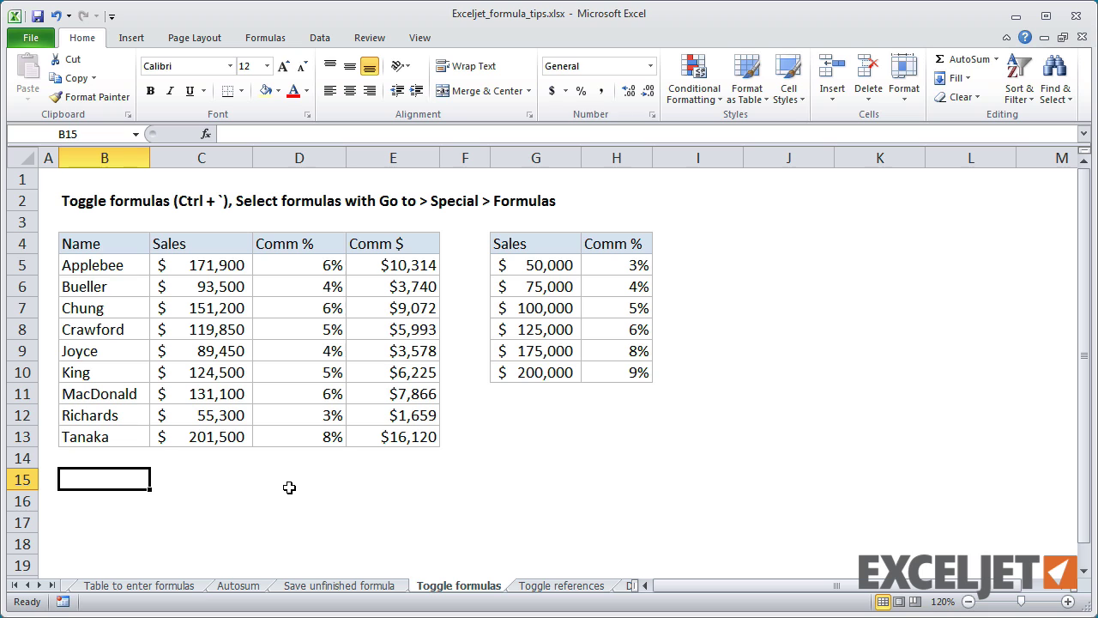
Select all formula cells in D5:E13 via Go To Special > Formulas, then go to Toggle references
{"action": "key", "text": "ctrl+g"}
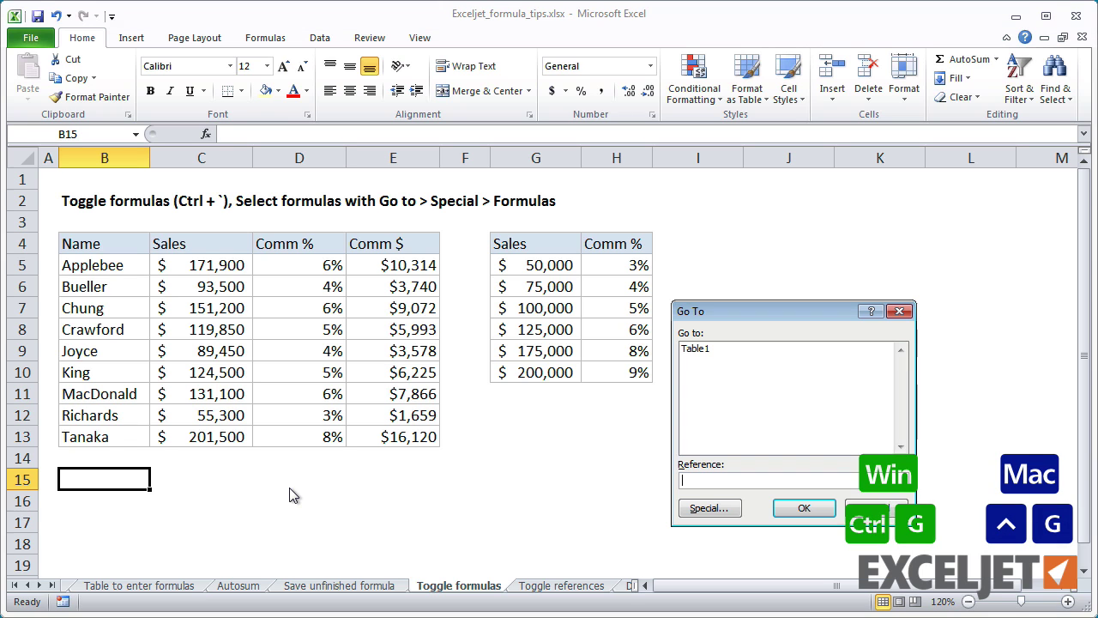
{"action": "key", "text": "alt+s"}
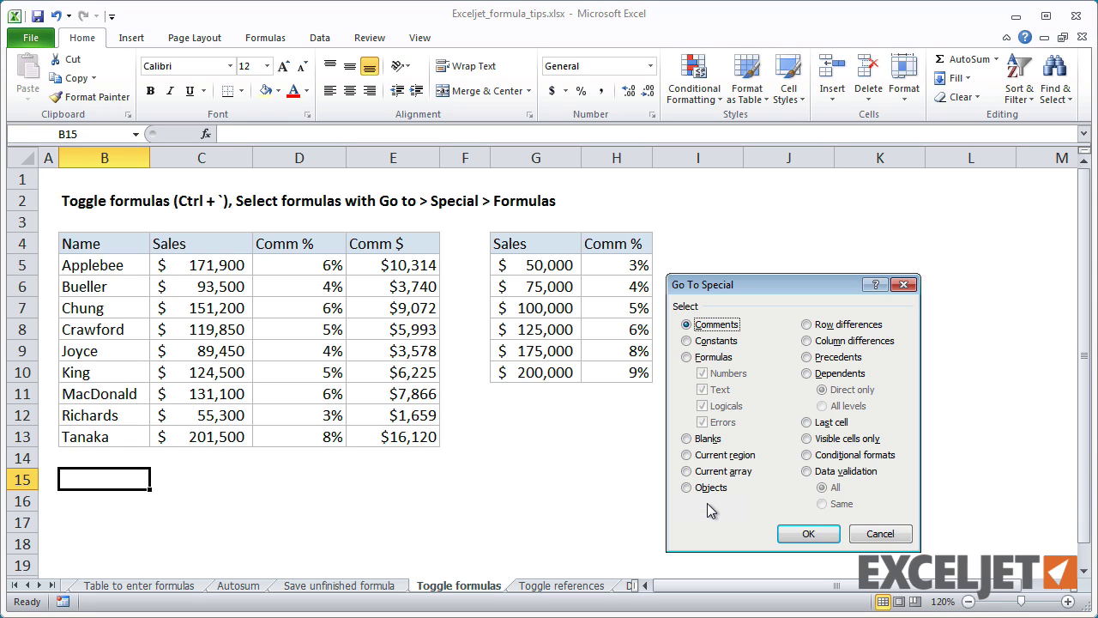
{"action": "left_click", "coordinate": [726, 360]}
{"action": "left_click", "coordinate": [808, 533]}
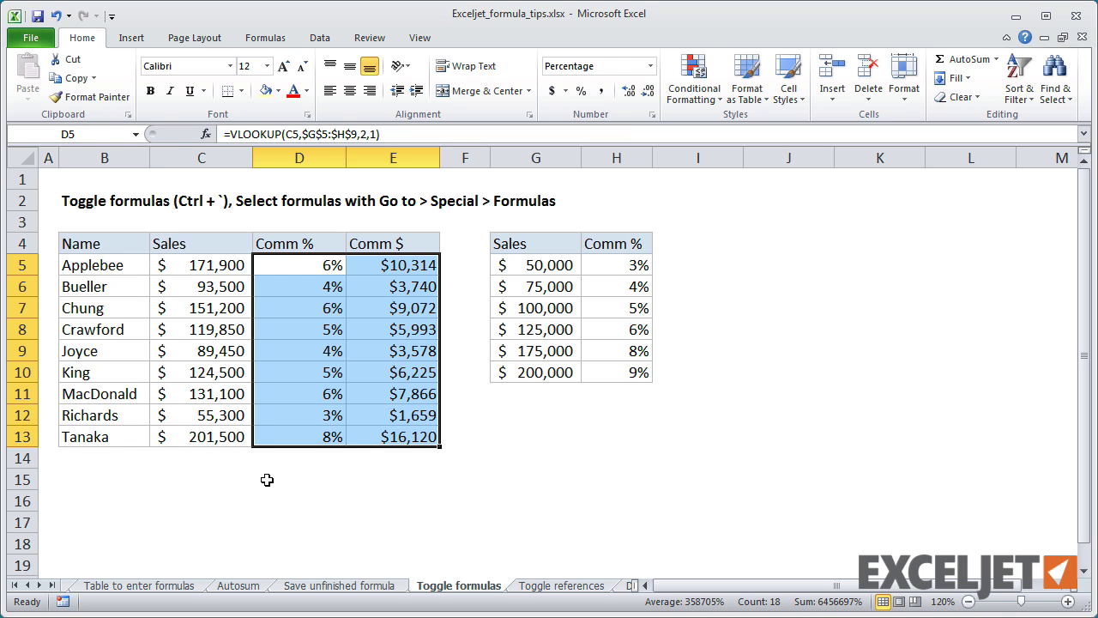
{"action": "key", "text": "ctrl+Page_Down"}
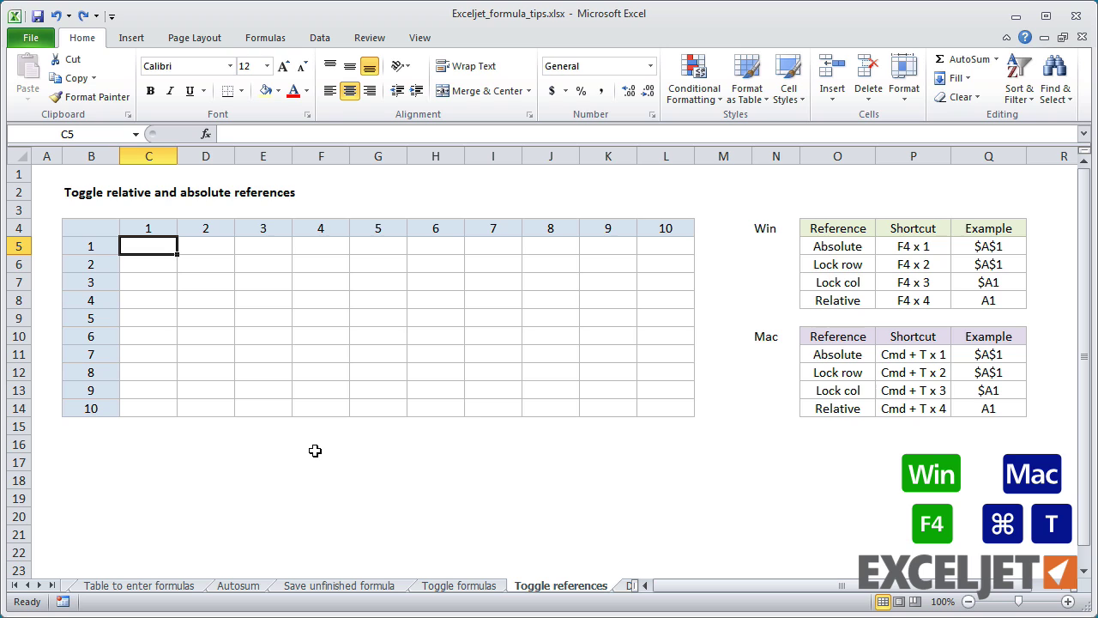
Fill C5:L14 at once with =$B5*C$4 to build the multiplication table, then go to the next sheet
{"action": "left_click_drag", "start_coordinate": [126, 243], "coordinate": [652, 400]}
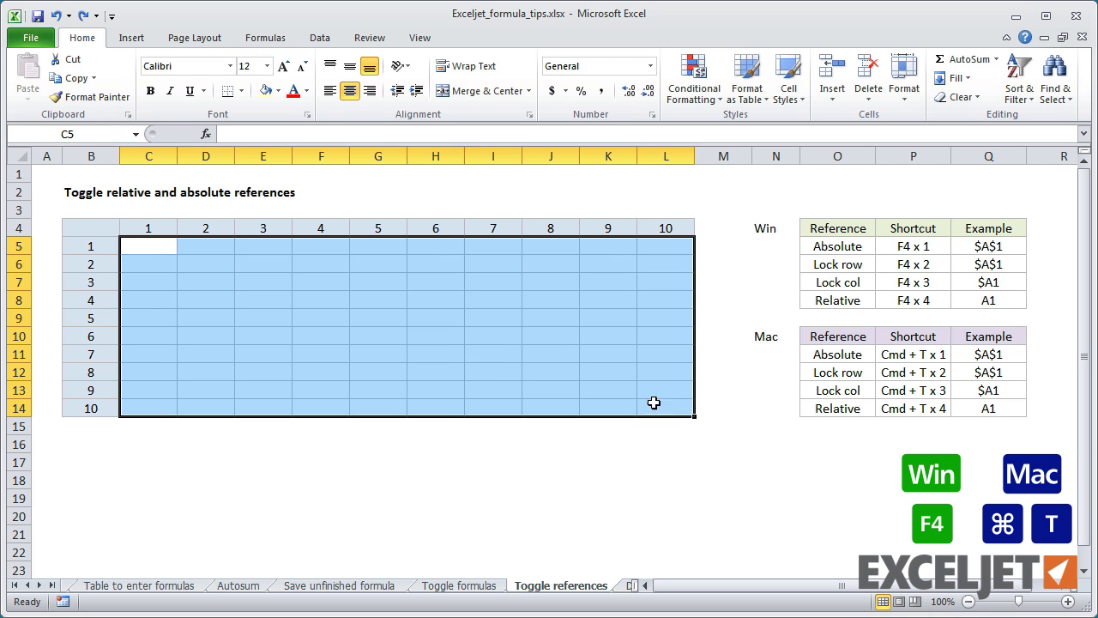
{"action": "type", "text": "="}
{"action": "key", "text": "Left"}
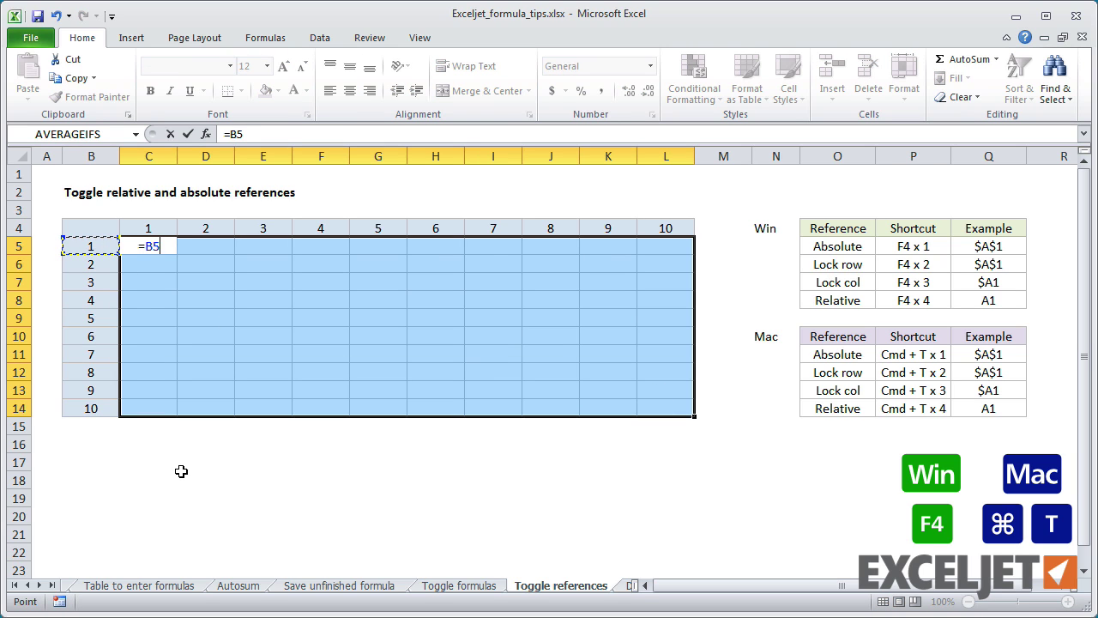
{"action": "key", "text": "F4"}
{"action": "key", "text": "F4"}
{"action": "key", "text": "F4"}
{"action": "type", "text": "*"}
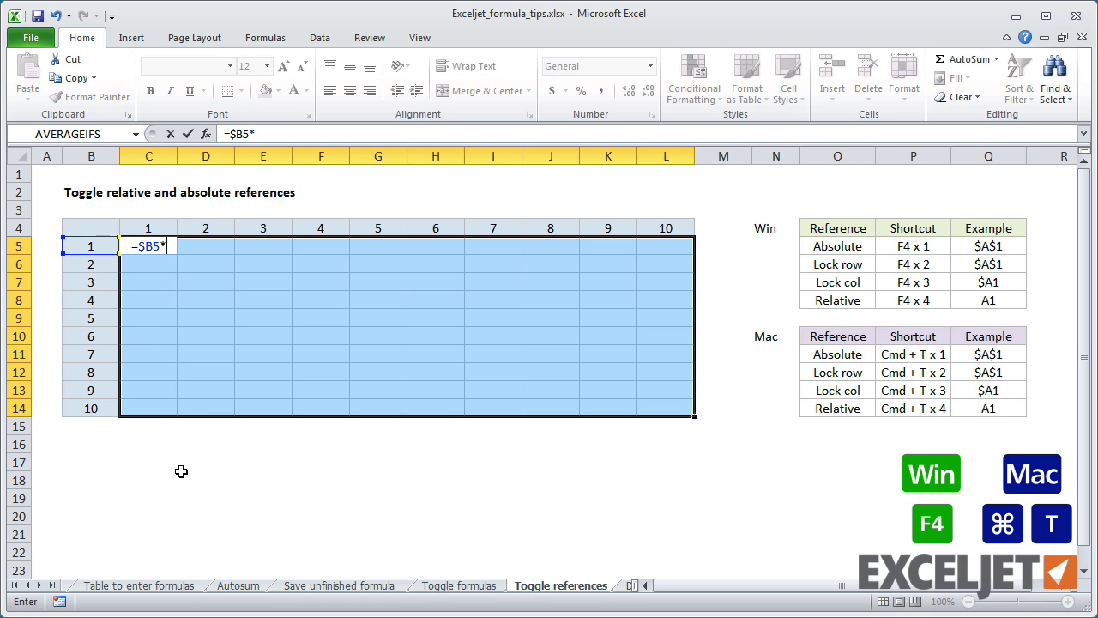
{"action": "left_click", "coordinate": [152, 230]}
{"action": "key", "text": "F4"}
{"action": "key", "text": "F4"}
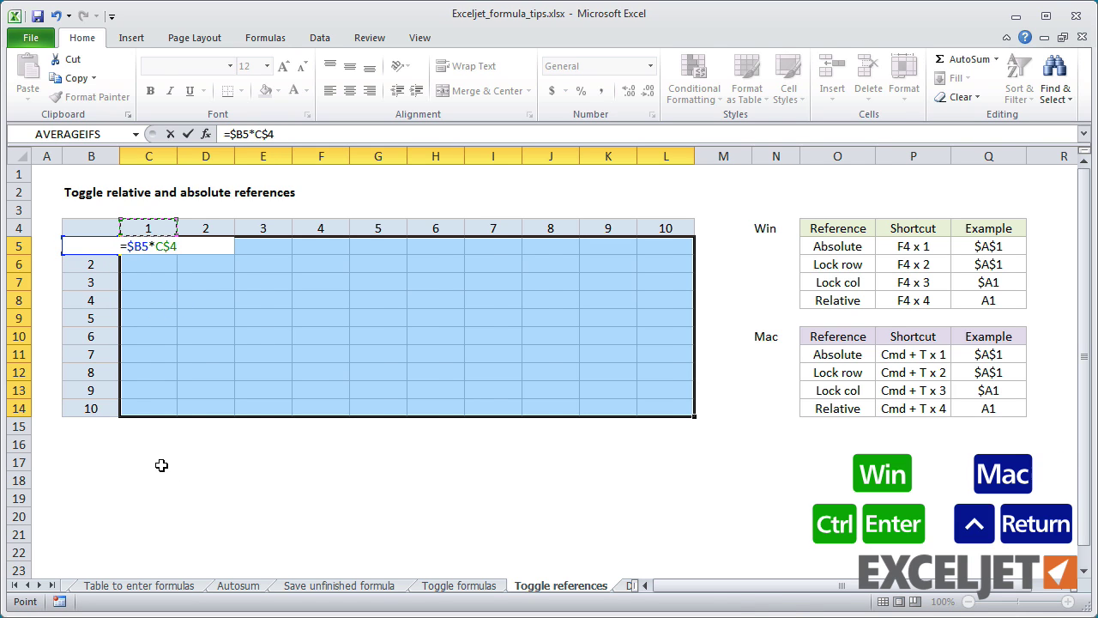
{"action": "key", "text": "ctrl+Return"}
{"action": "left_click", "coordinate": [162, 464]}
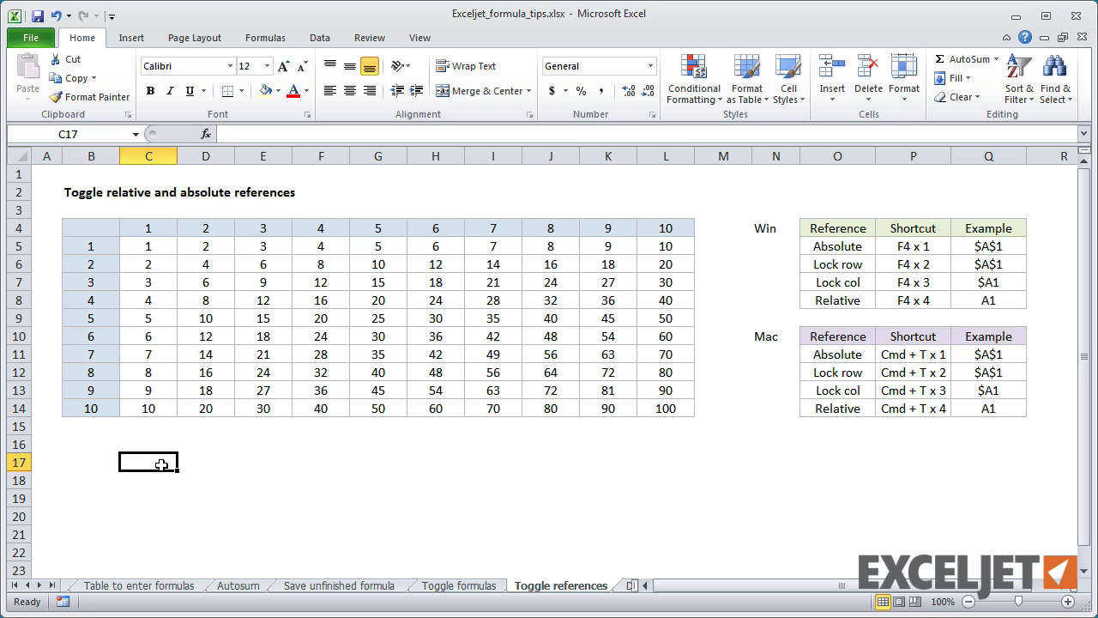
{"action": "key", "text": "ctrl+Page_Down"}
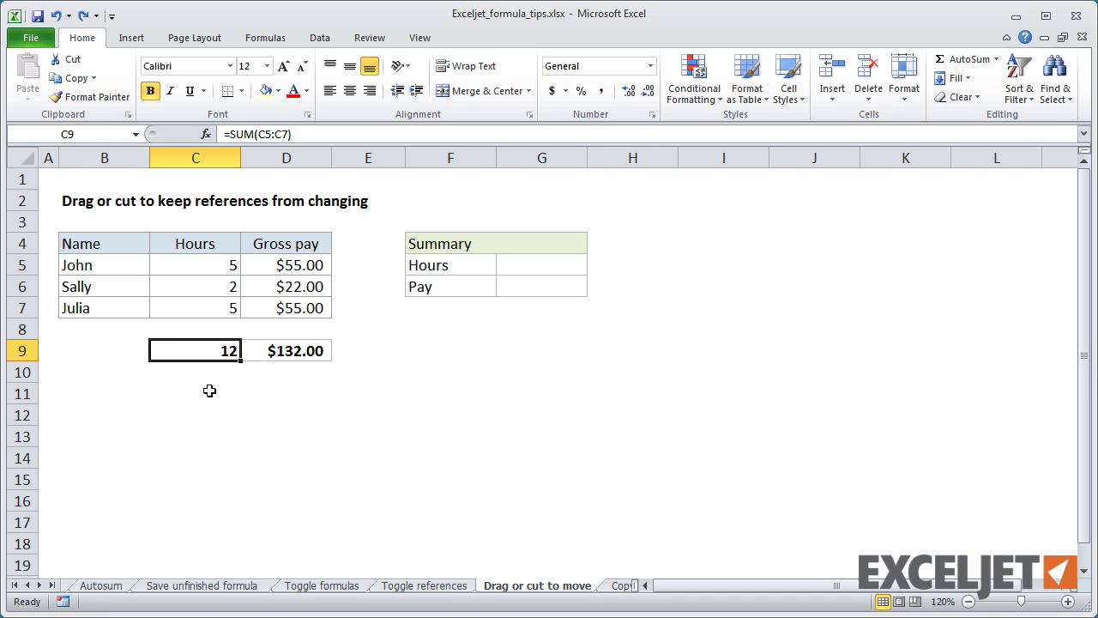
Cut and paste the hours total C9 into G5 and pay total D9 into G6, then undo both
{"action": "key", "text": "ctrl+x"}
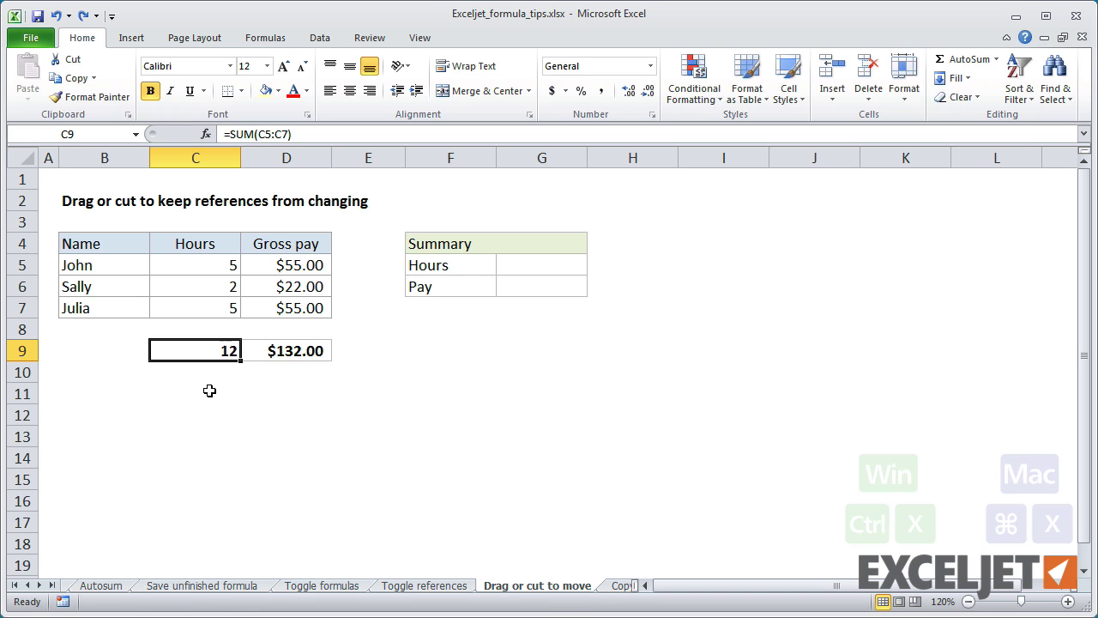
{"action": "left_click", "coordinate": [522, 267]}
{"action": "key", "text": "ctrl+v"}
{"action": "left_click", "coordinate": [296, 351]}
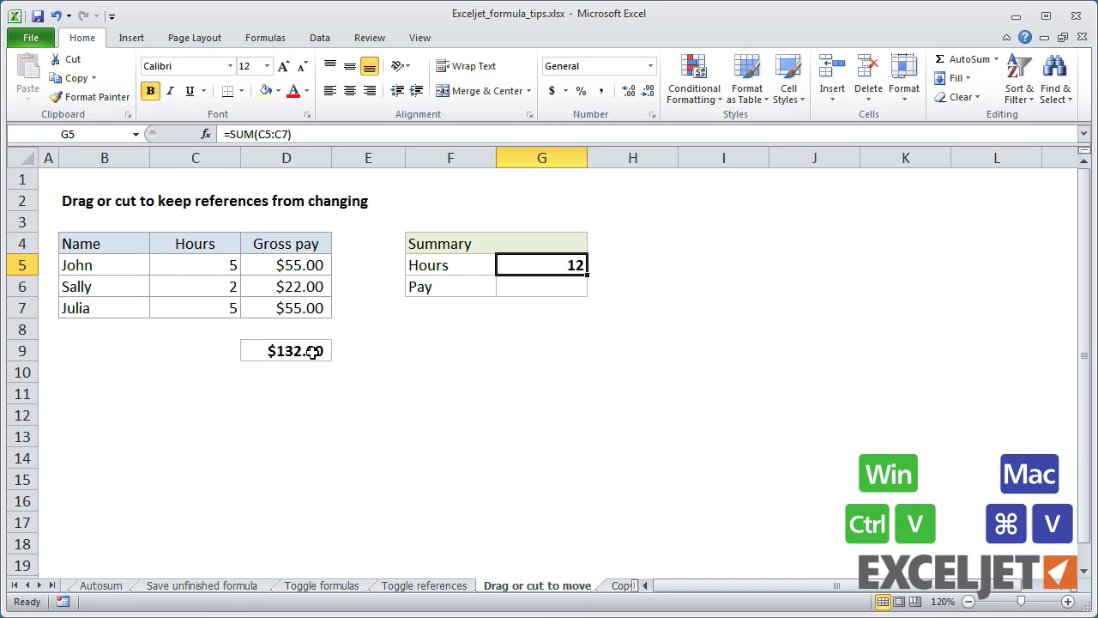
{"action": "key", "text": "ctrl+x"}
{"action": "left_click", "coordinate": [536, 286]}
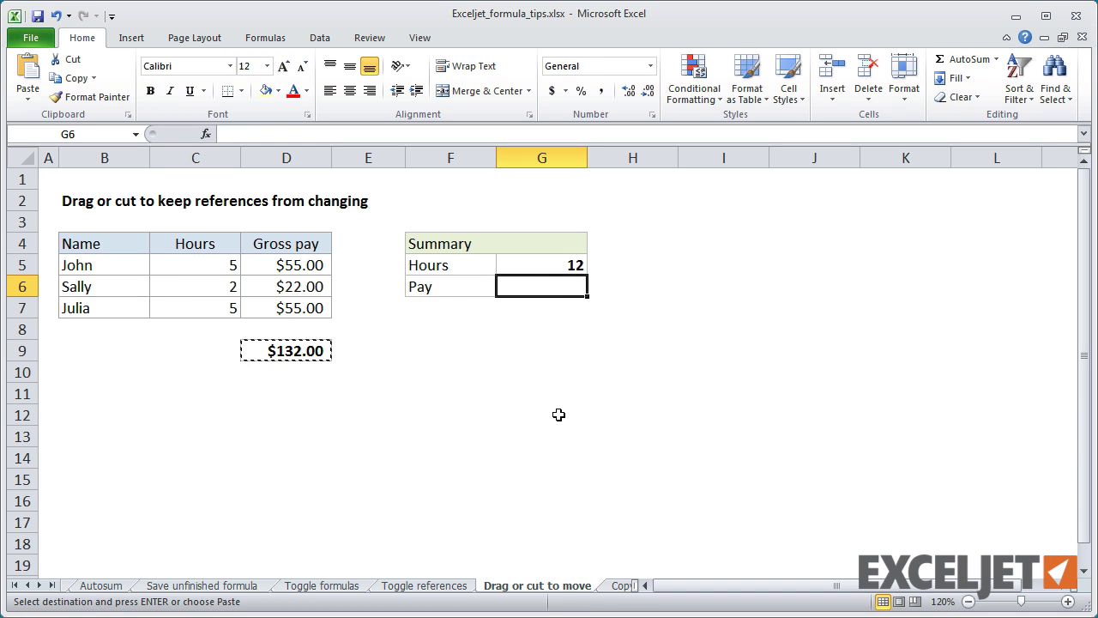
{"action": "key", "text": "ctrl+v"}
{"action": "key", "text": "ctrl+z"}
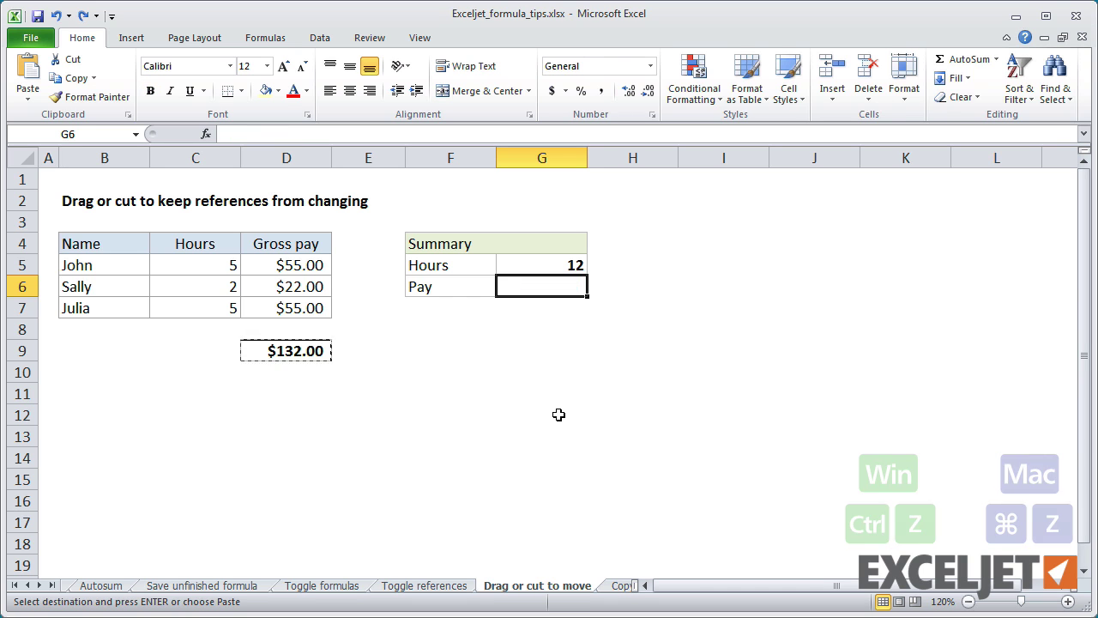
{"action": "key", "text": "ctrl+z"}
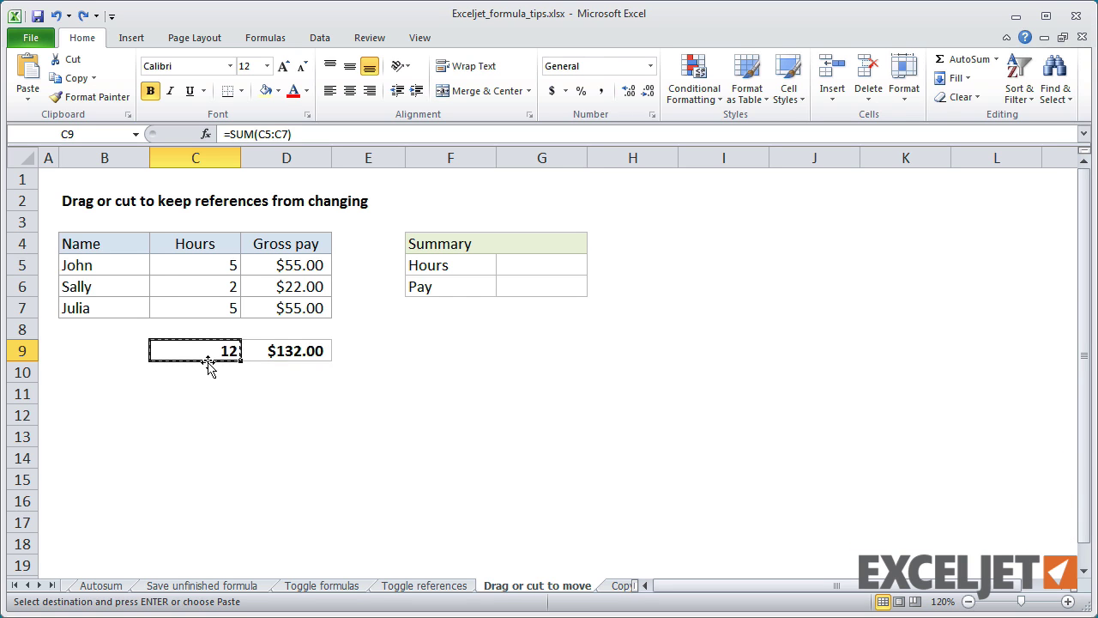
Drag the hours total 12 to G5 and the $132.00 pay total to G6, then go to the next sheet
{"action": "left_click_drag", "start_coordinate": [215, 360], "coordinate": [583, 265]}
{"action": "left_click", "coordinate": [296, 350]}
{"action": "left_click_drag", "start_coordinate": [296, 352], "coordinate": [535, 286]}
{"action": "key", "text": "ctrl+Page_Down"}
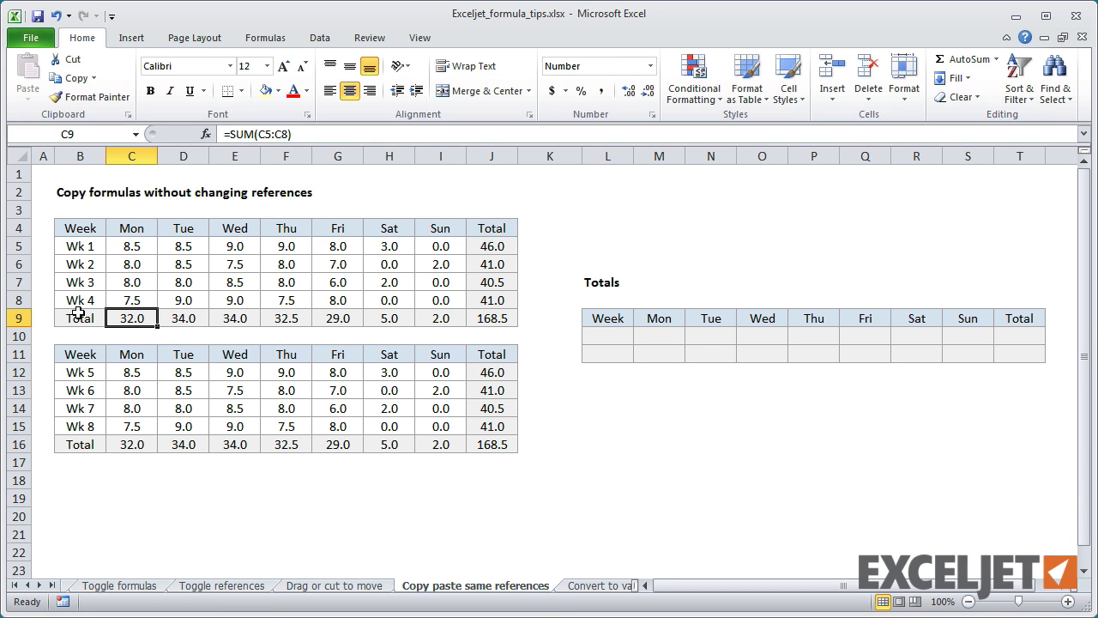
Replace = with # in Total rows B9:J9 and B16:J16, turning 16 SUM formulas into text
{"action": "left_click_drag", "start_coordinate": [78, 314], "coordinate": [467, 326]}
{"action": "left_click_drag", "start_coordinate": [78, 444], "coordinate": [490, 445]}
{"action": "key", "text": "ctrl+h"}
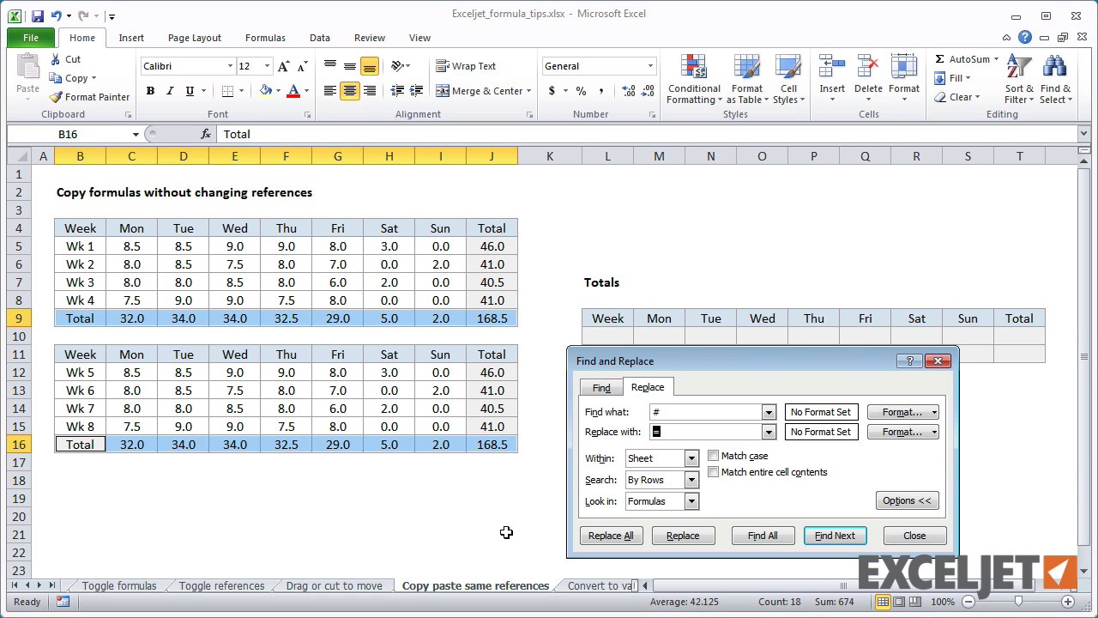
{"action": "double_click", "coordinate": [684, 413]}
{"action": "type", "text": "="}
{"action": "left_click", "coordinate": [650, 432]}
{"action": "type", "text": "#"}
{"action": "left_click", "coordinate": [637, 537]}
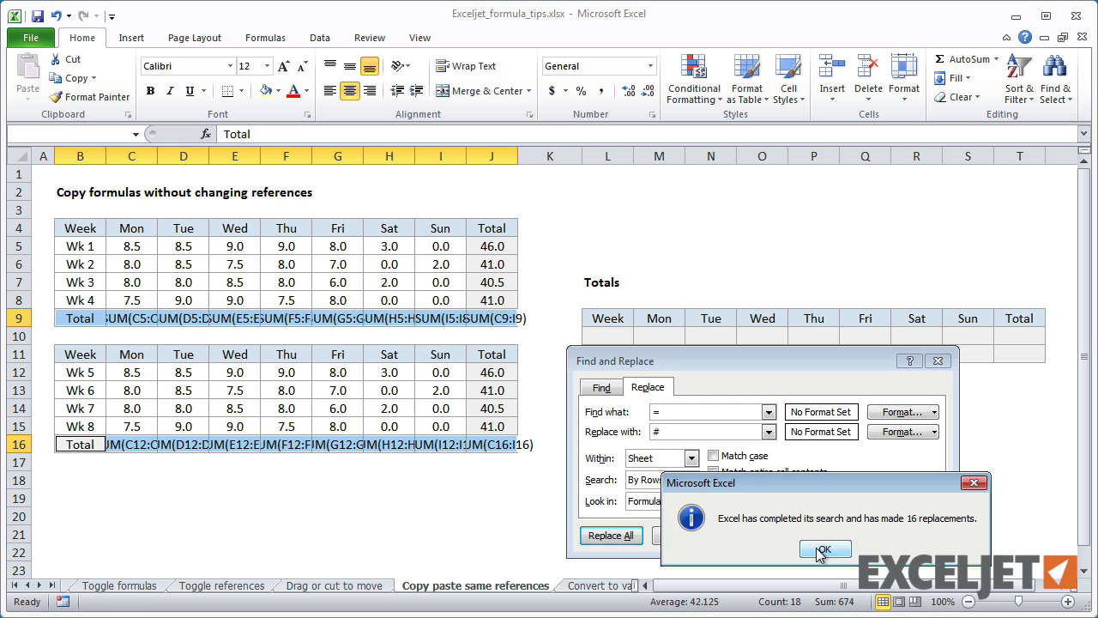
{"action": "left_click", "coordinate": [821, 553]}
{"action": "left_click", "coordinate": [913, 535]}
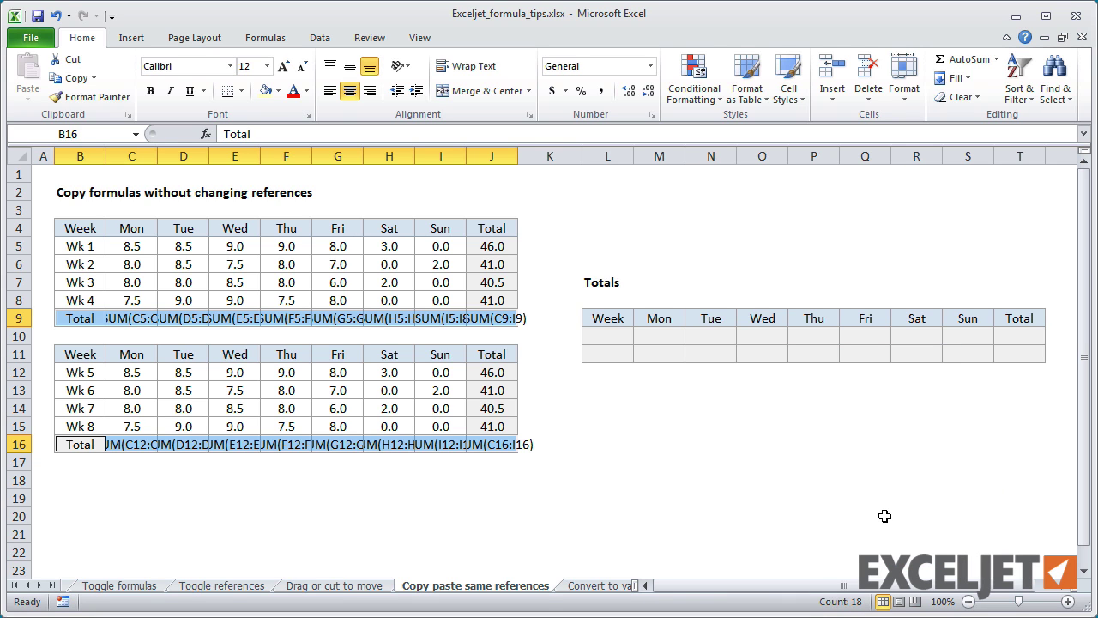
Copy both text-converted Total rows into the Totals table starting at L10
{"action": "key", "text": "ctrl+c"}
{"action": "left_click", "coordinate": [607, 335]}
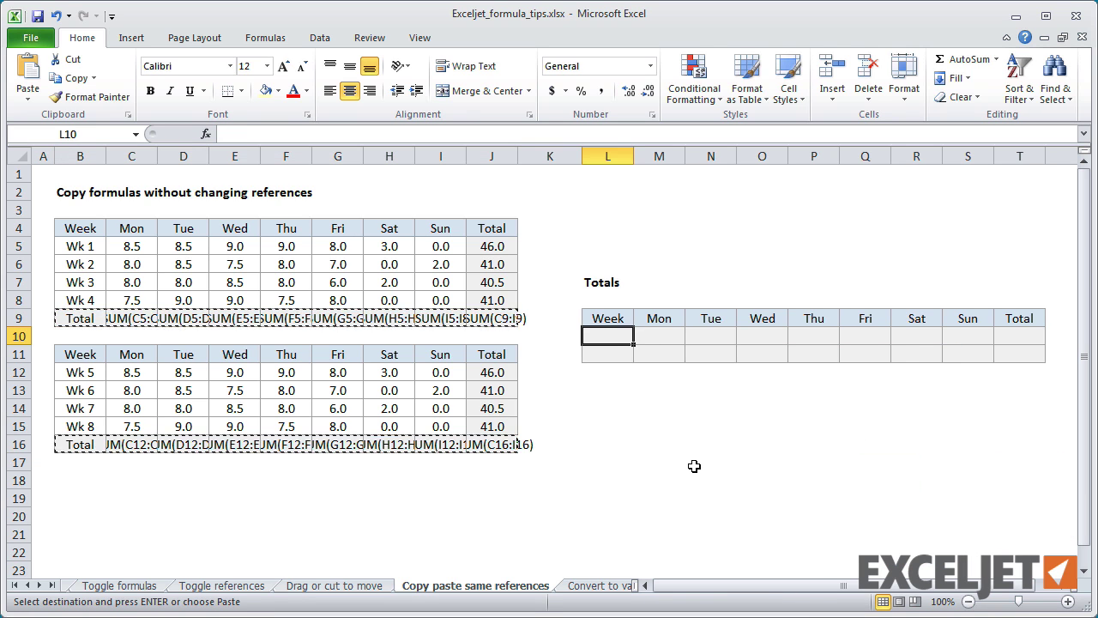
{"action": "key", "text": "ctrl+v"}
{"action": "left_click", "coordinate": [612, 423]}
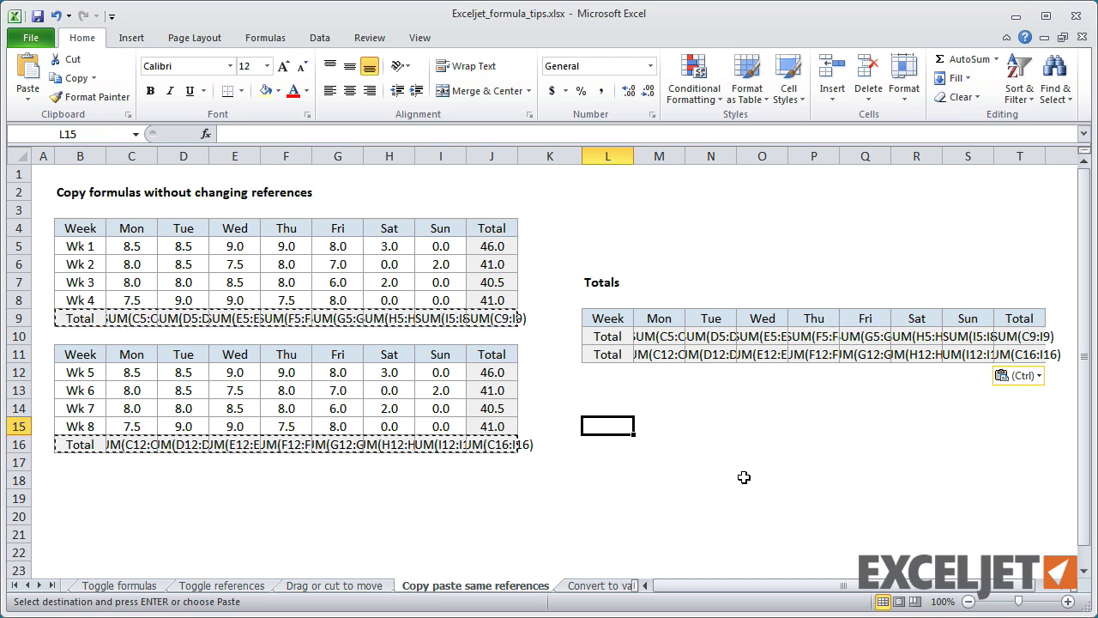
Replace every # with = across the sheet, restoring formulas with 32 replacements
{"action": "key", "text": "ctrl+h"}
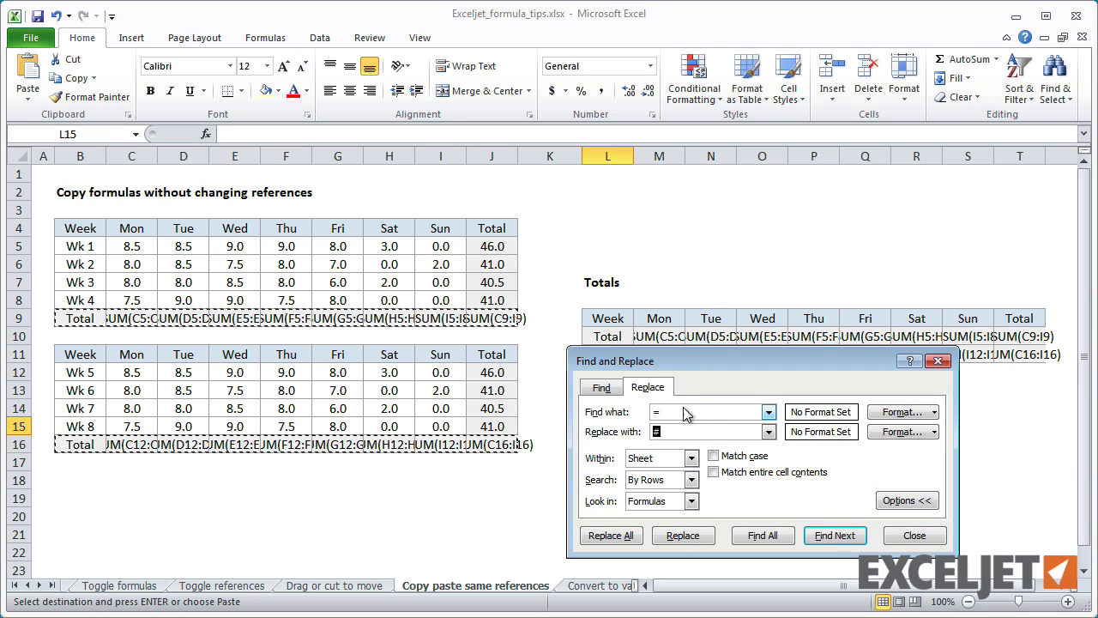
{"action": "type", "text": "#"}
{"action": "key", "text": "shift+Tab"}
{"action": "type", "text": "#"}
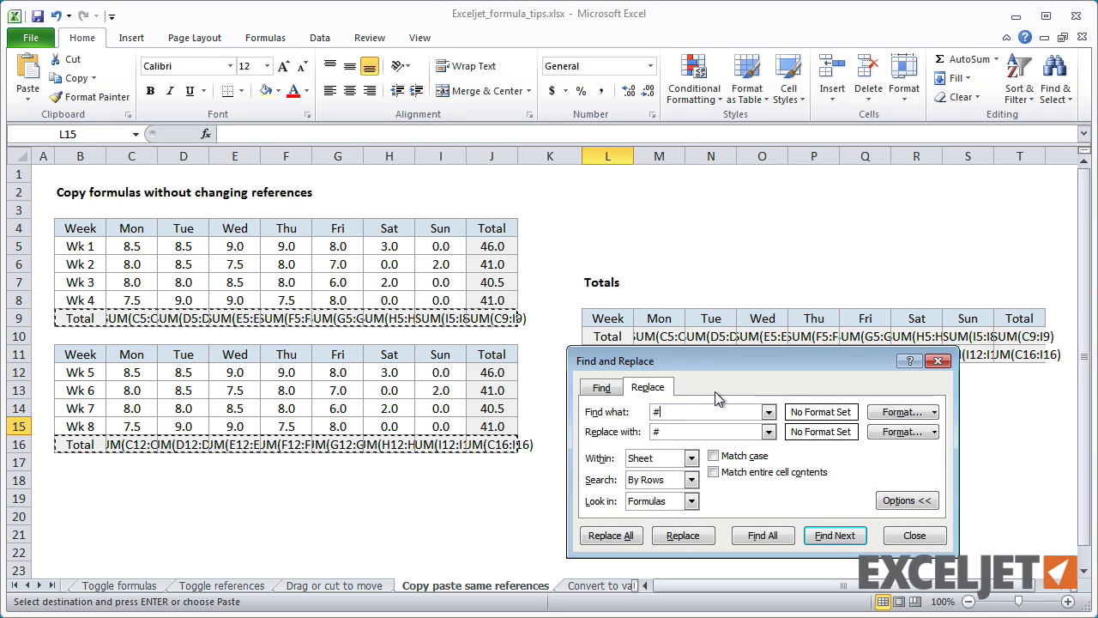
{"action": "key", "text": "Tab"}
{"action": "type", "text": "="}
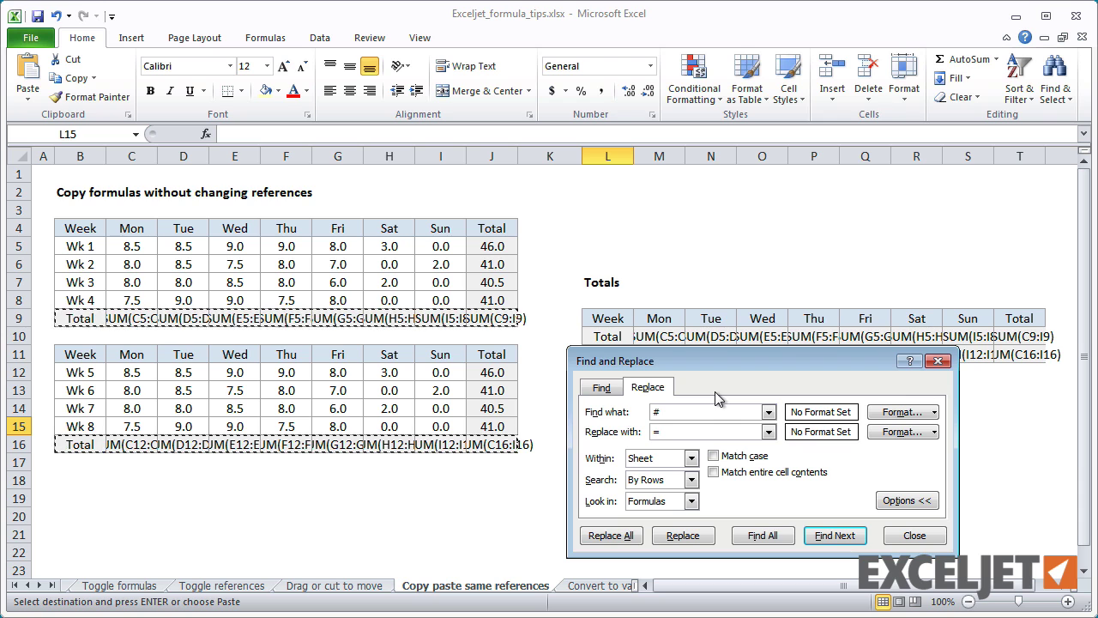
{"action": "left_click", "coordinate": [622, 535]}
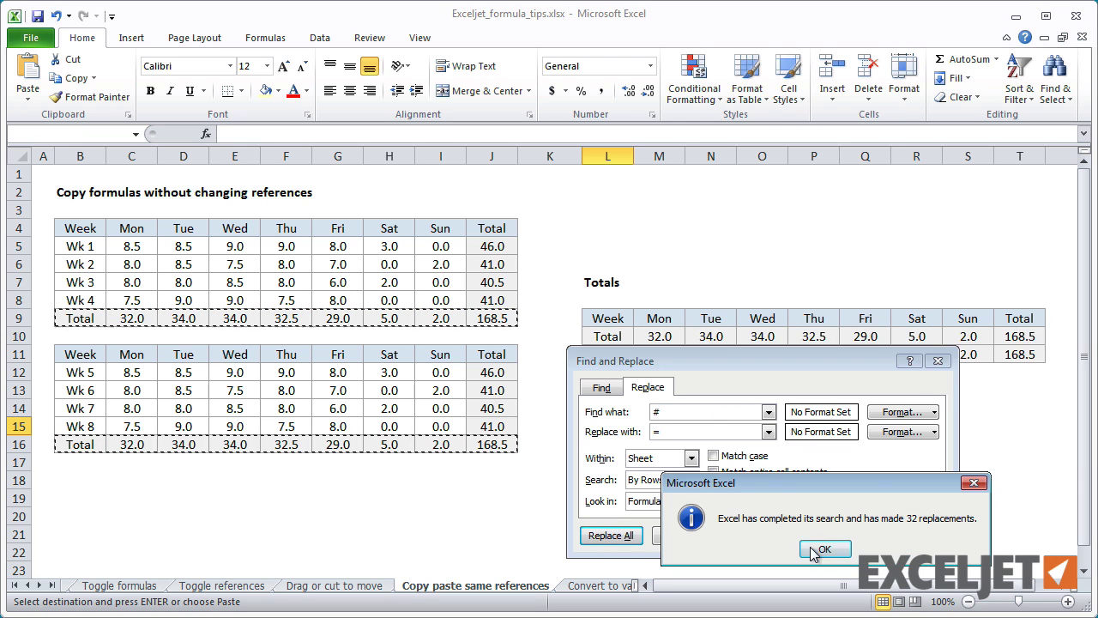
{"action": "left_click", "coordinate": [826, 550]}
{"action": "left_click", "coordinate": [915, 536]}
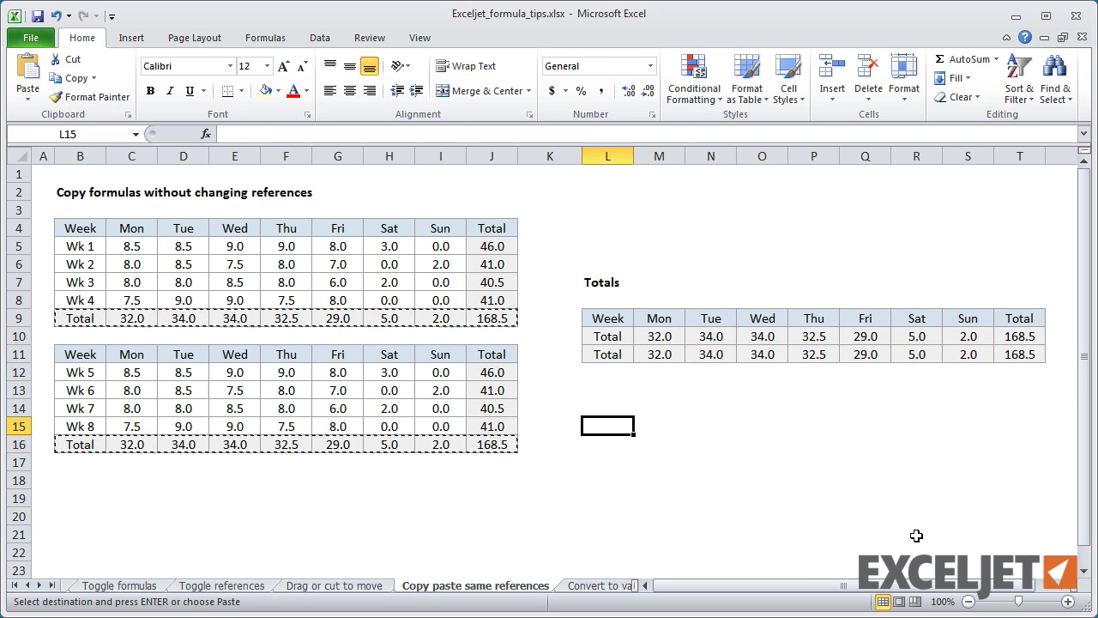
Check that M10's formula reads =SUM(C5:C8), leaving it unchanged
{"action": "left_click", "coordinate": [667, 338]}
{"action": "left_click", "coordinate": [490, 130]}
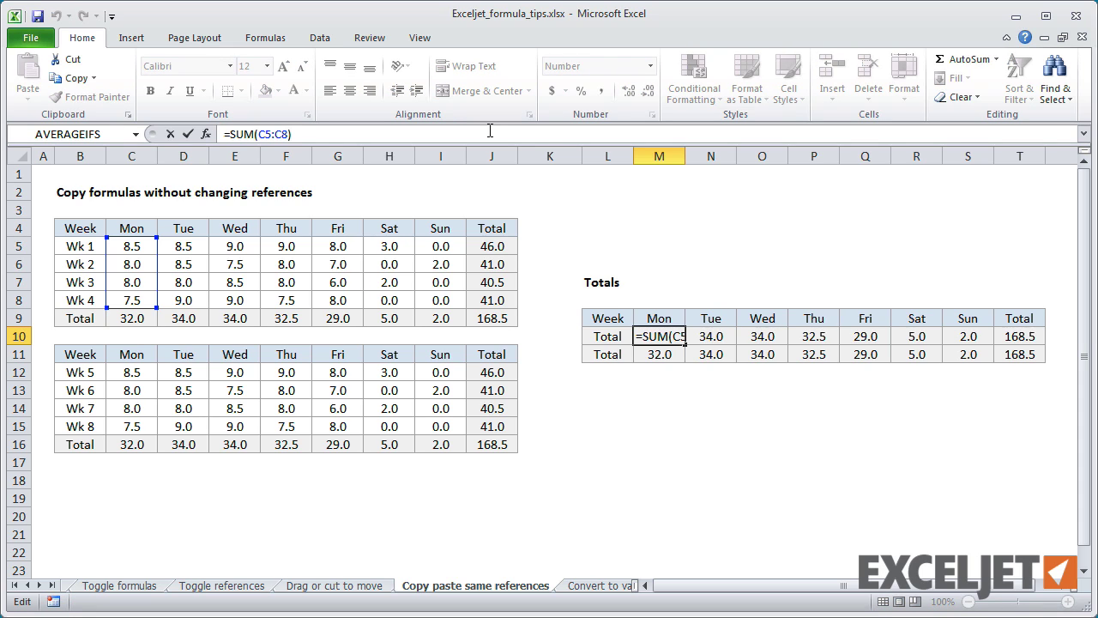
{"action": "key", "text": "Escape"}
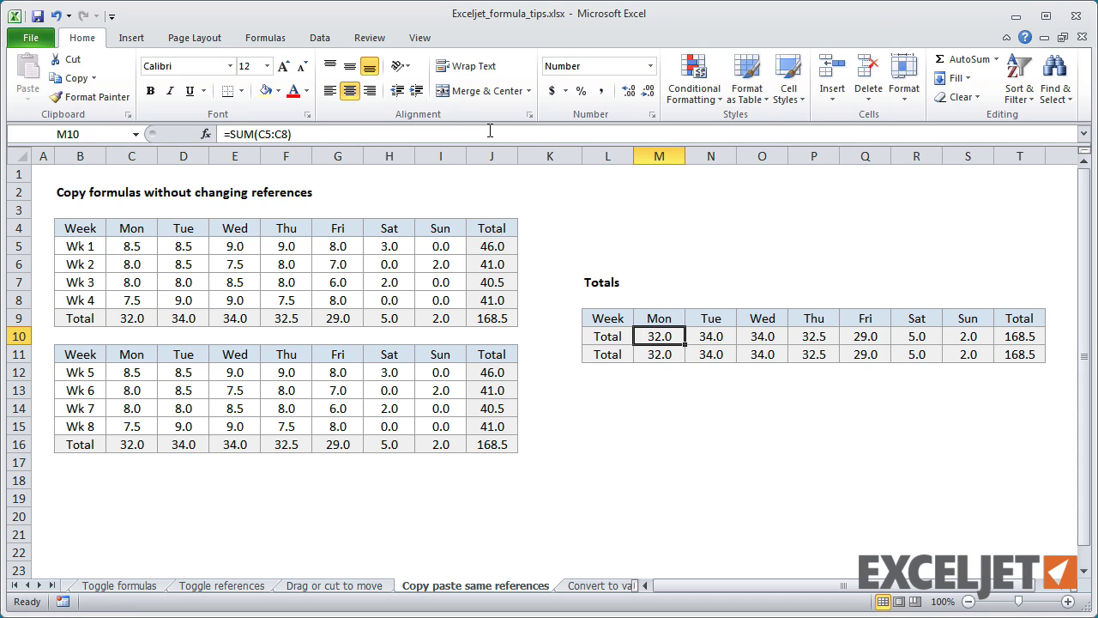
On the Convert to values sheet, paste the Proper case, First name and Last name results back as values
{"action": "key", "text": "ctrl+Page_Down"}
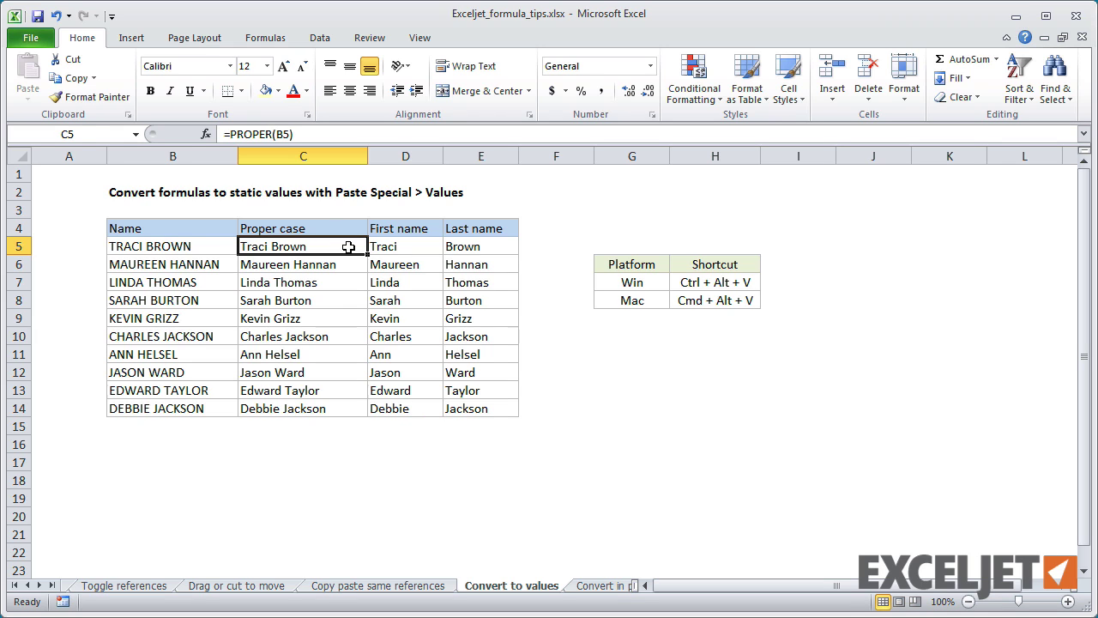
{"action": "left_click_drag", "start_coordinate": [347, 247], "coordinate": [469, 415]}
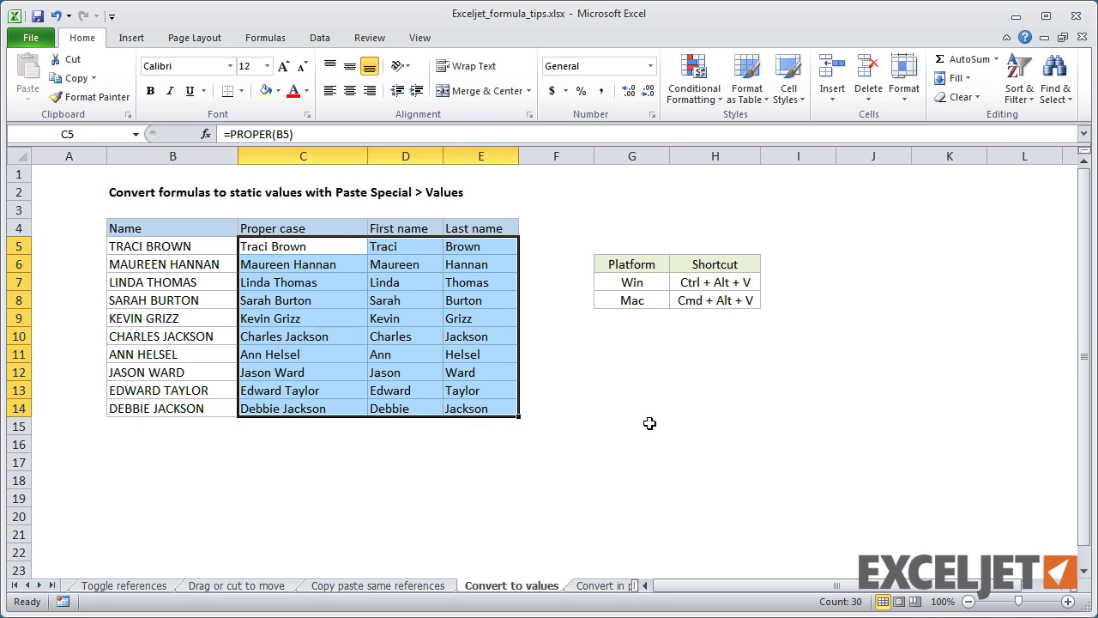
{"action": "key", "text": "ctrl+c"}
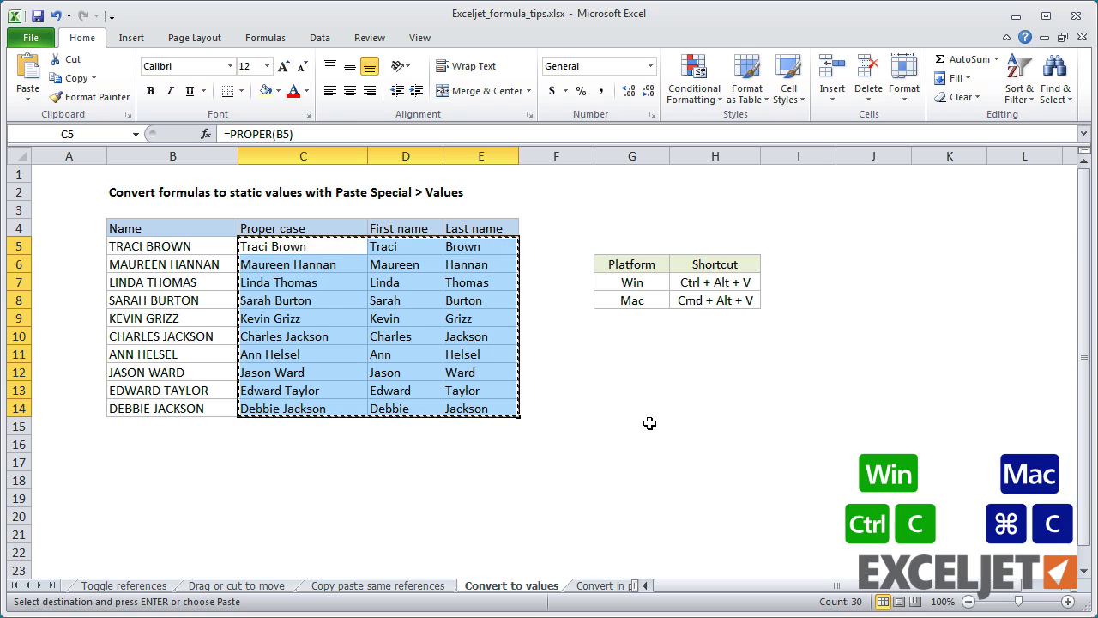
{"action": "key", "text": "ctrl+alt+v"}
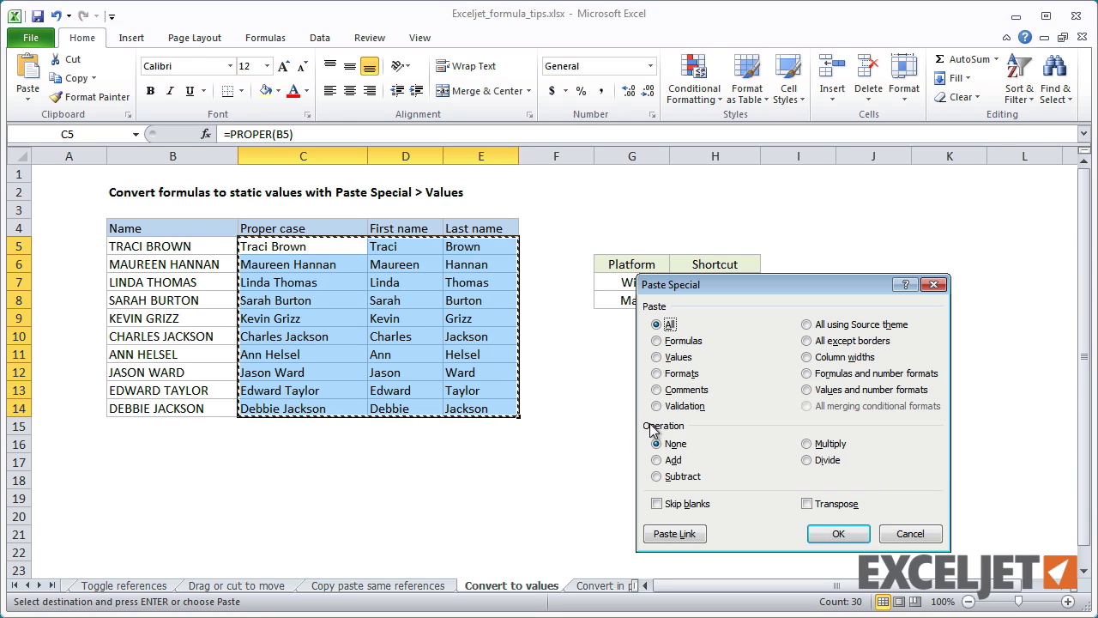
{"action": "left_click", "coordinate": [683, 357]}
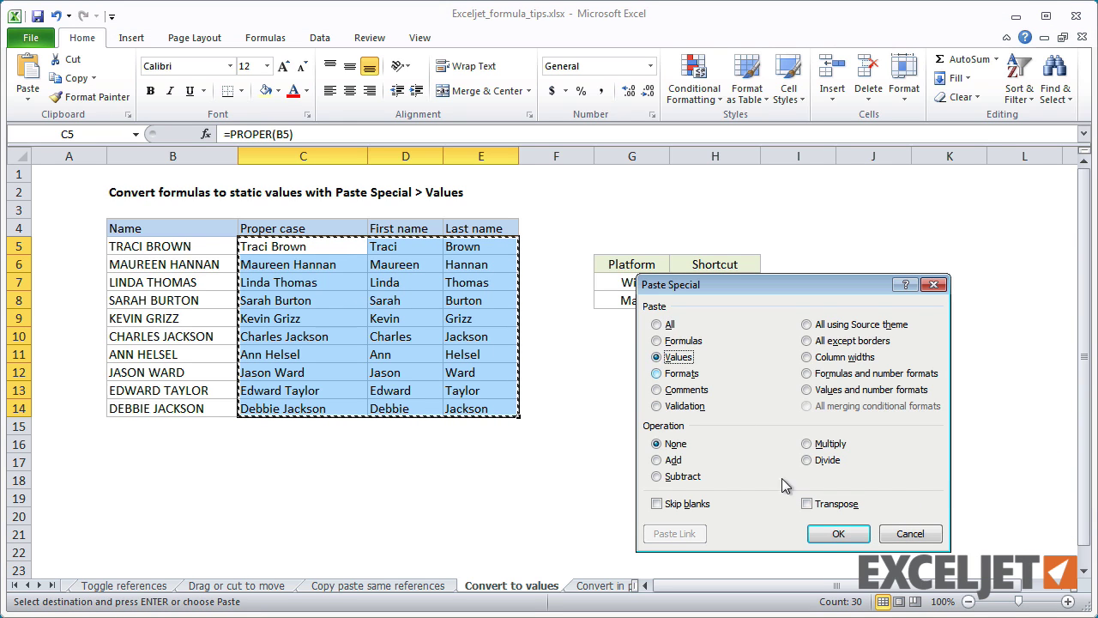
{"action": "left_click", "coordinate": [823, 533]}
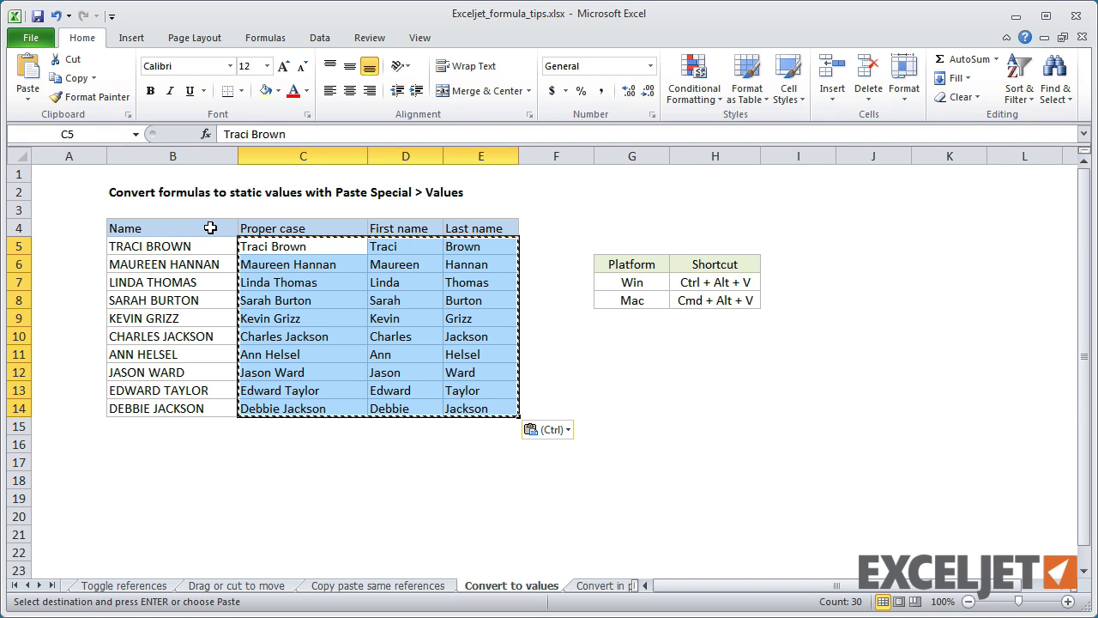
Delete the uppercase Name cells B4:B14, shifting the table left
{"action": "left_click_drag", "start_coordinate": [211, 228], "coordinate": [211, 407]}
{"action": "right_click", "coordinate": [211, 374]}
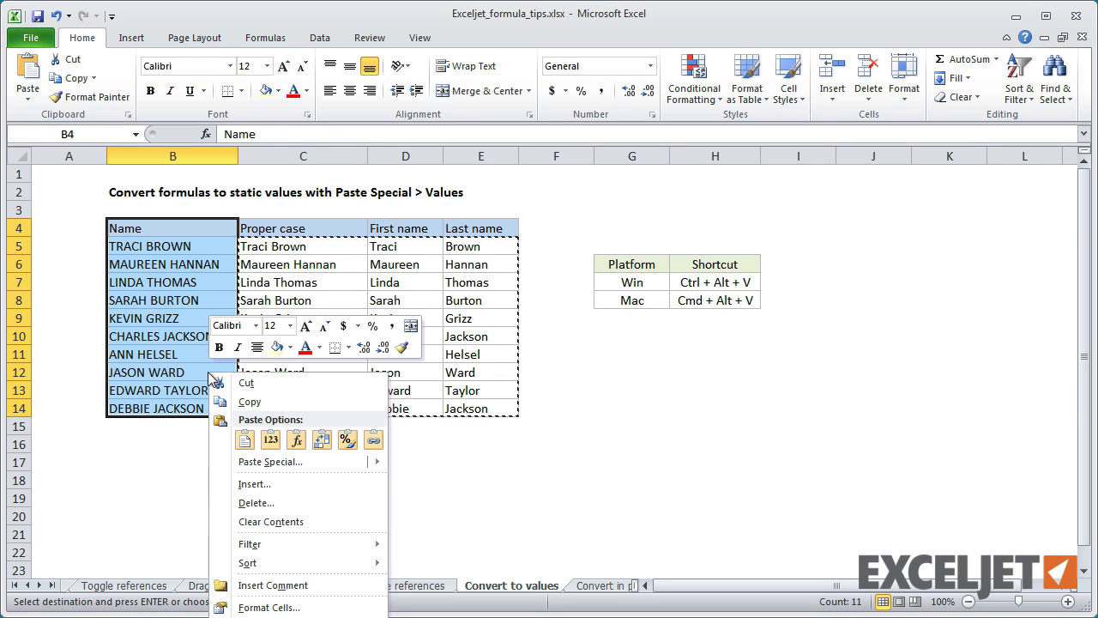
{"action": "left_click", "coordinate": [258, 503]}
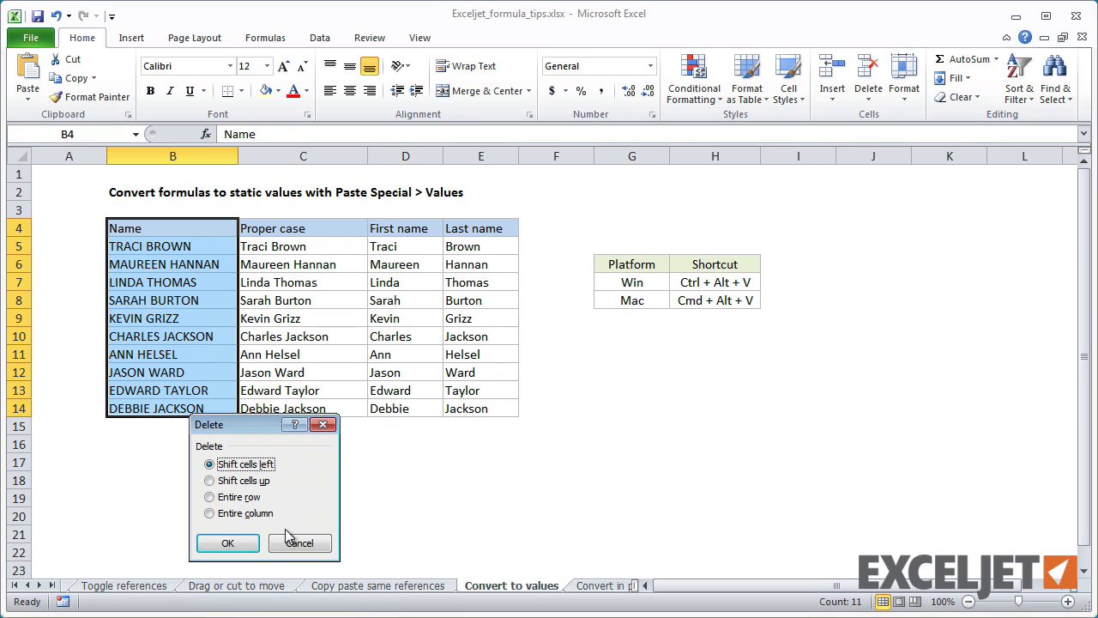
{"action": "left_click", "coordinate": [249, 545]}
{"action": "left_click", "coordinate": [171, 443]}
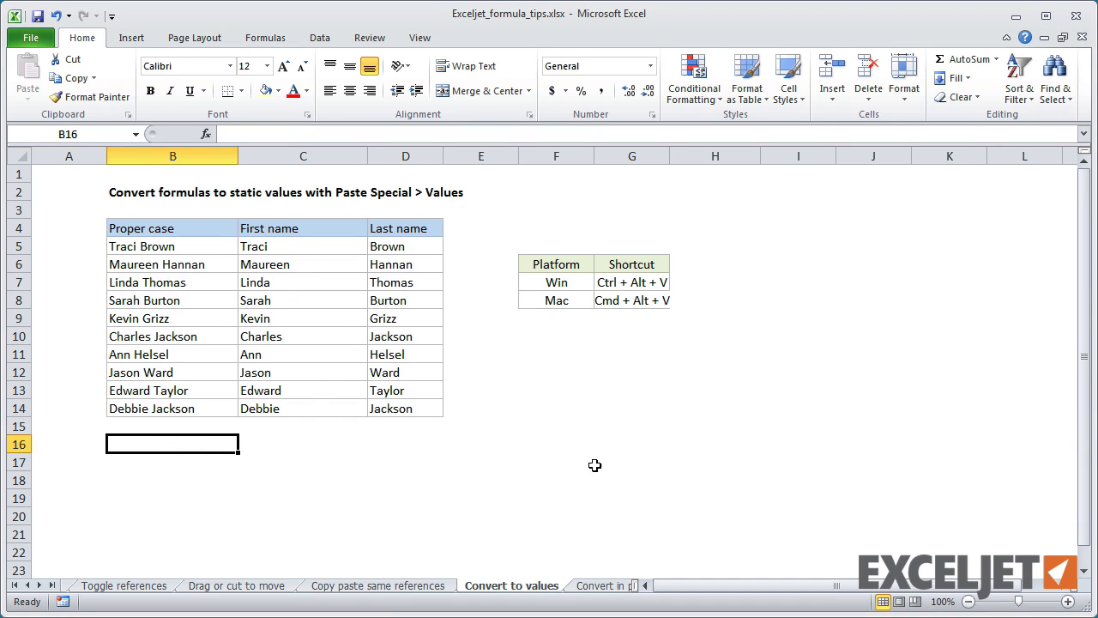
Add 14 days to all six trip dates using Paste Special Values with Add
{"action": "key", "text": "ctrl+Page_Down"}
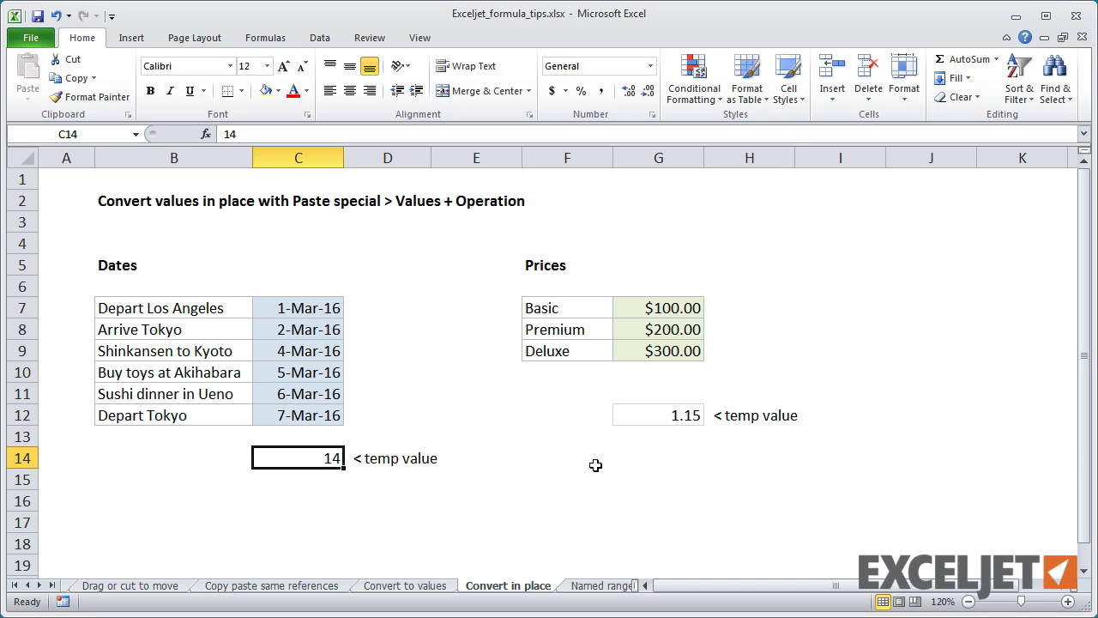
{"action": "key", "text": "ctrl+c"}
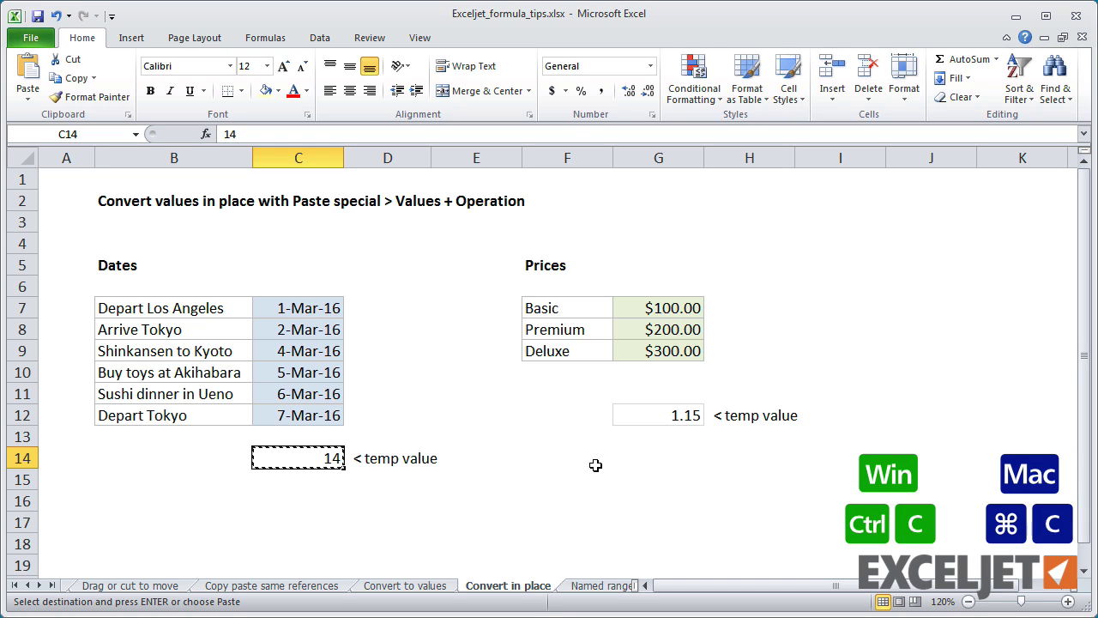
{"action": "left_click_drag", "start_coordinate": [320, 308], "coordinate": [324, 415]}
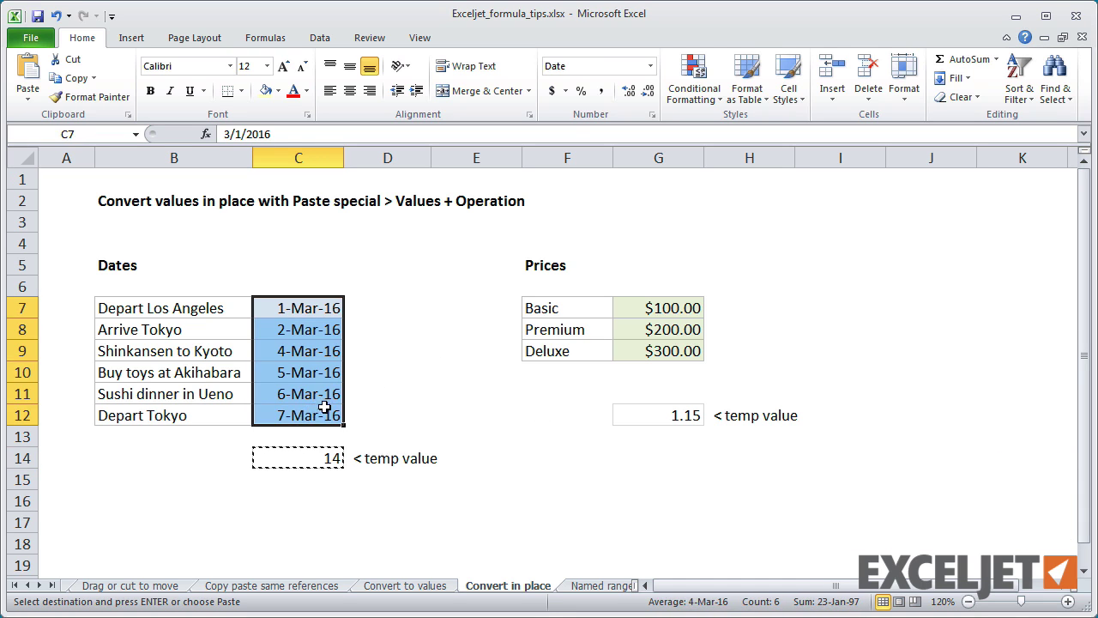
{"action": "key", "text": "ctrl+alt+v"}
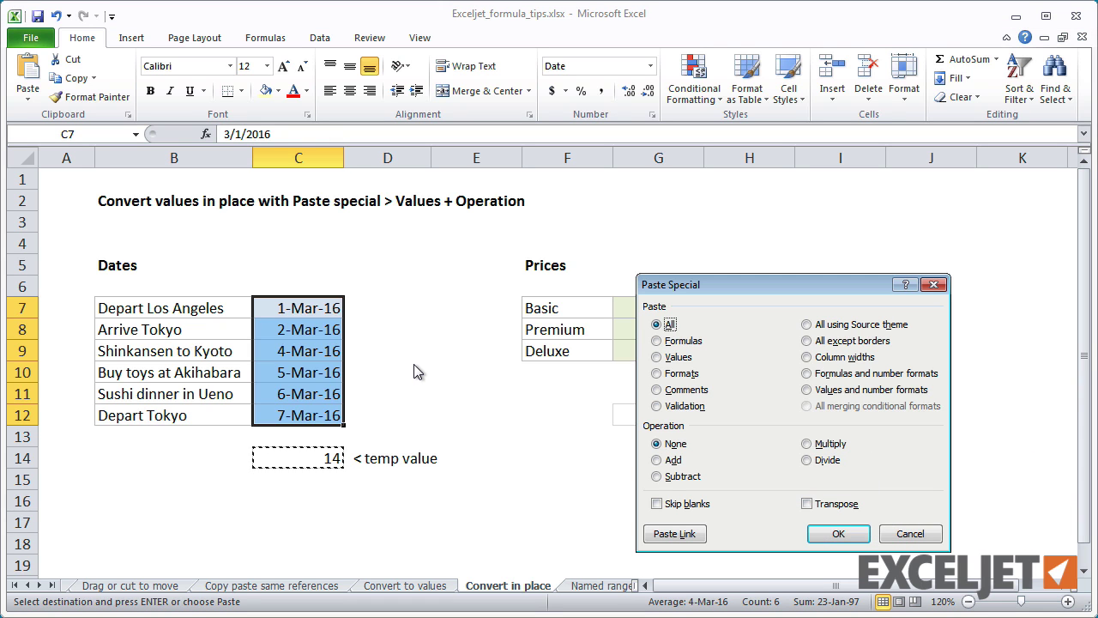
{"action": "left_click", "coordinate": [674, 359]}
{"action": "left_click", "coordinate": [658, 461]}
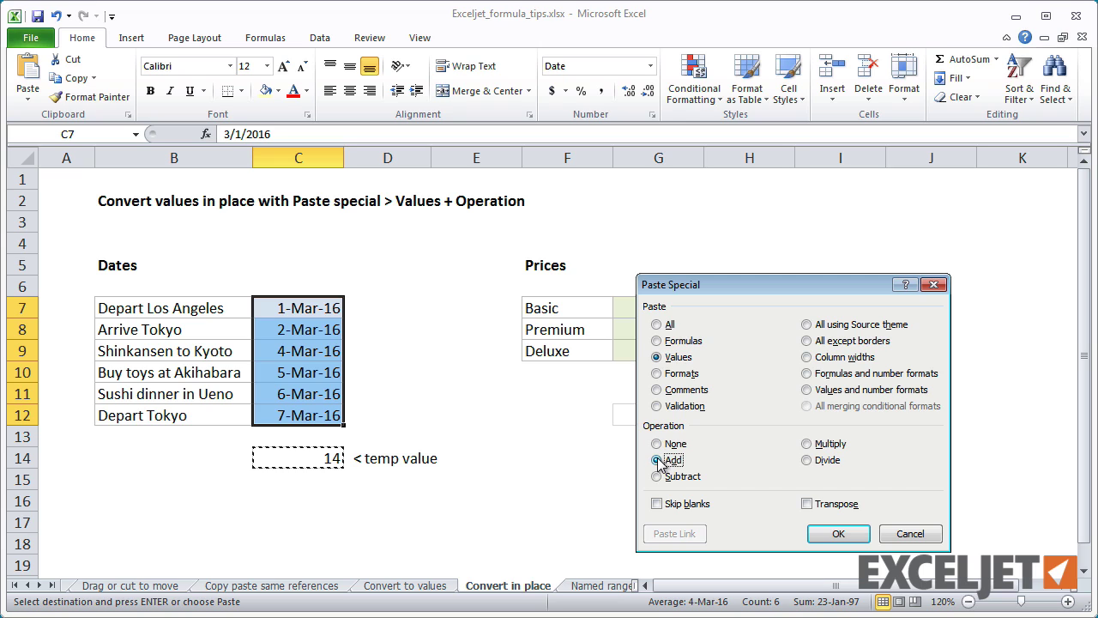
{"action": "left_click", "coordinate": [836, 533]}
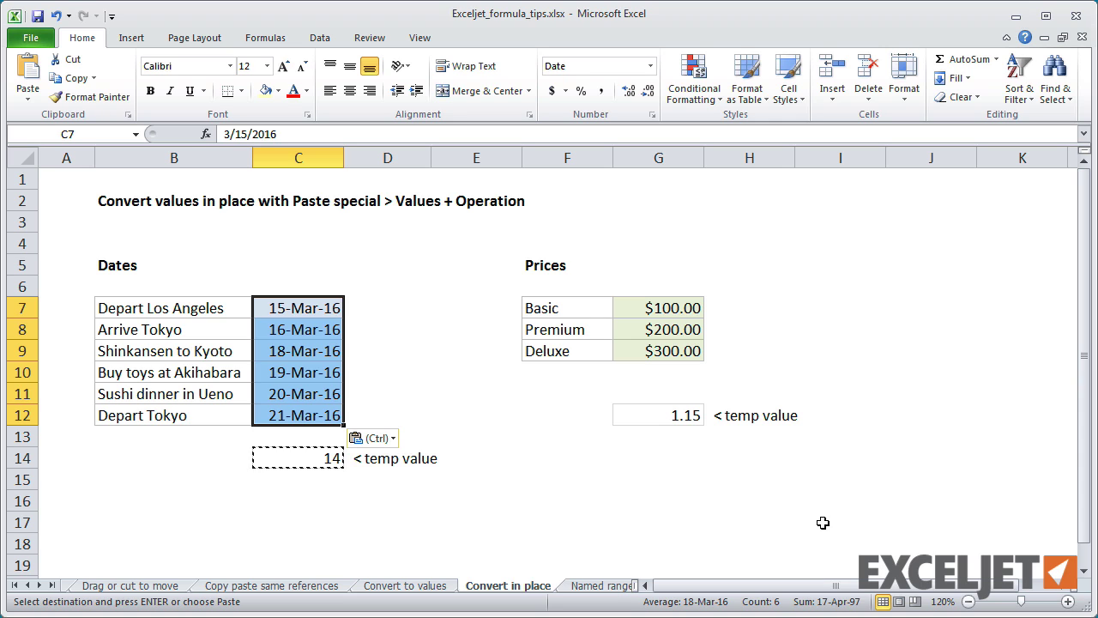
Multiply the Basic, Premium and Deluxe prices by 1.15 using Paste Special Values with Multiply
{"action": "left_click", "coordinate": [669, 414]}
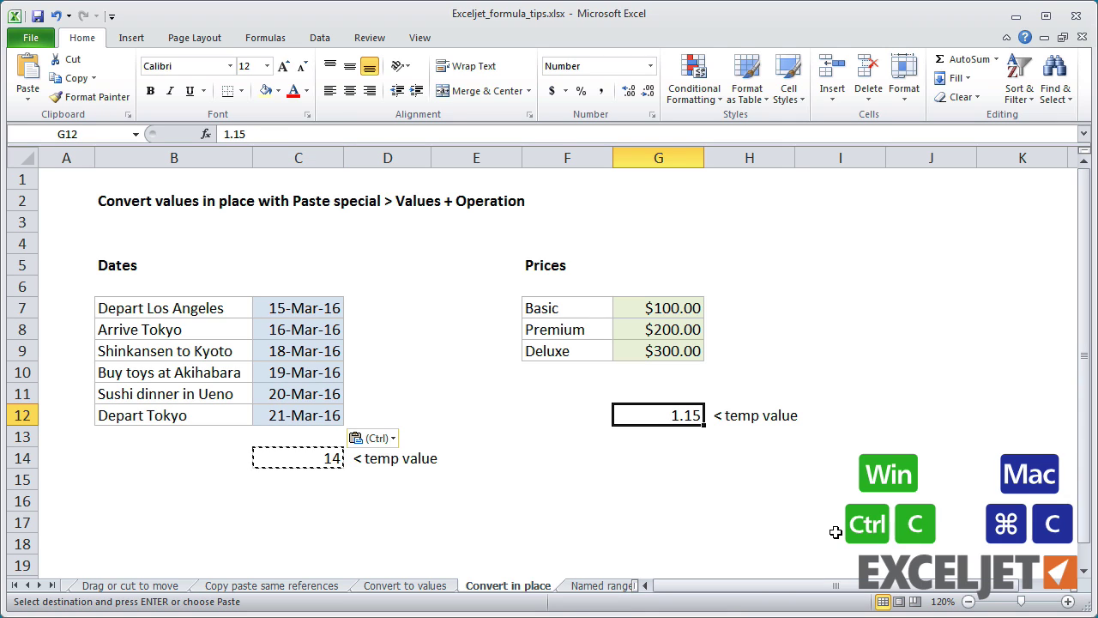
{"action": "key", "text": "ctrl+c"}
{"action": "left_click_drag", "start_coordinate": [657, 314], "coordinate": [661, 350]}
{"action": "key", "text": "ctrl+alt+v"}
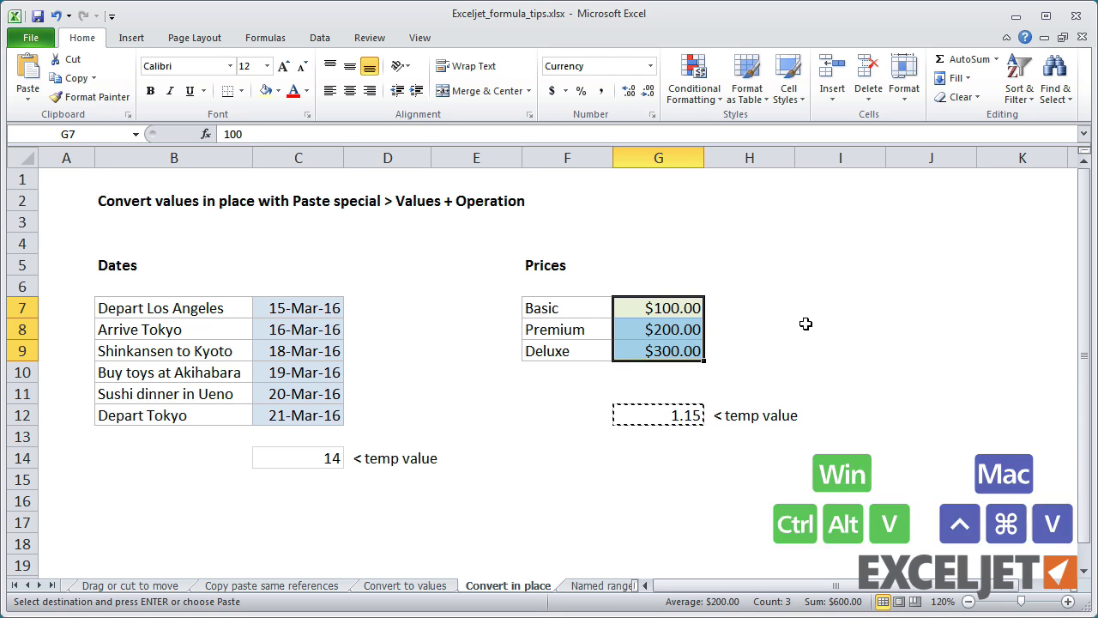
{"action": "left_click", "coordinate": [678, 356]}
{"action": "left_click", "coordinate": [829, 444]}
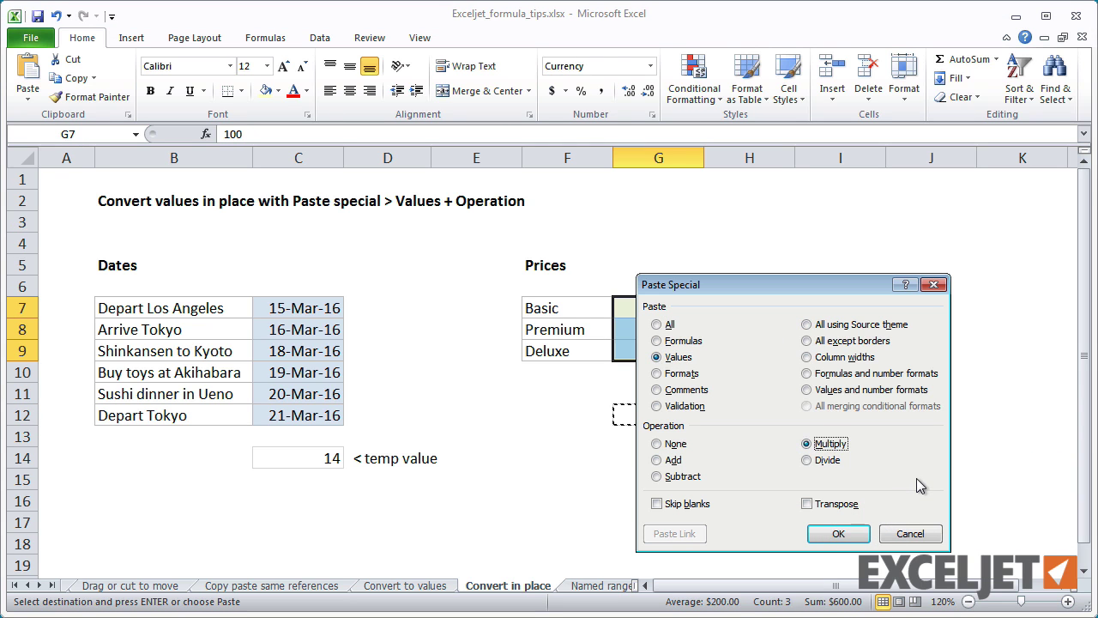
{"action": "left_click", "coordinate": [837, 533]}
{"action": "left_click", "coordinate": [649, 456]}
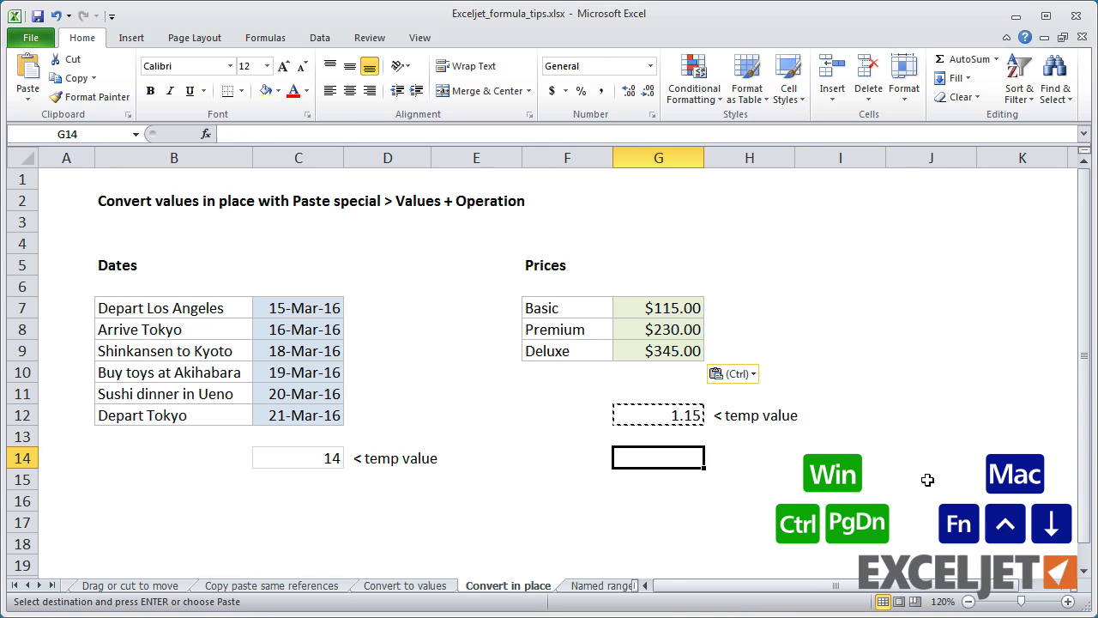
On the Named ranges are readable sheet, name cell C4 hourly_rate in the Name Box
{"action": "key", "text": "ctrl+Page_Down"}
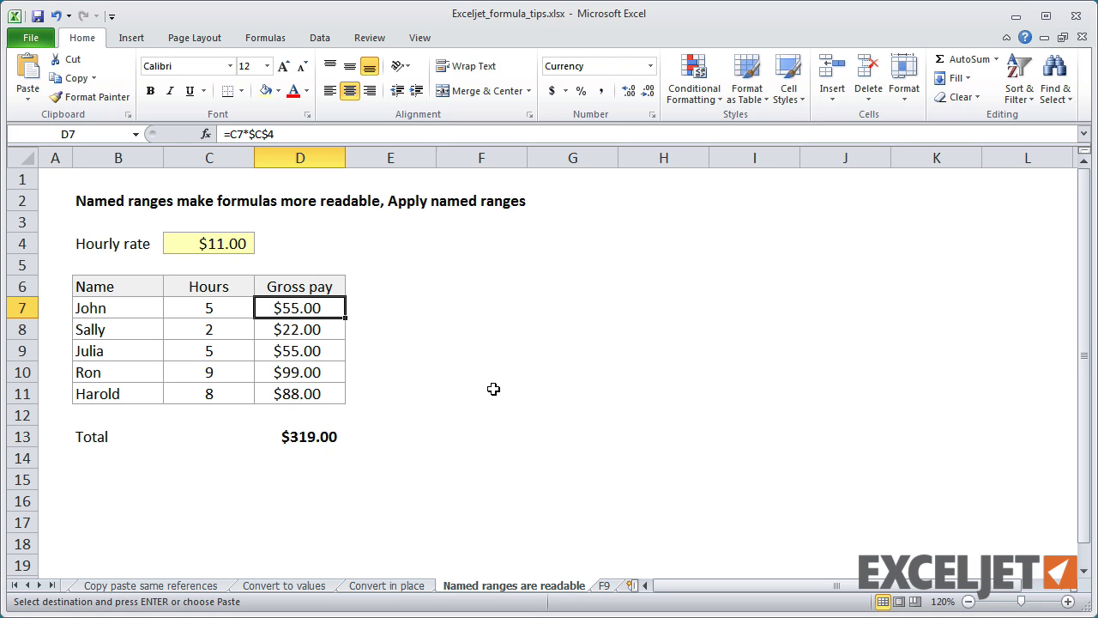
{"action": "left_click", "coordinate": [232, 243]}
{"action": "left_click", "coordinate": [97, 138]}
{"action": "type", "text": "ho"}
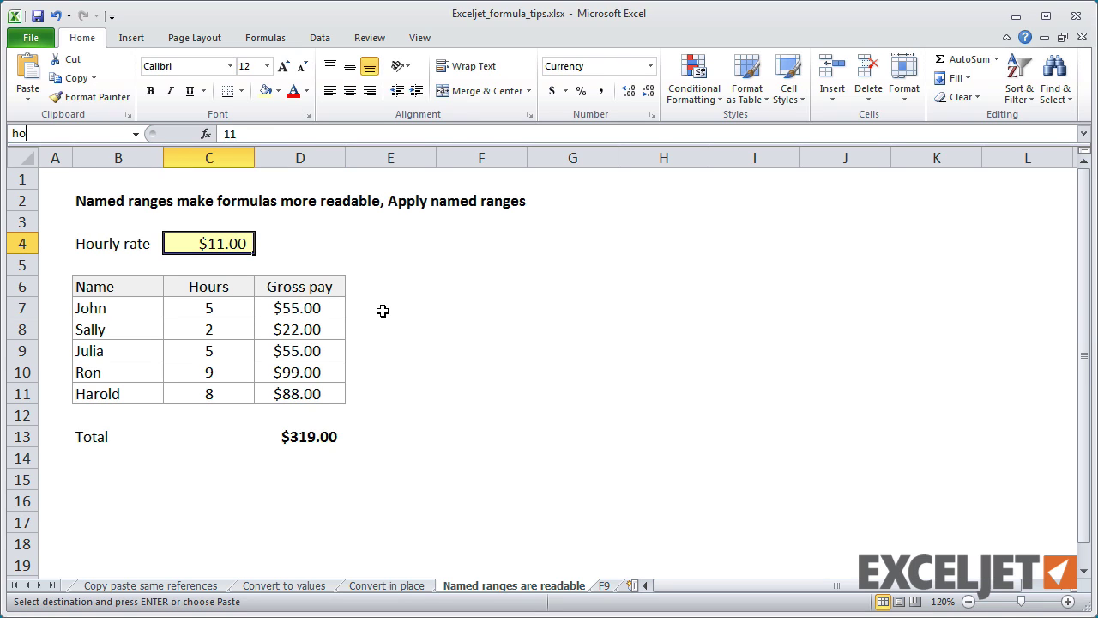
{"action": "type", "text": "urly_rate"}
{"action": "key", "text": "Return"}
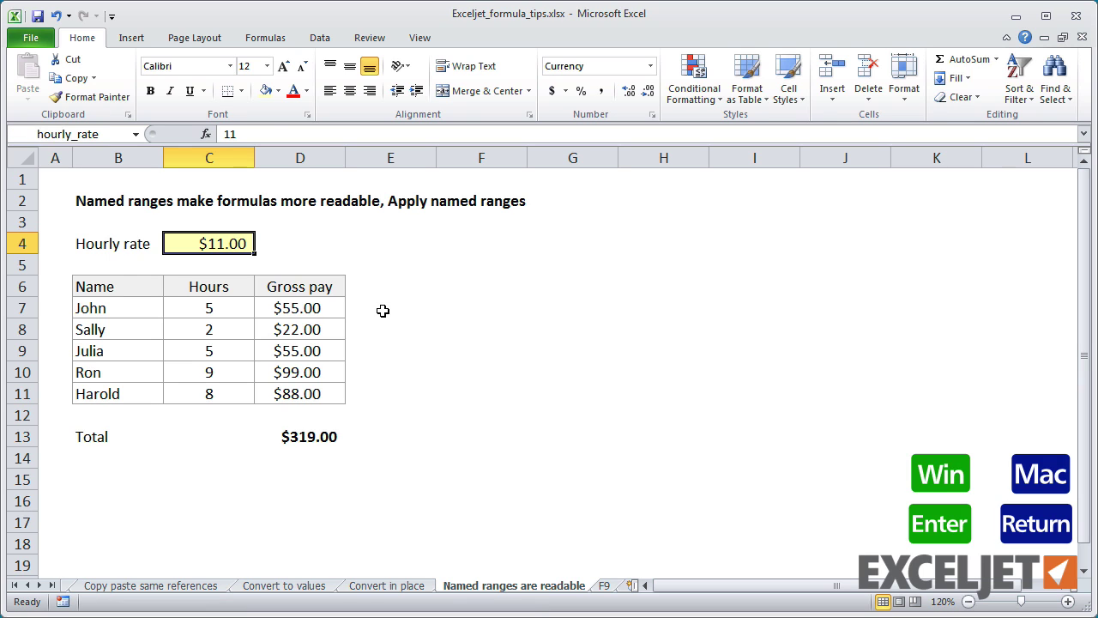
Manually rewrite D7's gross pay formula with hourly_rate and fill it down, then undo
{"action": "left_click", "coordinate": [334, 309]}
{"action": "left_click", "coordinate": [305, 135]}
{"action": "key", "text": "BackSpace"}
{"action": "key", "text": "BackSpace"}
{"action": "key", "text": "BackSpace"}
{"action": "key", "text": "BackSpace"}
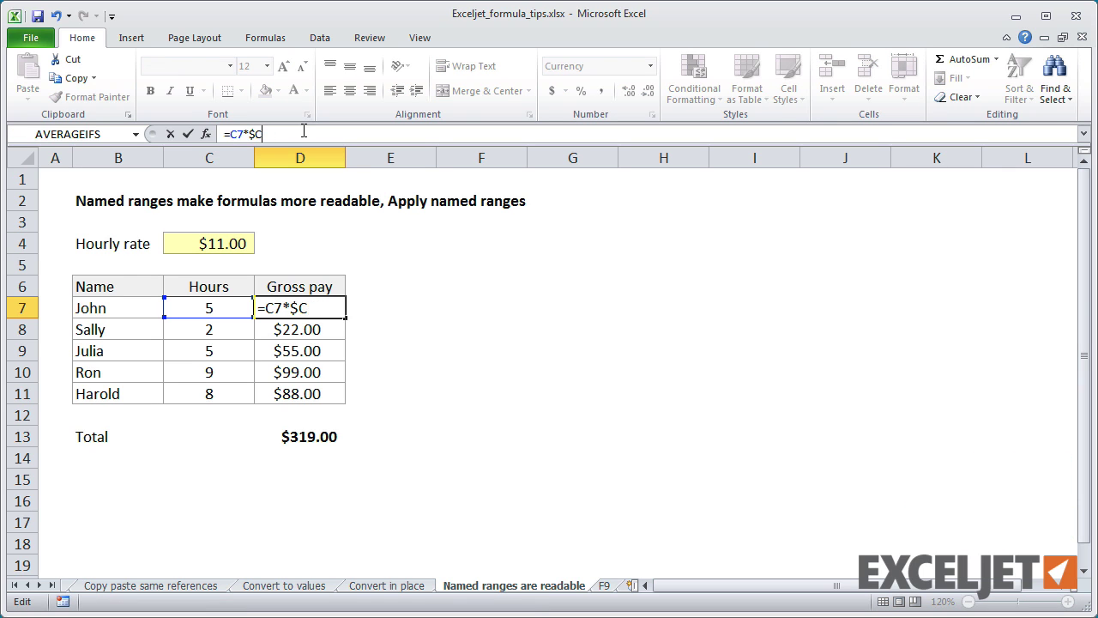
{"action": "left_click", "coordinate": [216, 242]}
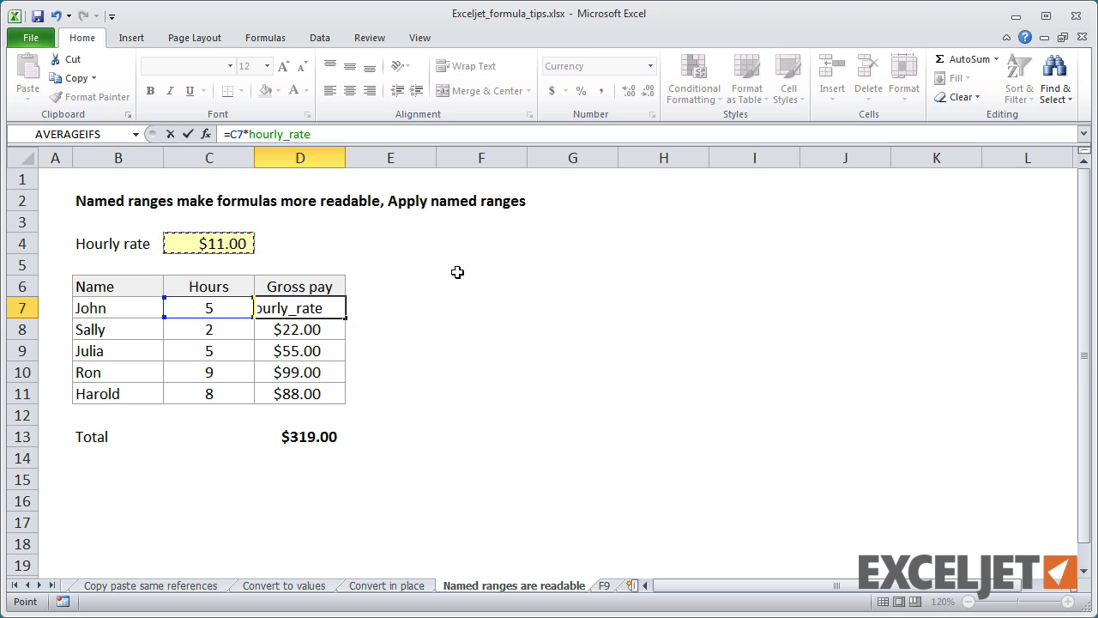
{"action": "key", "text": "Return"}
{"action": "left_click", "coordinate": [342, 315]}
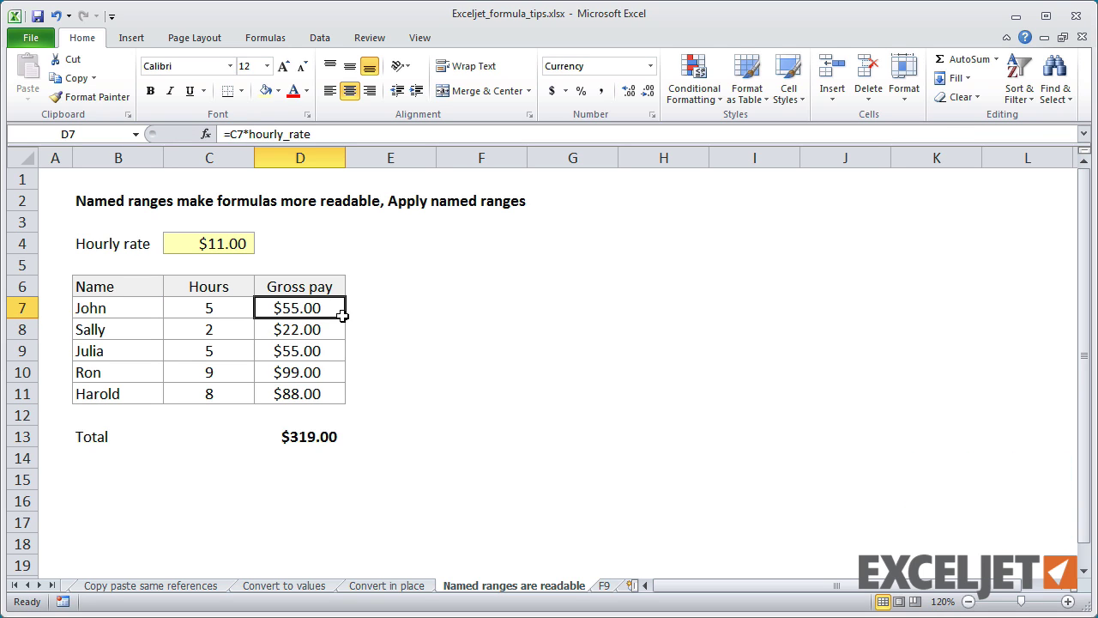
{"action": "double_click", "coordinate": [345, 318]}
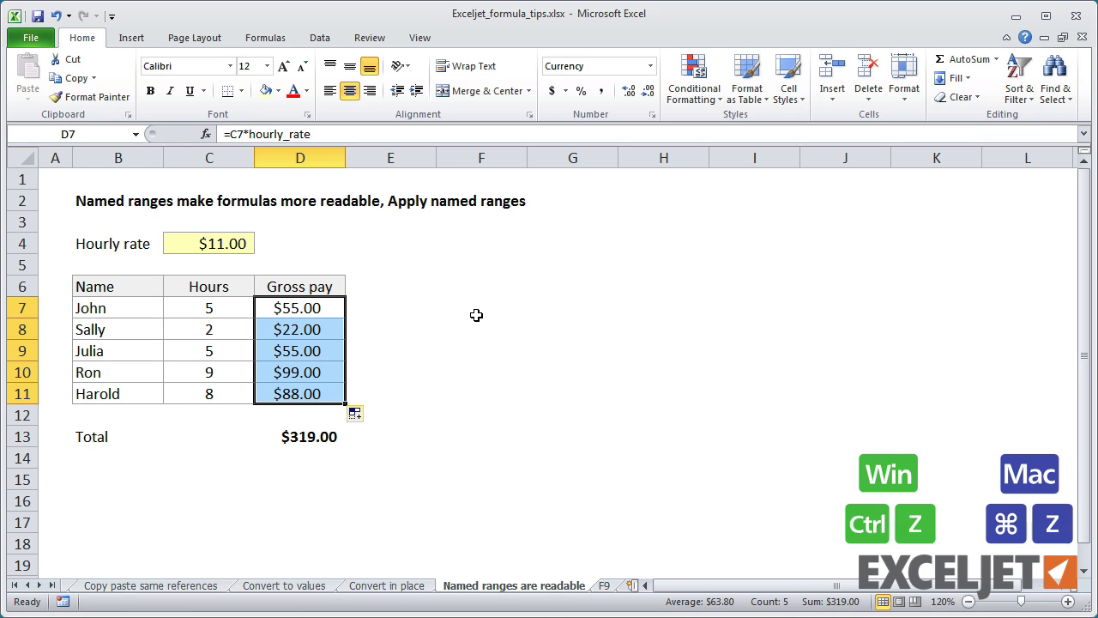
{"action": "key", "text": "ctrl+z"}
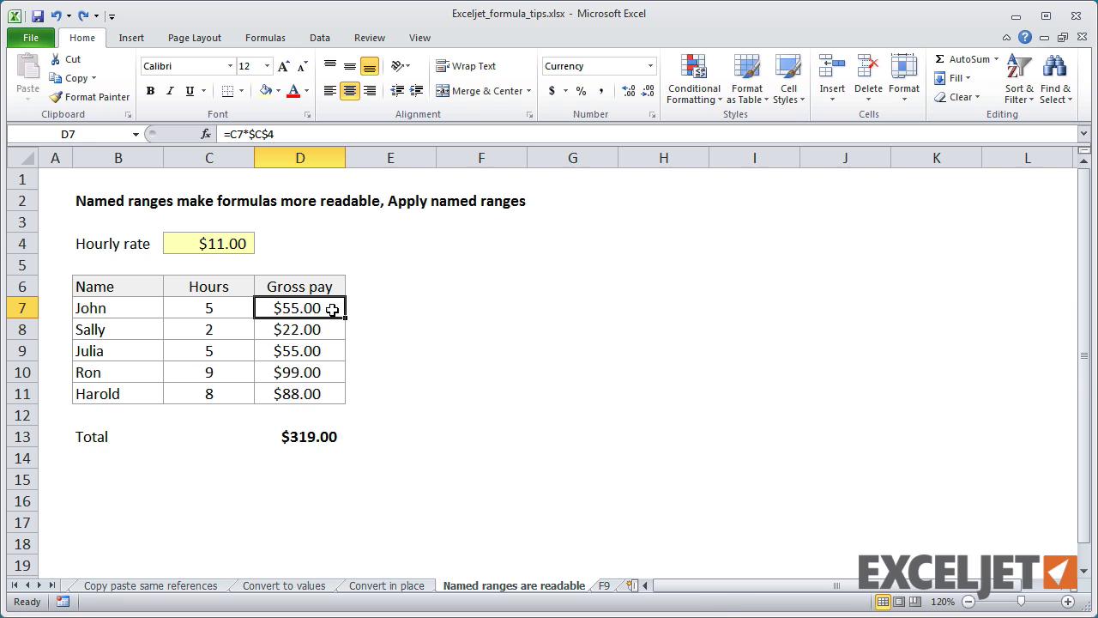
Apply the hourly_rate name to the Gross pay formulas in D7:D11 and check D7 to D9
{"action": "left_click_drag", "start_coordinate": [333, 311], "coordinate": [331, 385]}
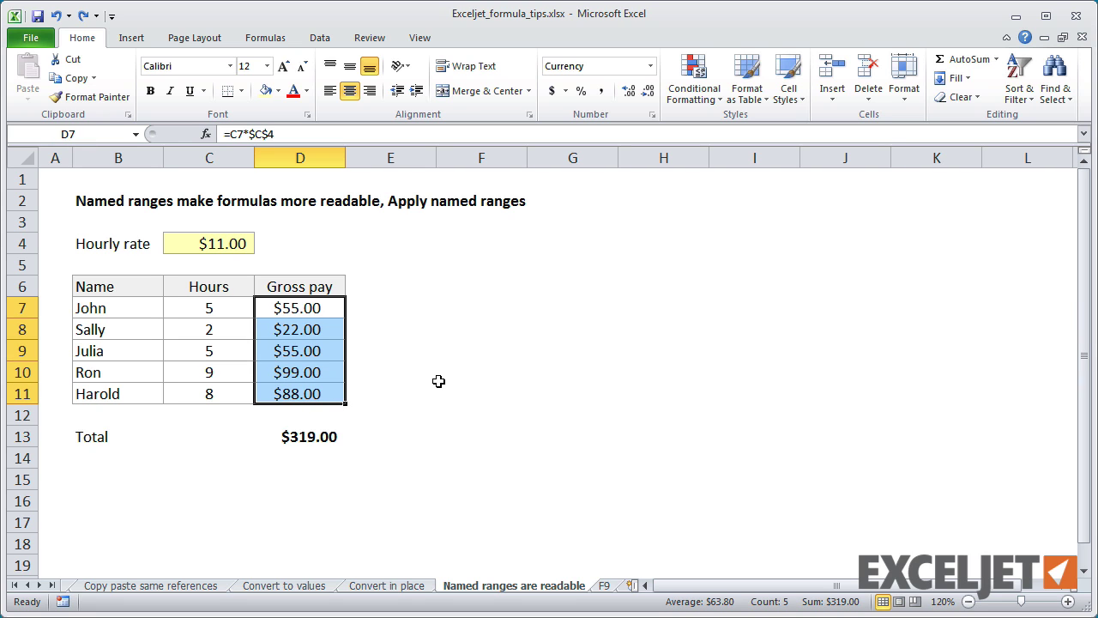
{"action": "left_click", "coordinate": [266, 37]}
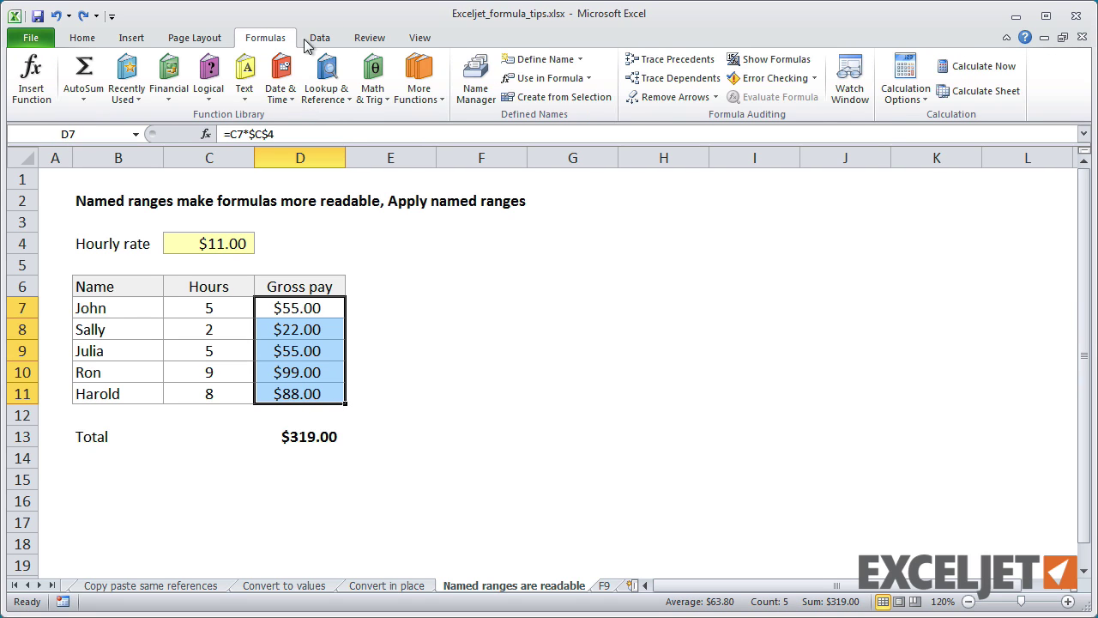
{"action": "left_click", "coordinate": [584, 59]}
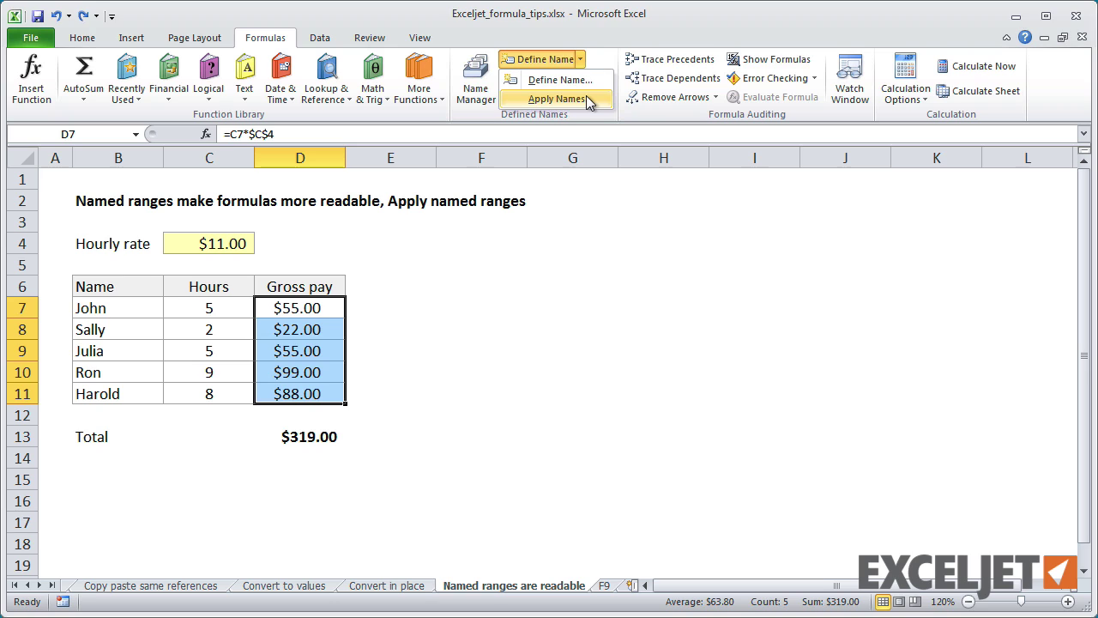
{"action": "left_click", "coordinate": [586, 95]}
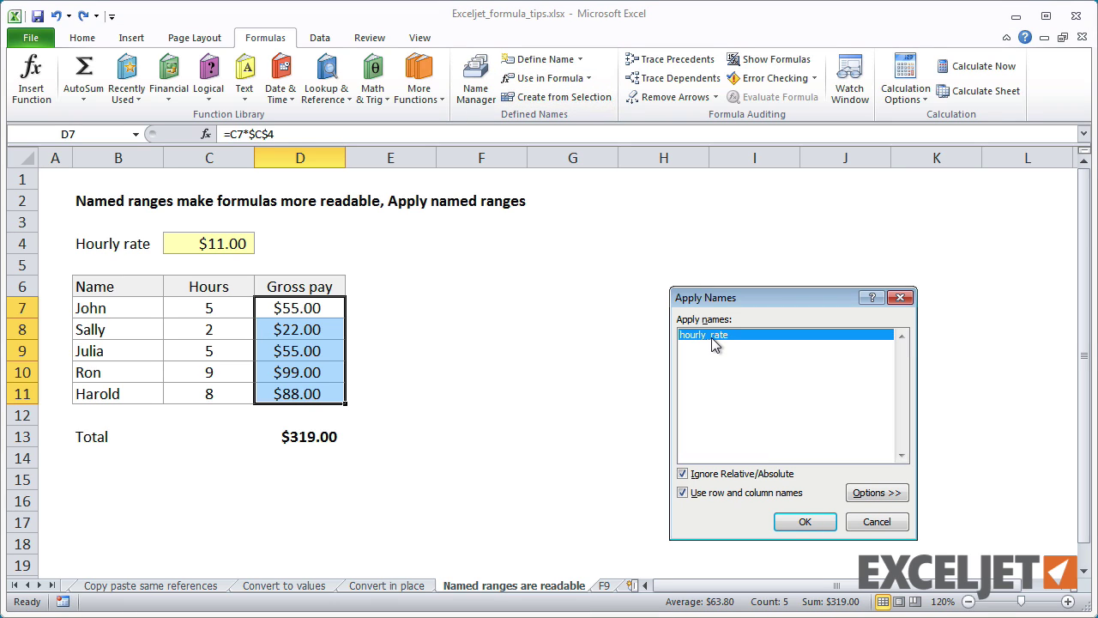
{"action": "left_click", "coordinate": [785, 520]}
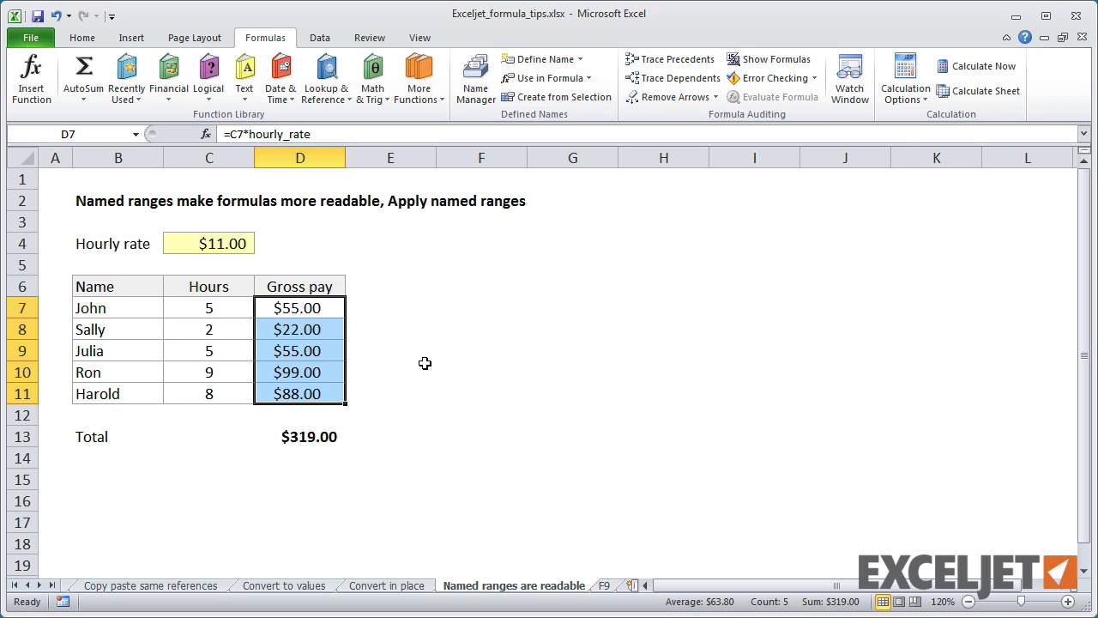
{"action": "left_click", "coordinate": [331, 308]}
{"action": "left_click", "coordinate": [331, 330]}
{"action": "left_click", "coordinate": [331, 350]}
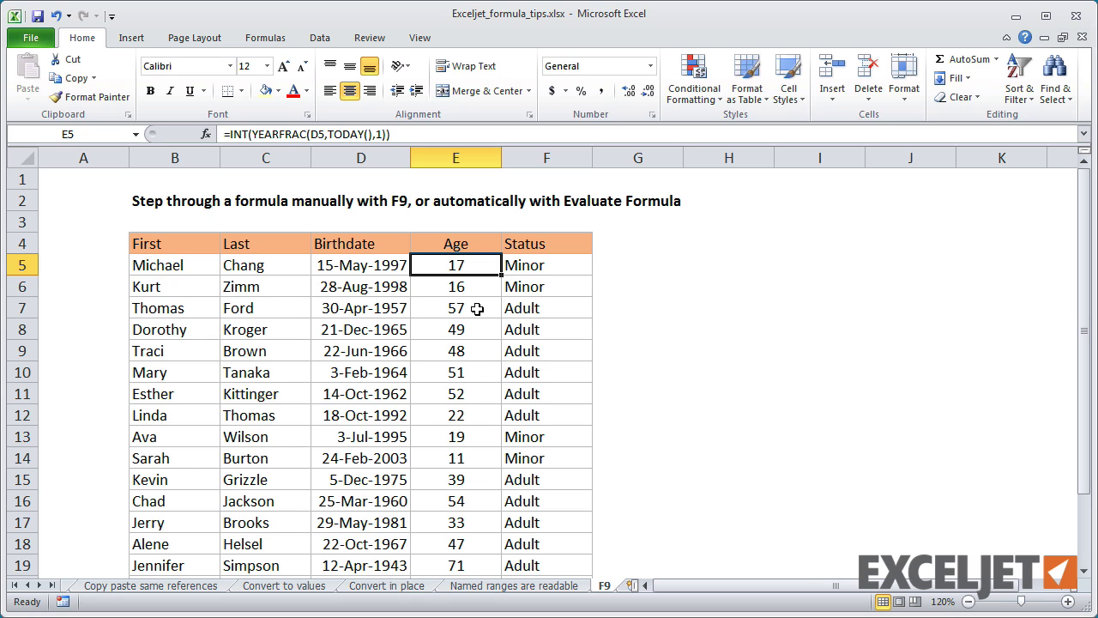
Use F9 on parts of E5's age formula, evaluating TODAY() to 42052 and the total to 17, then cancel
{"action": "left_click", "coordinate": [239, 135]}
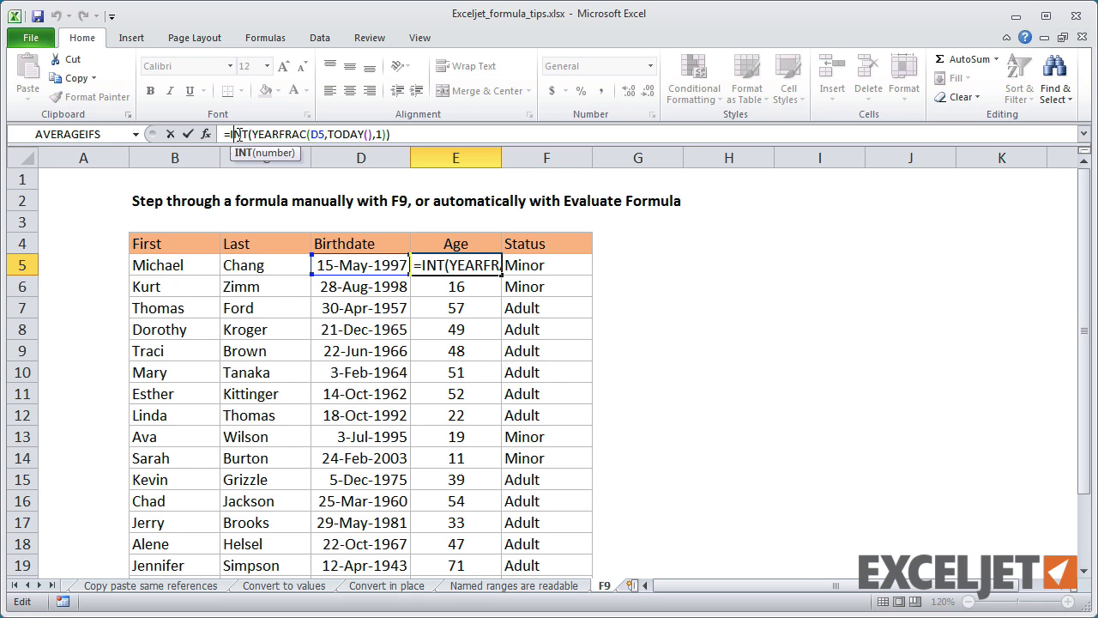
{"action": "left_click_drag", "start_coordinate": [327, 135], "coordinate": [374, 135]}
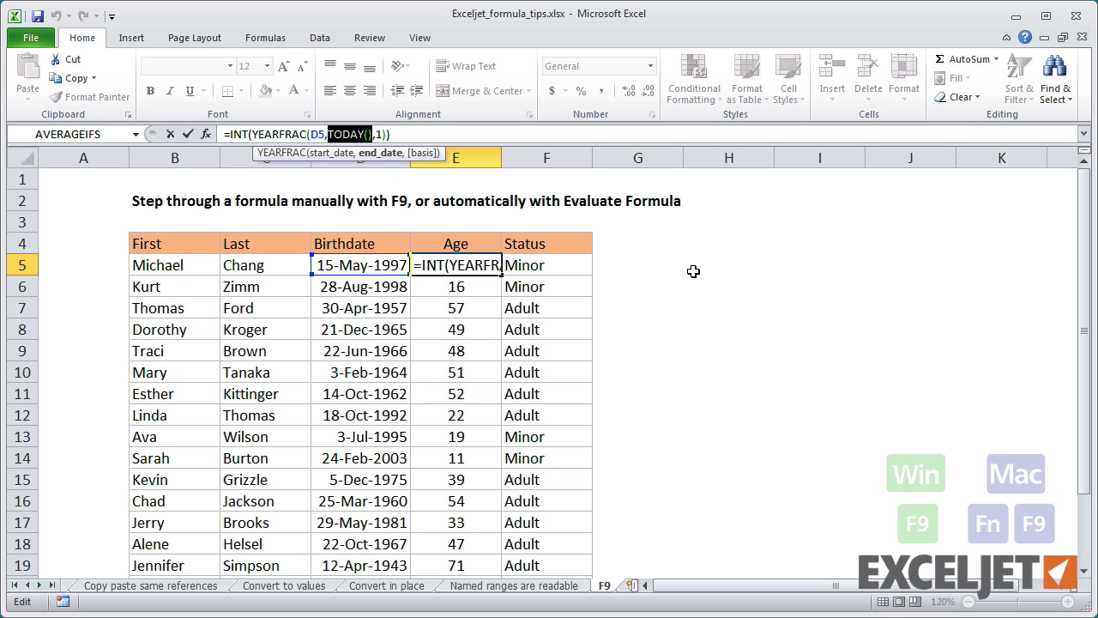
{"action": "key", "text": "F9"}
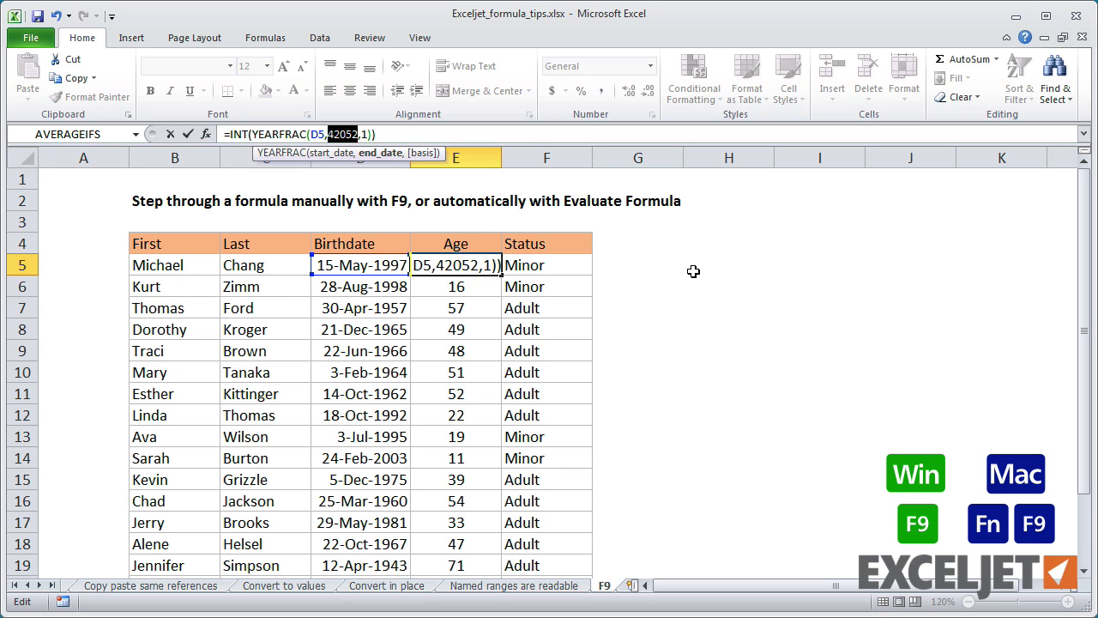
{"action": "left_click", "coordinate": [267, 144]}
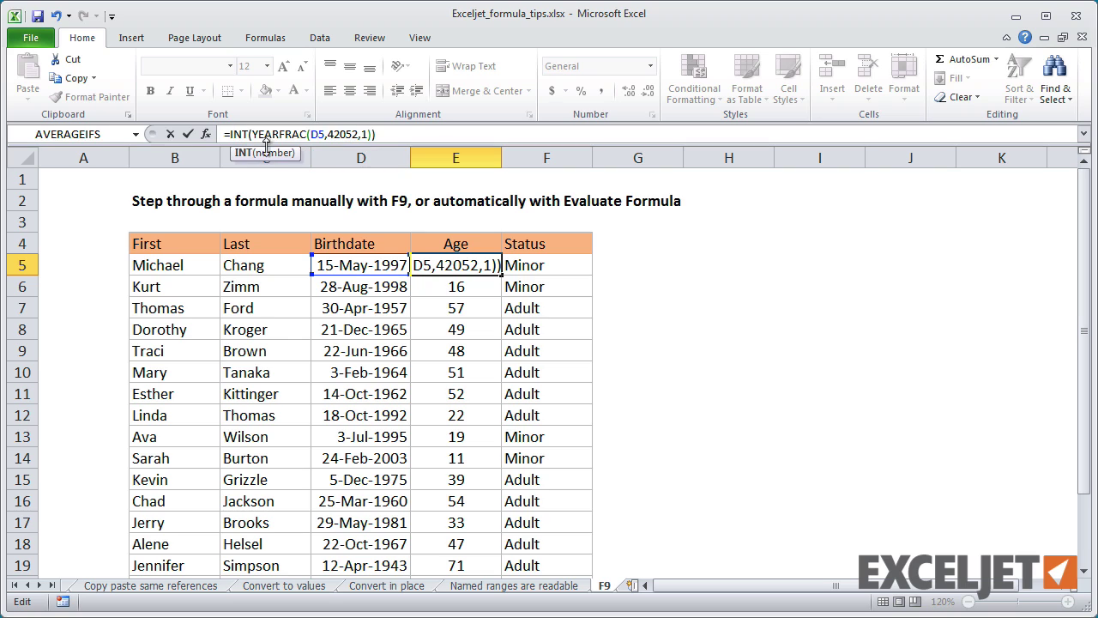
{"action": "left_click", "coordinate": [266, 151]}
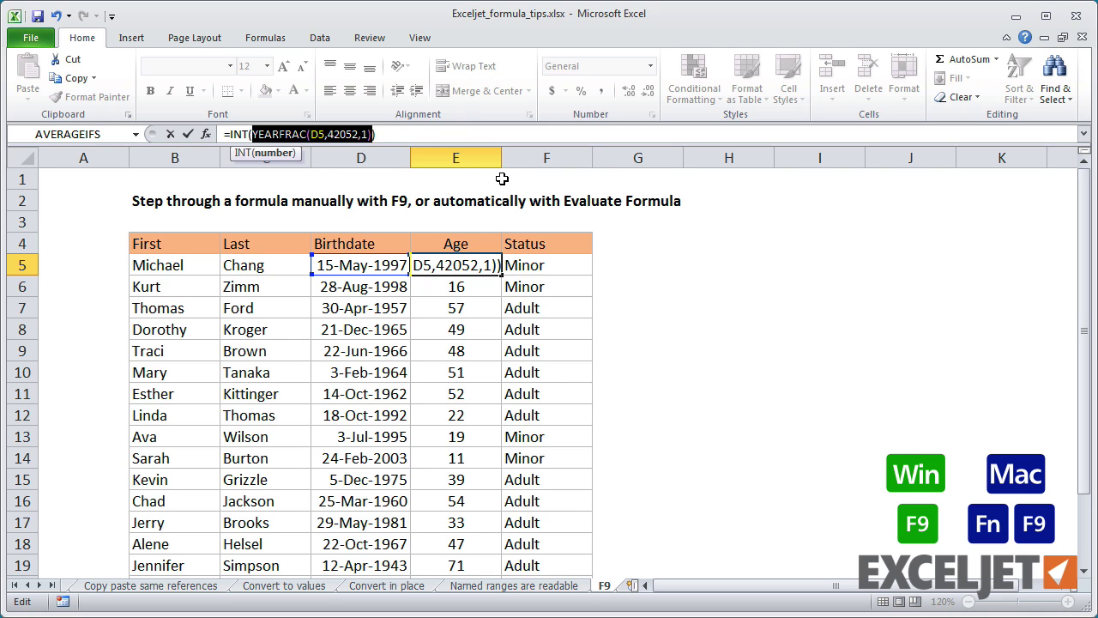
{"action": "key", "text": "F9"}
{"action": "key", "text": "End"}
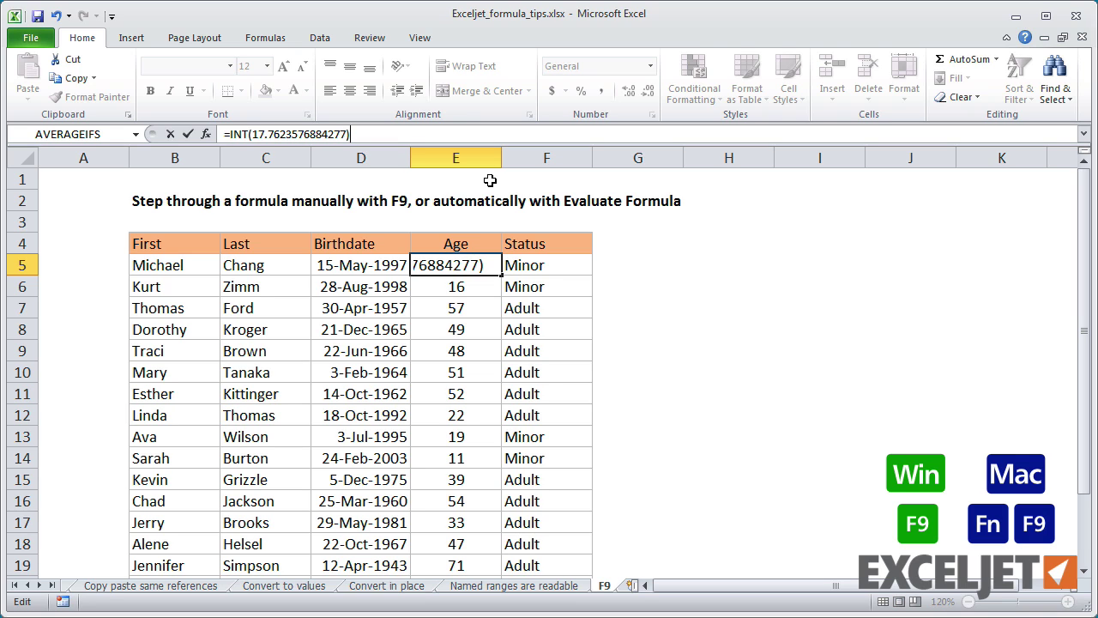
{"action": "key", "text": "F9"}
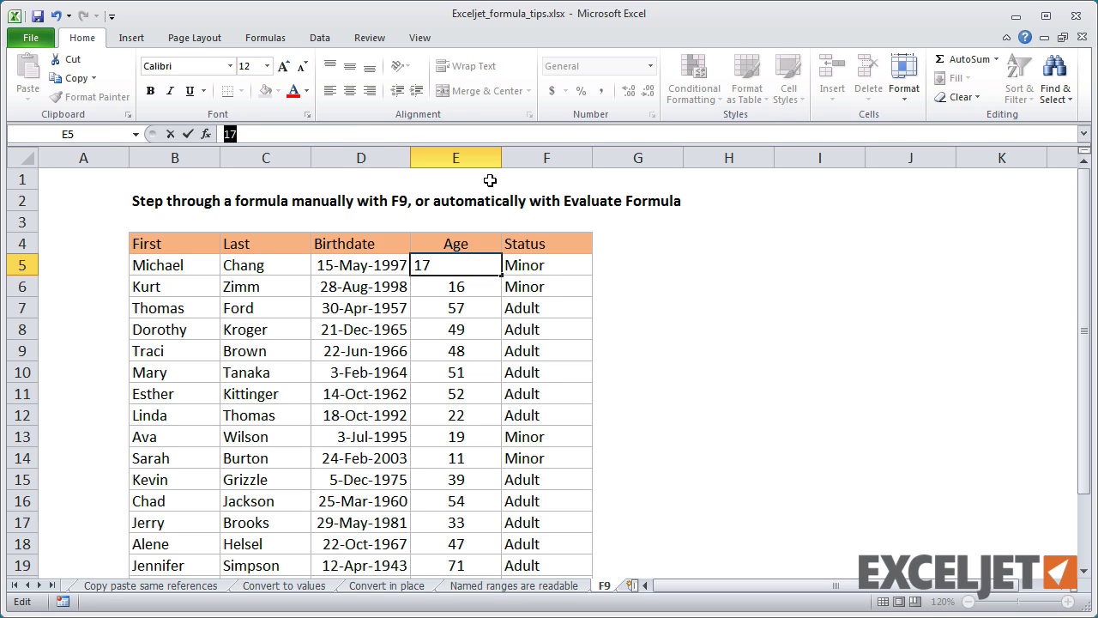
{"action": "key", "text": "Escape"}
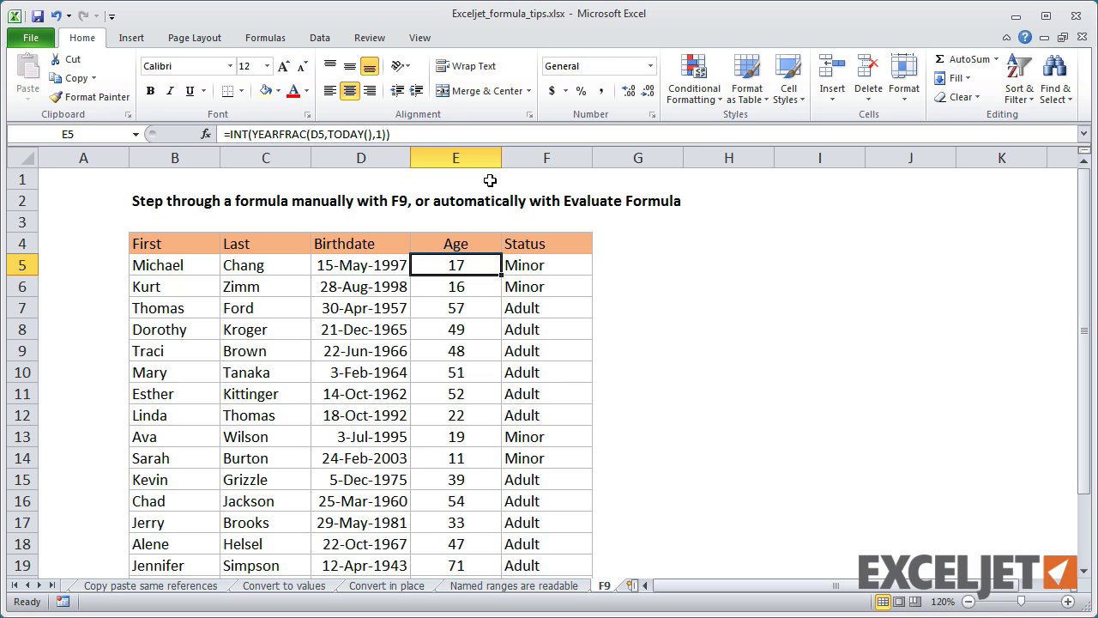
Step =INT(YEARFRAC(D5,TODAY(),1)) through Evaluate Formula to the result 17, then close it
{"action": "left_click", "coordinate": [264, 38]}
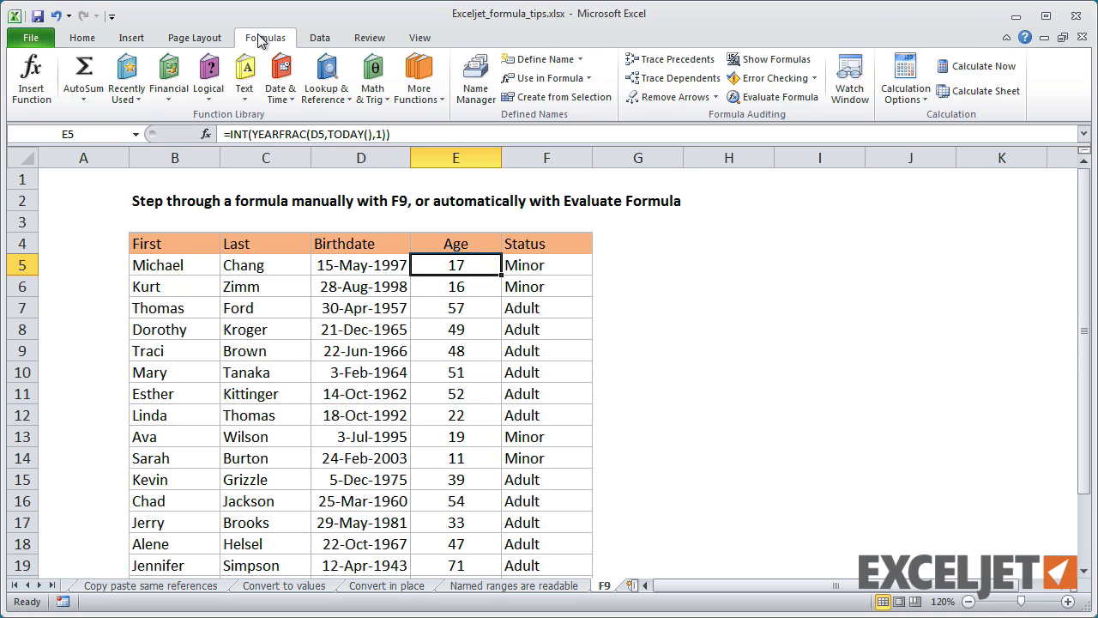
{"action": "left_click", "coordinate": [772, 96]}
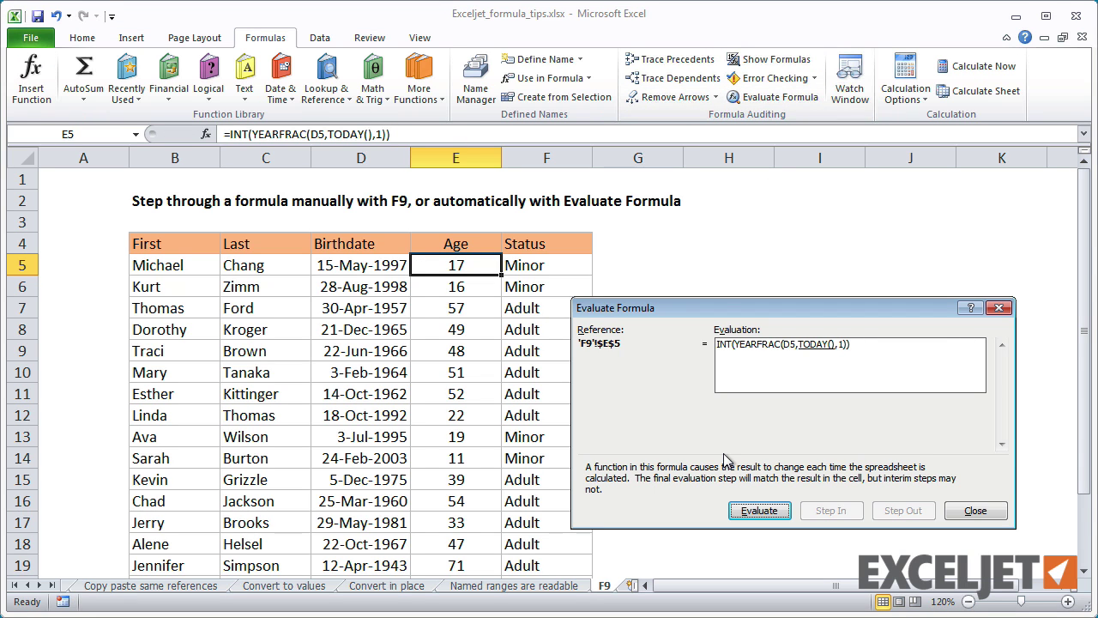
{"action": "left_click", "coordinate": [779, 511]}
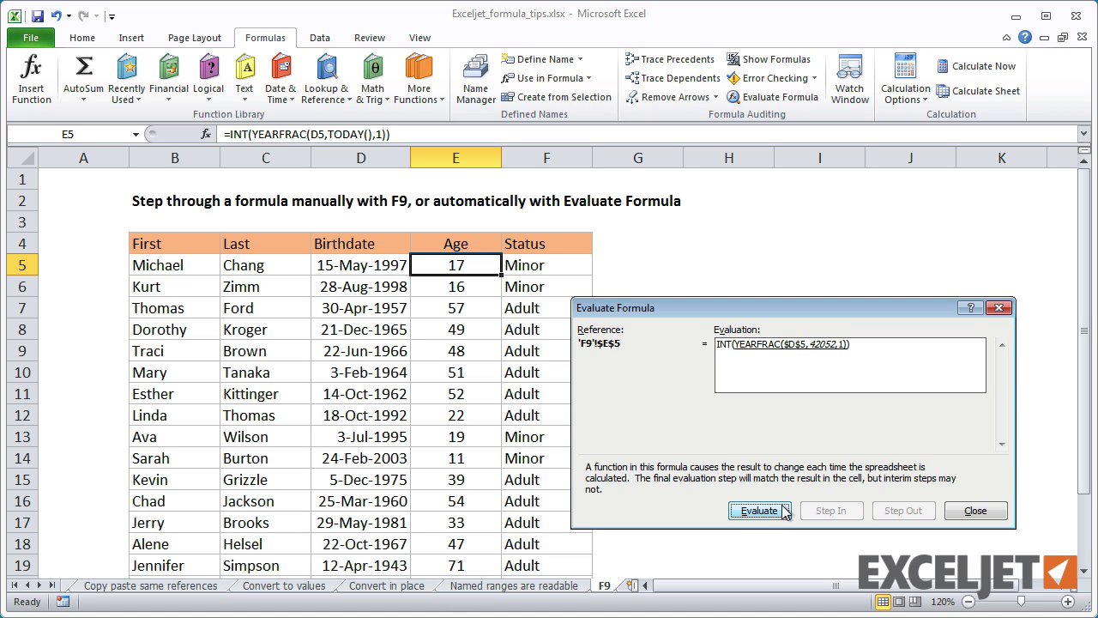
{"action": "left_click", "coordinate": [784, 512]}
{"action": "left_click", "coordinate": [758, 511]}
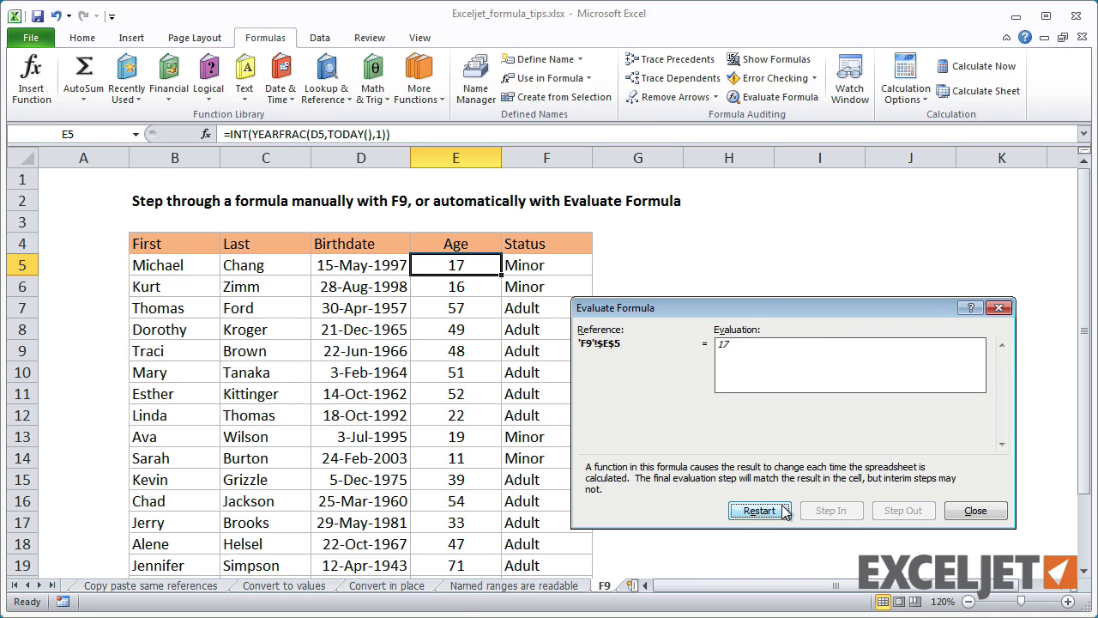
{"action": "left_click", "coordinate": [994, 510]}
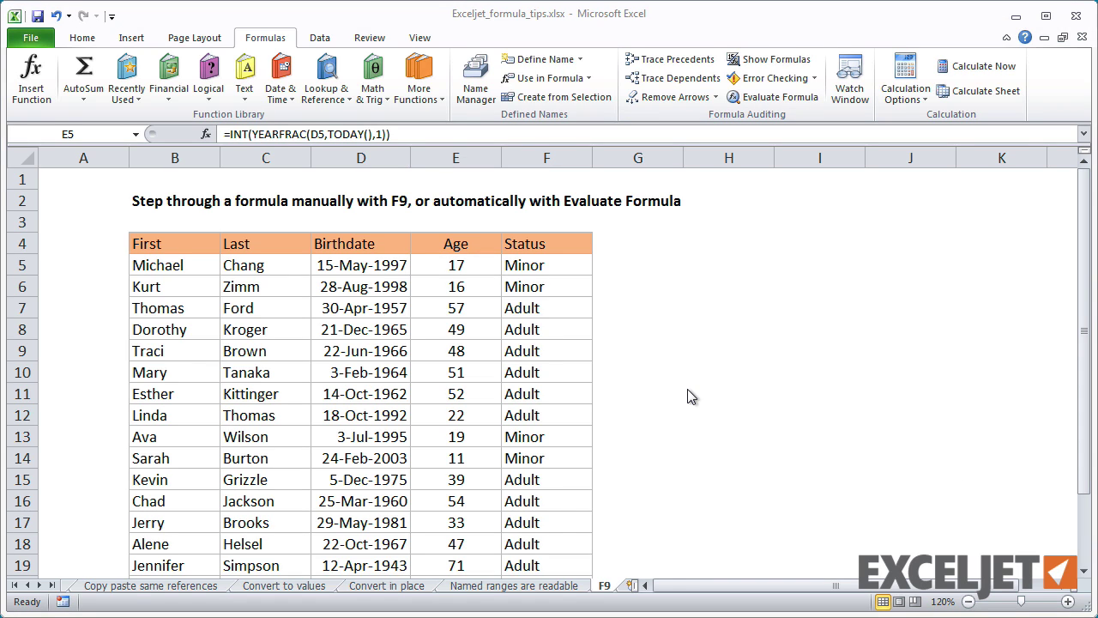